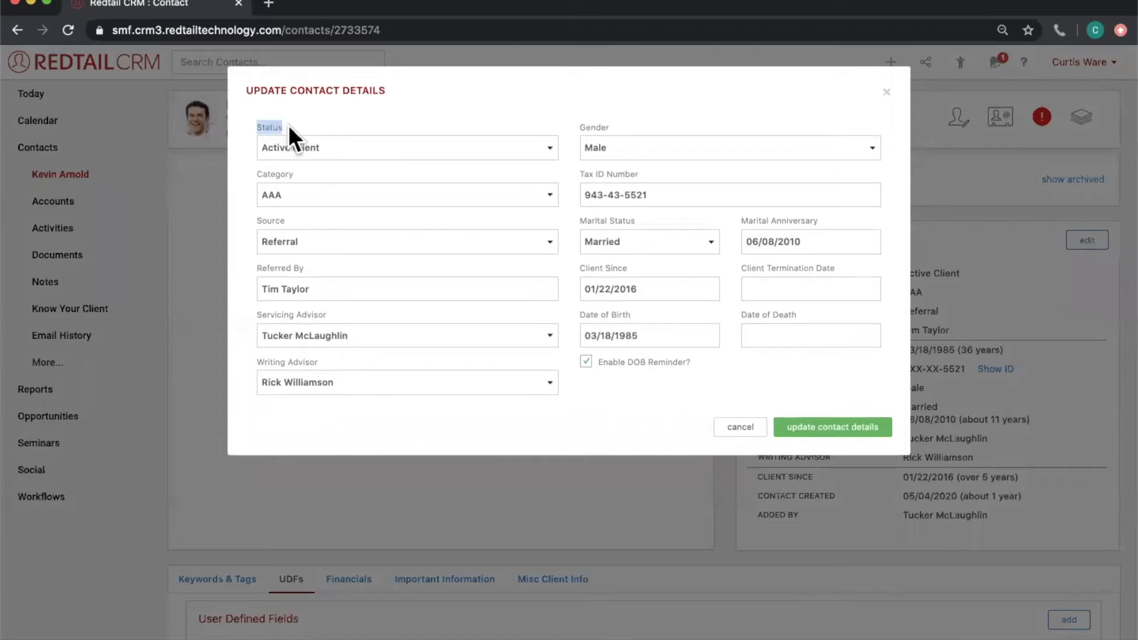
Examine the Status, Category and Source fields and the Status and Category options in the contact details, and close without changes
left_click(259, 175)
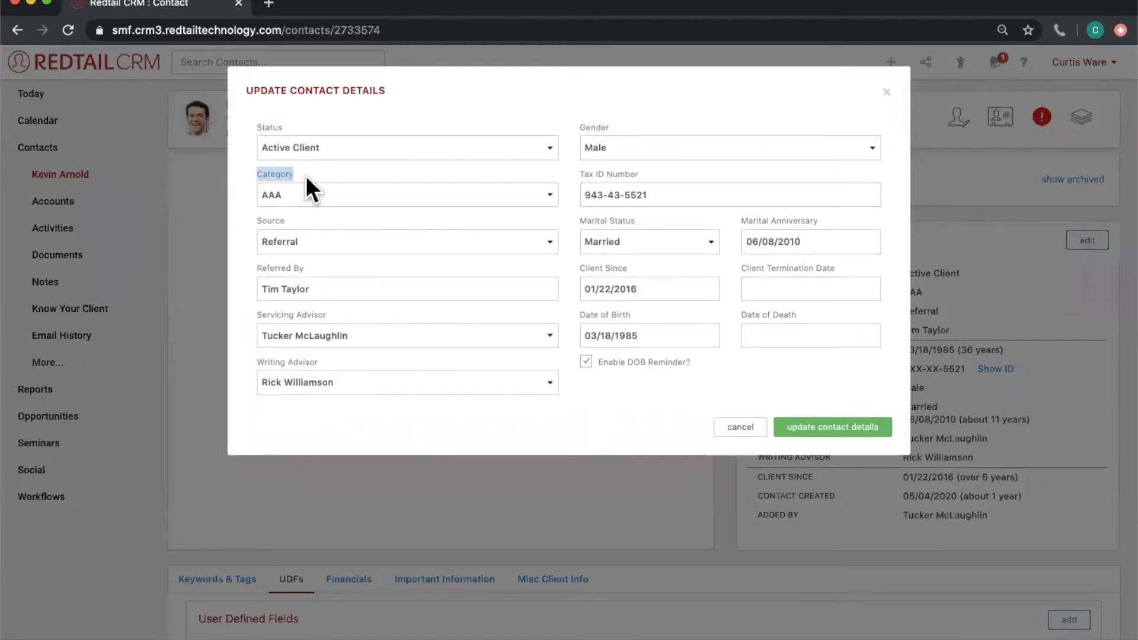
left_click_drag(258, 219, 290, 220)
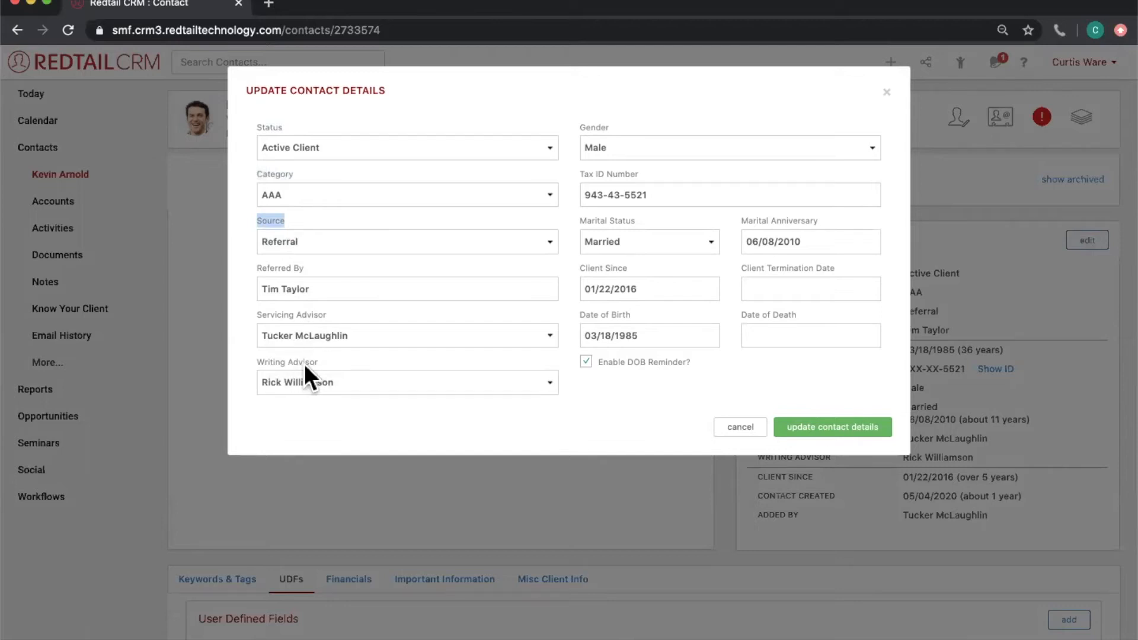
left_click(340, 148)
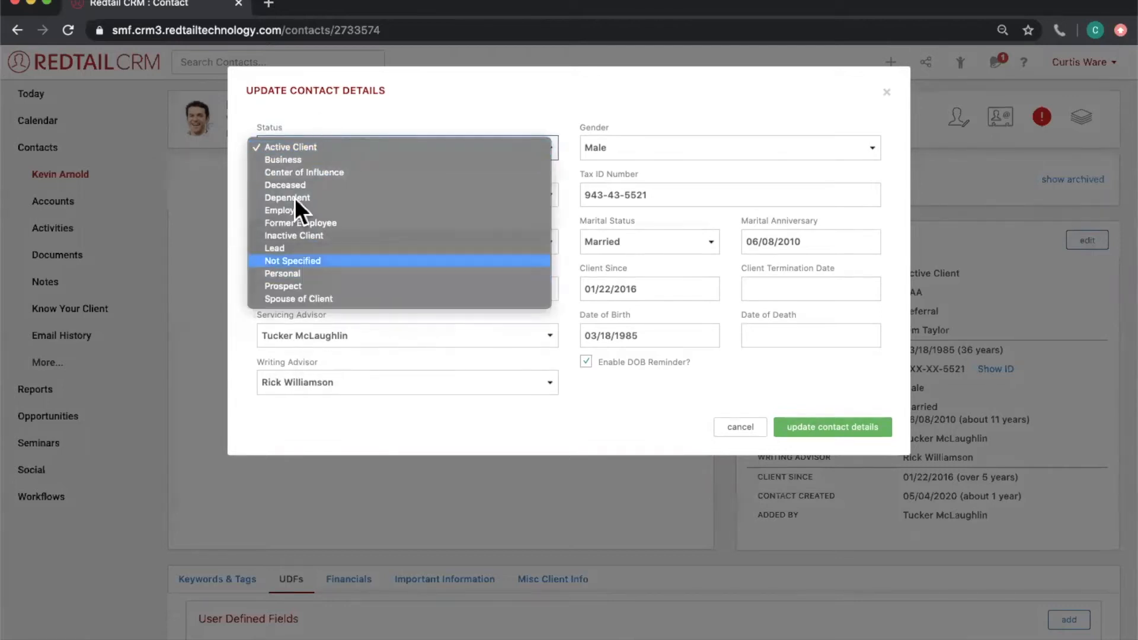
left_click(337, 124)
left_click(323, 196)
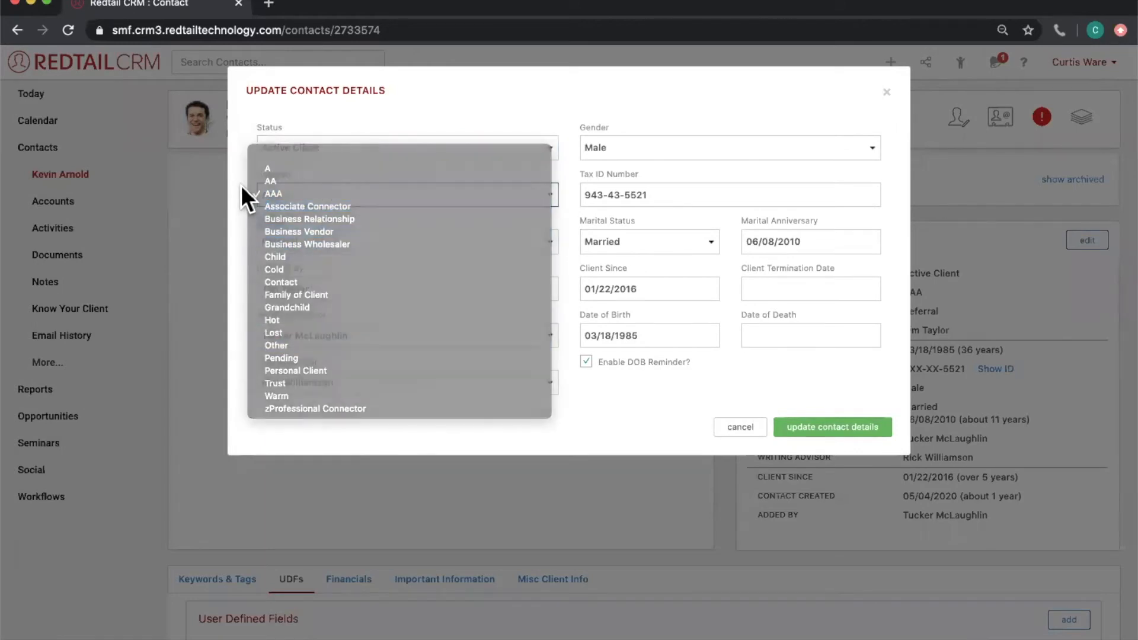
left_click(240, 185)
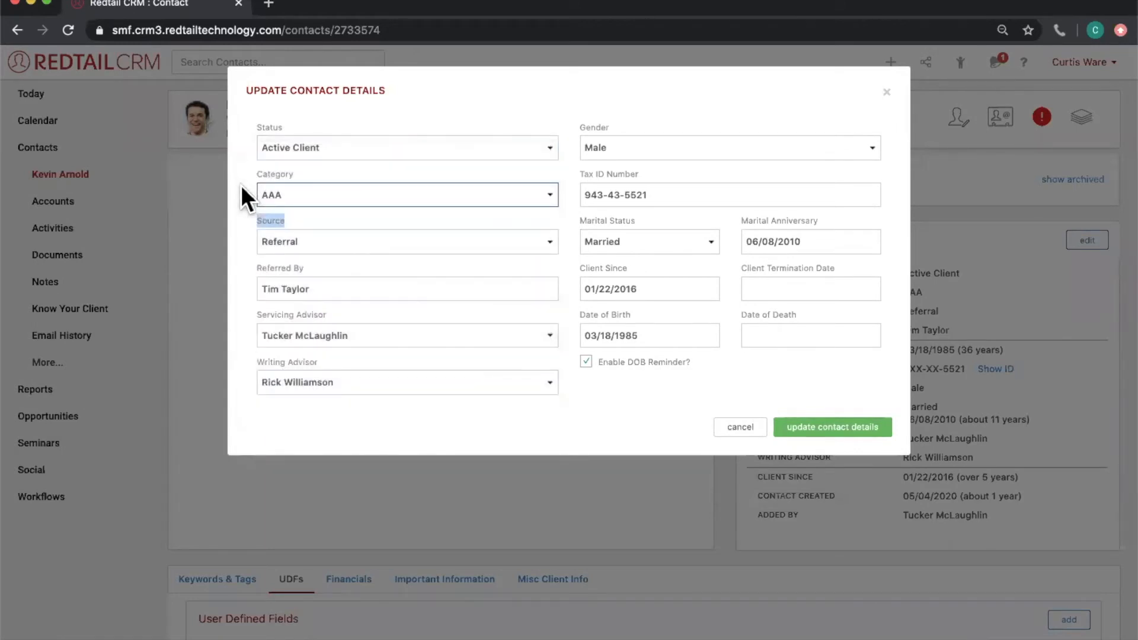
left_click(241, 185)
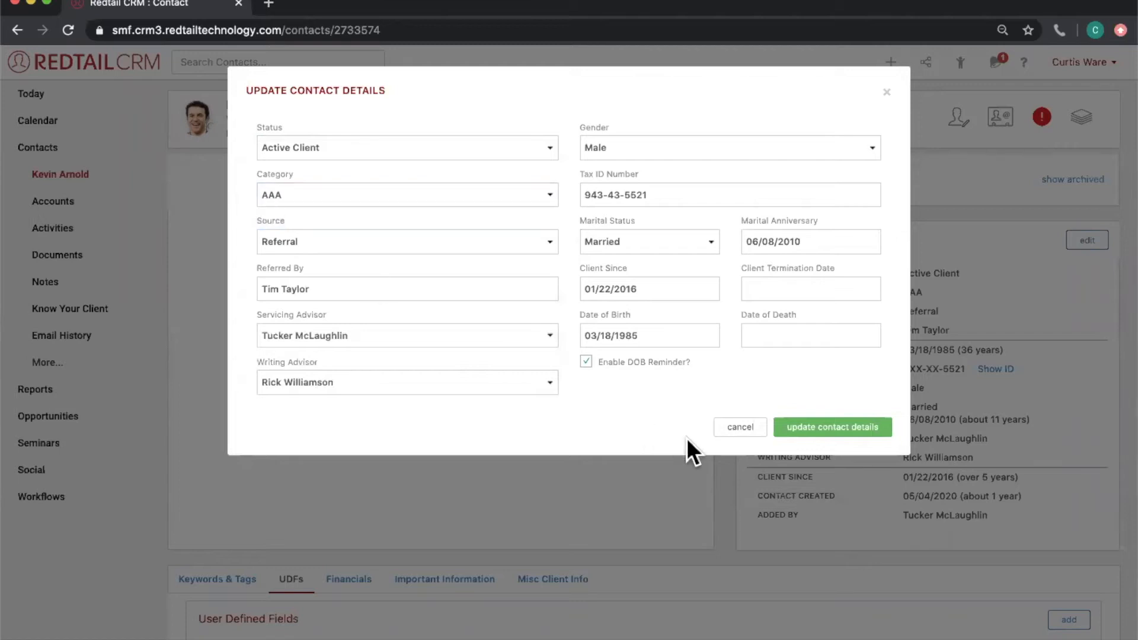
left_click(333, 152)
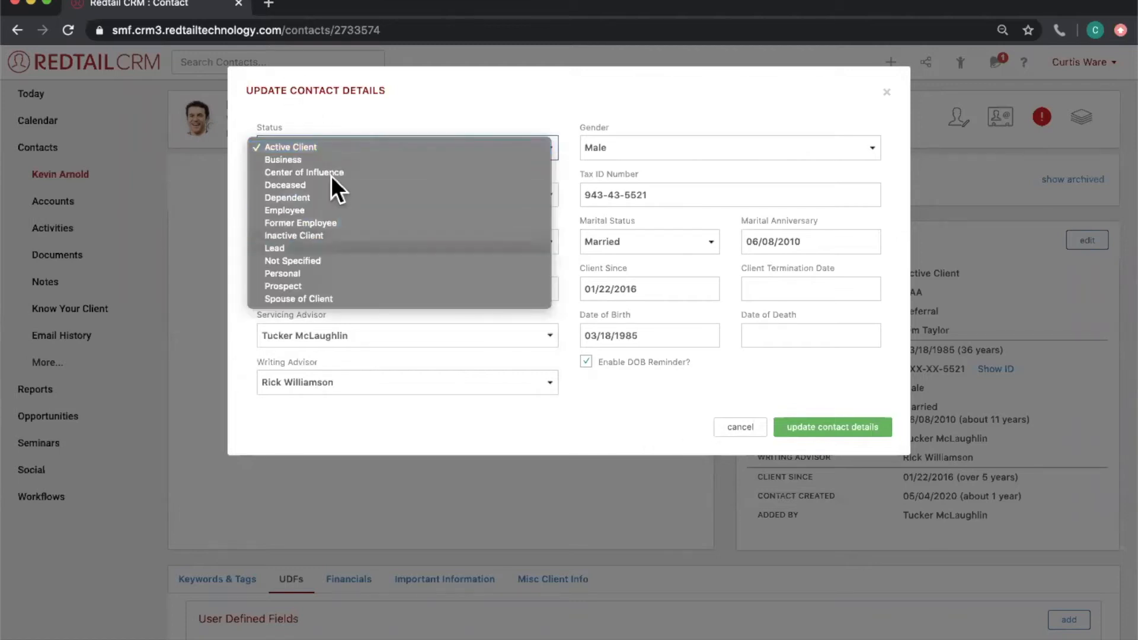
left_click(387, 114)
left_click(736, 429)
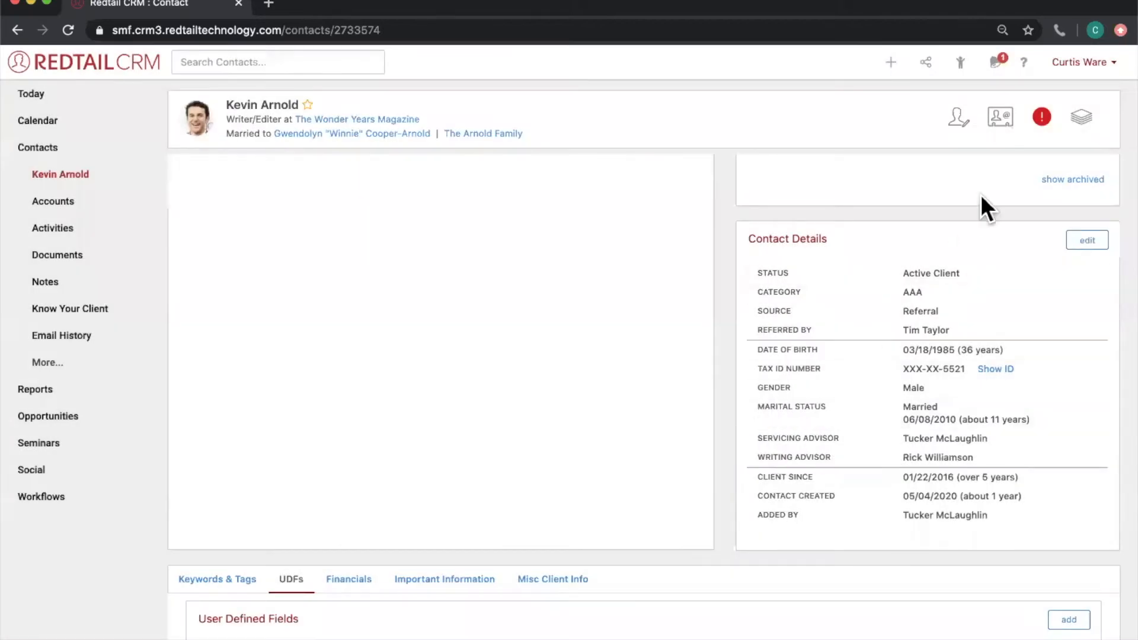
Open the database lists from the admin-only section of the account management page
left_click(1077, 63)
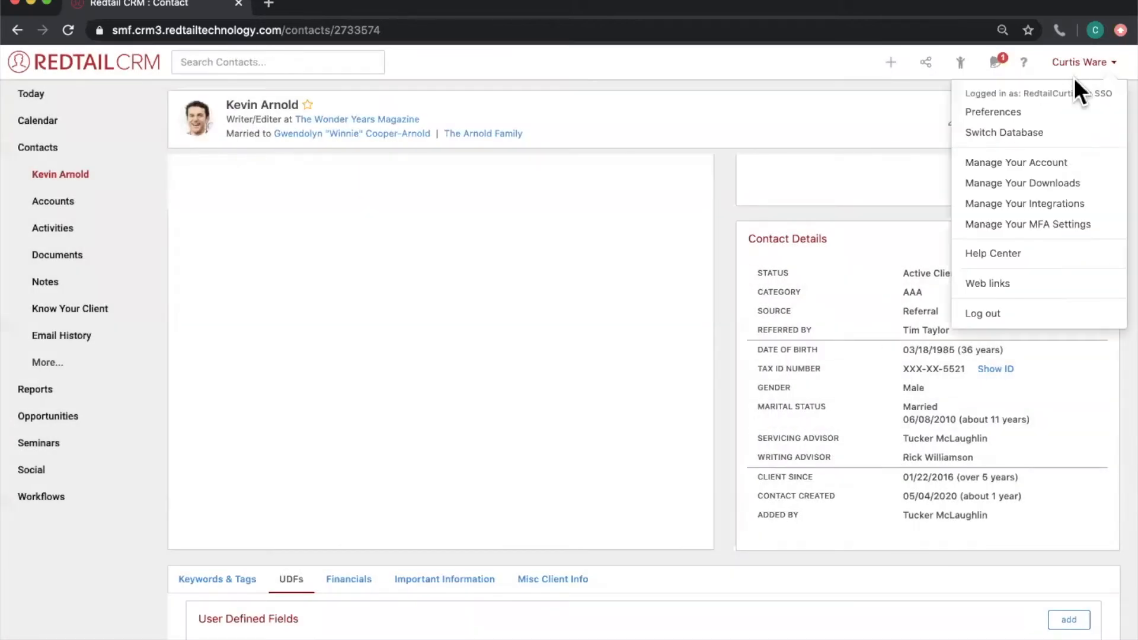
left_click(1035, 165)
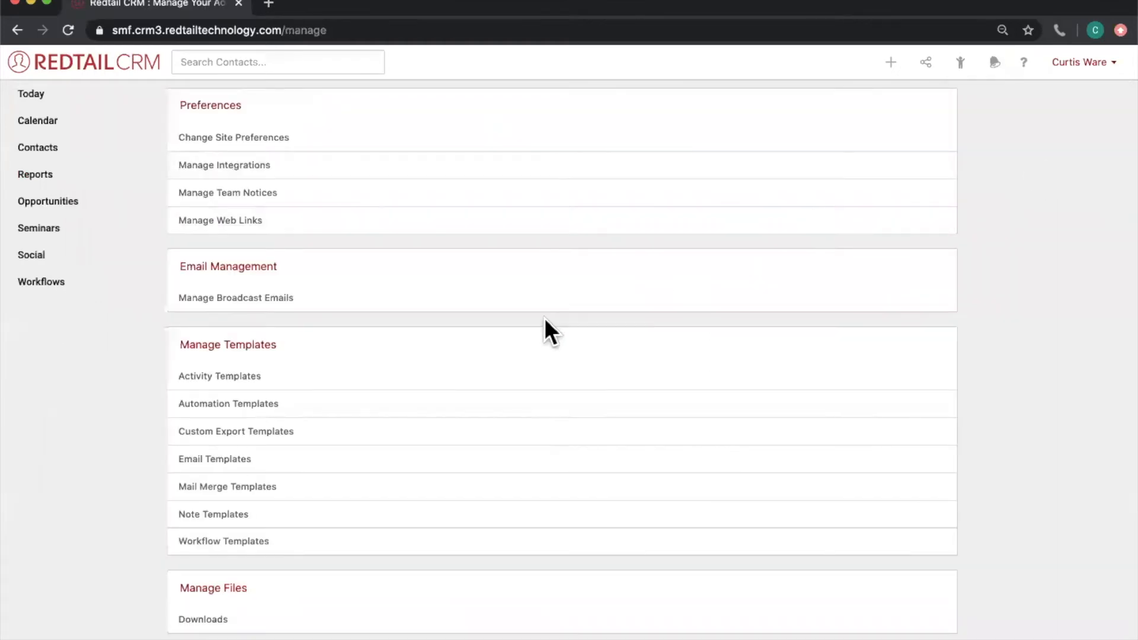
scroll(539, 331, "down", 5)
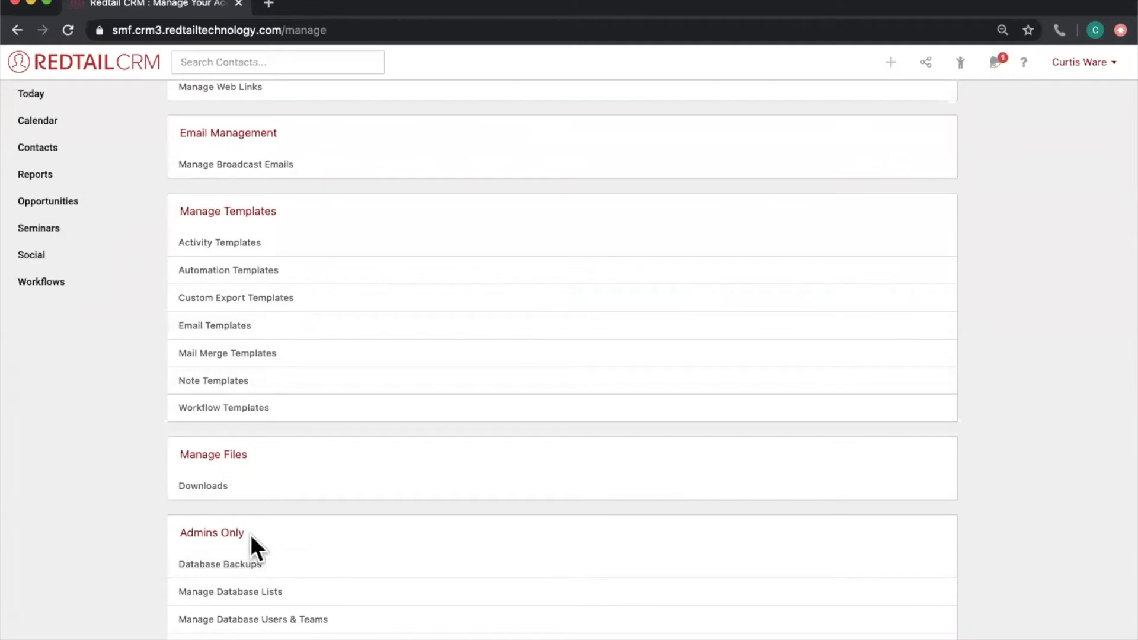
left_click_drag(250, 535, 193, 536)
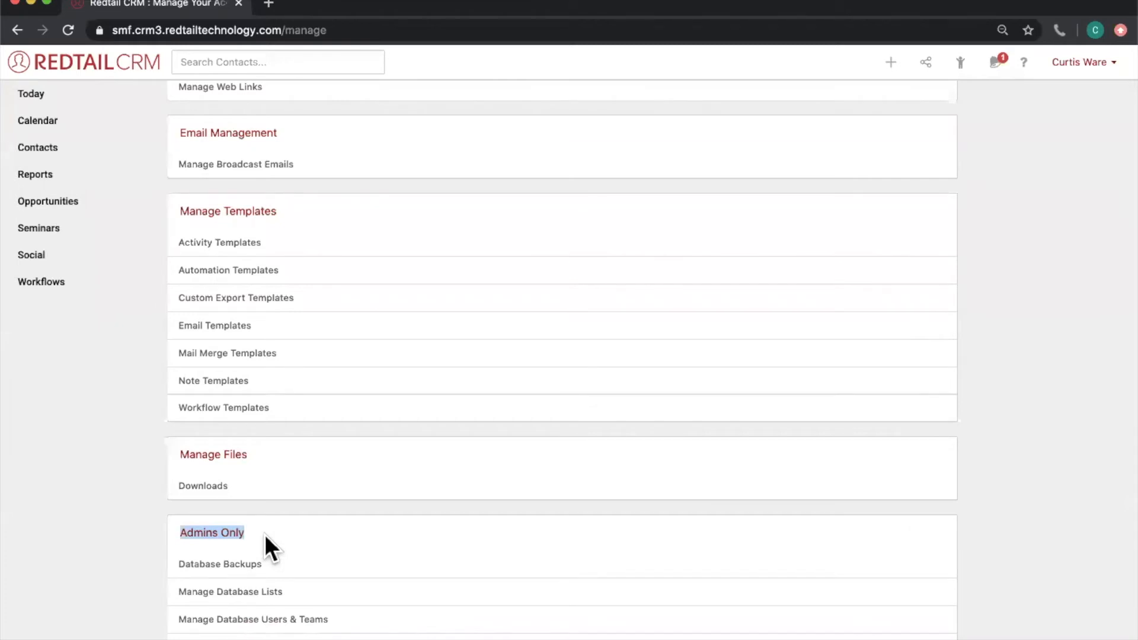
left_click(209, 534)
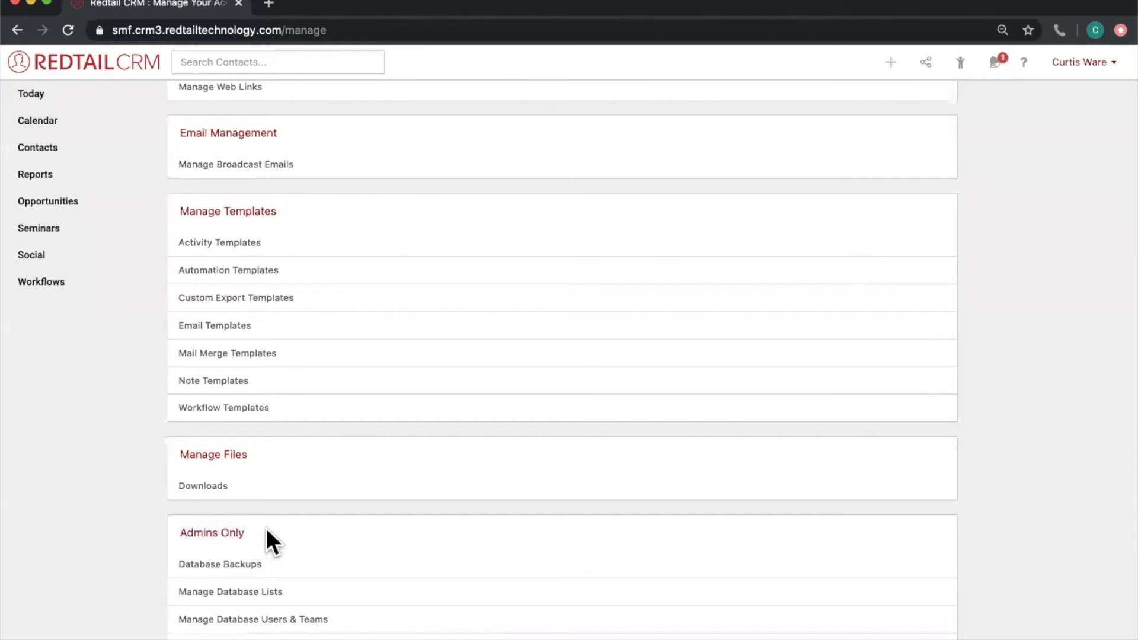
left_click(231, 593)
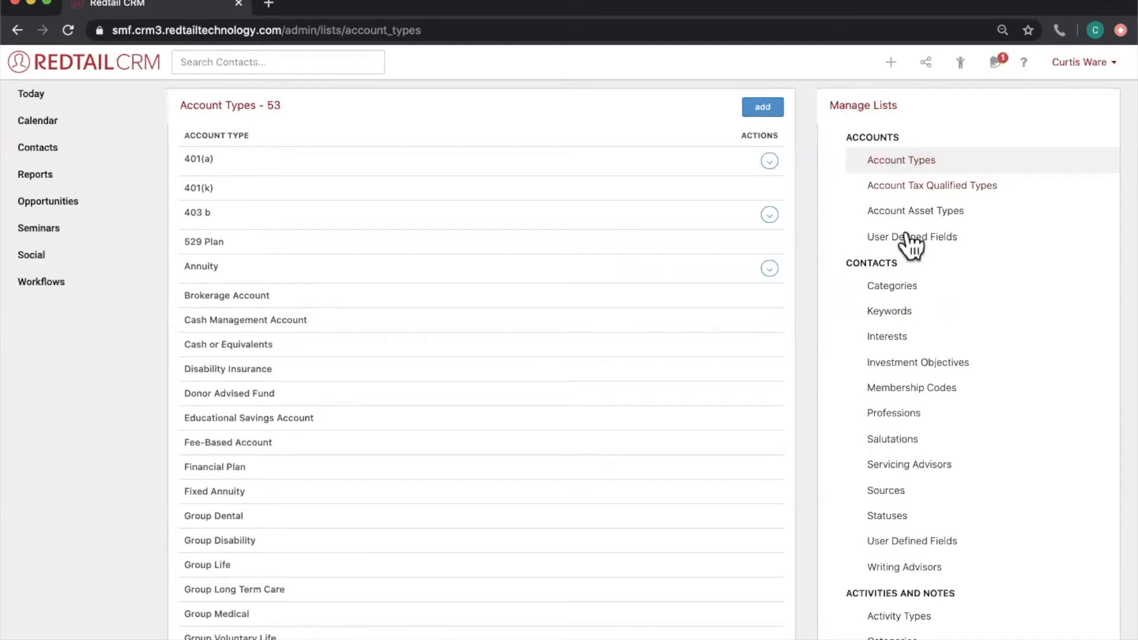
Add a contact status named Client to the contact statuses list
left_click_drag(901, 258, 852, 262)
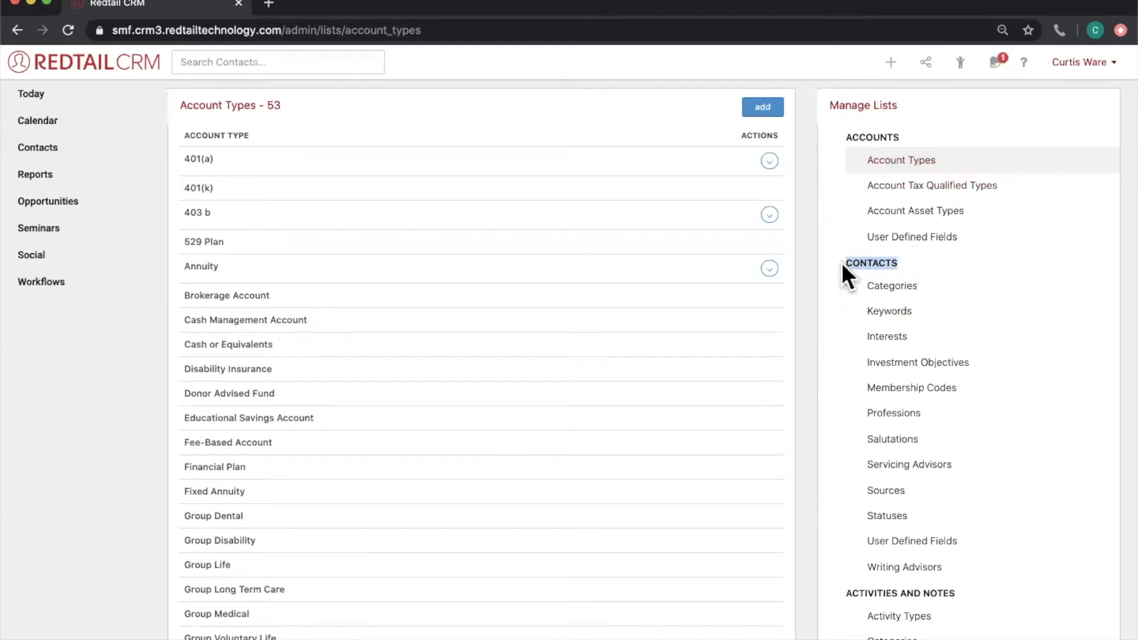
left_click(884, 518)
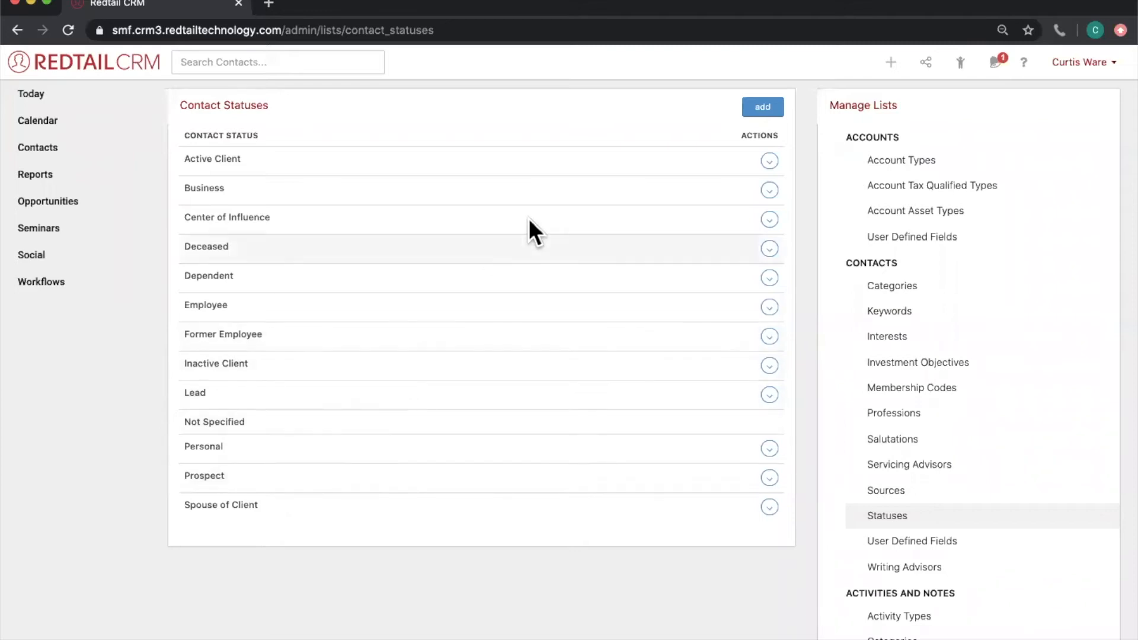
left_click(762, 108)
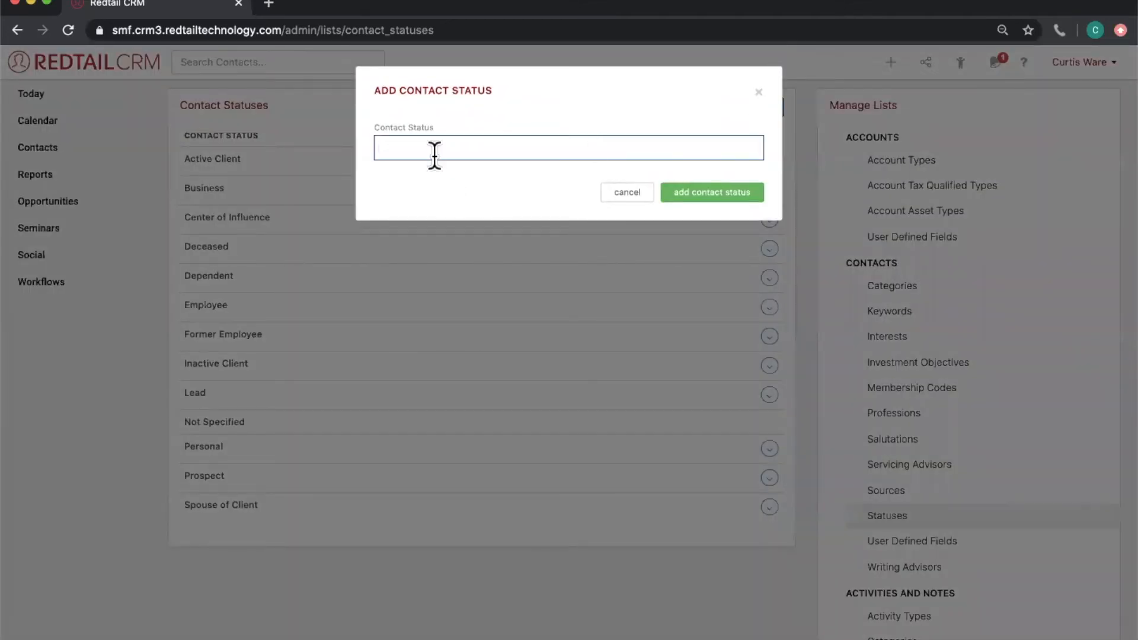
type("Client")
left_click(718, 196)
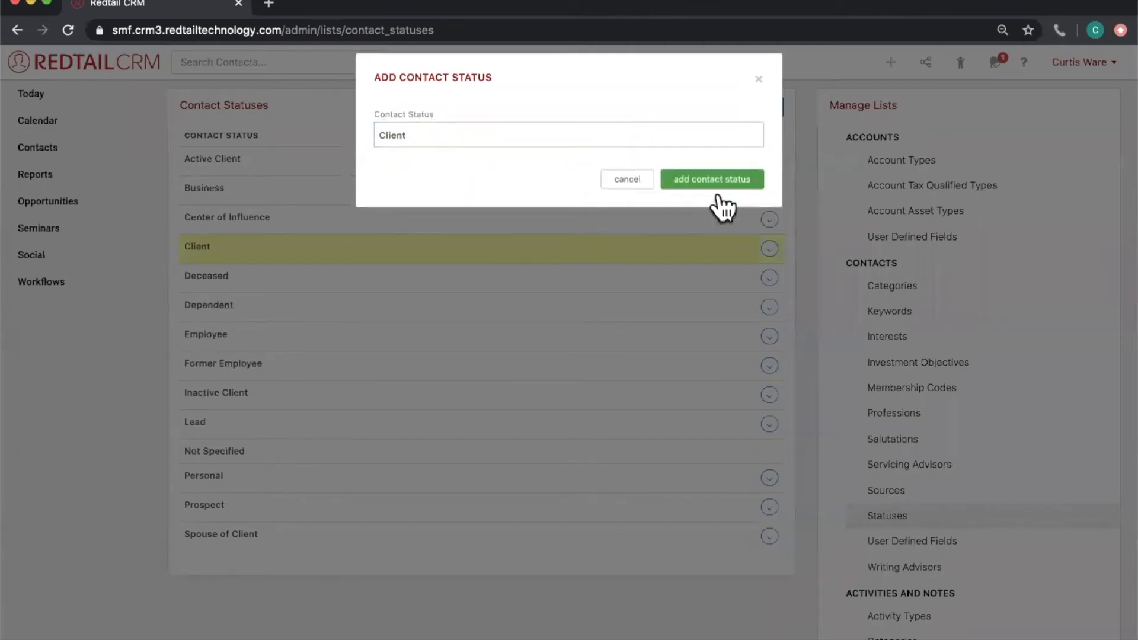
Compare the Client and Active Client entries in the contact statuses list
left_click_drag(190, 246, 174, 244)
left_click(213, 244)
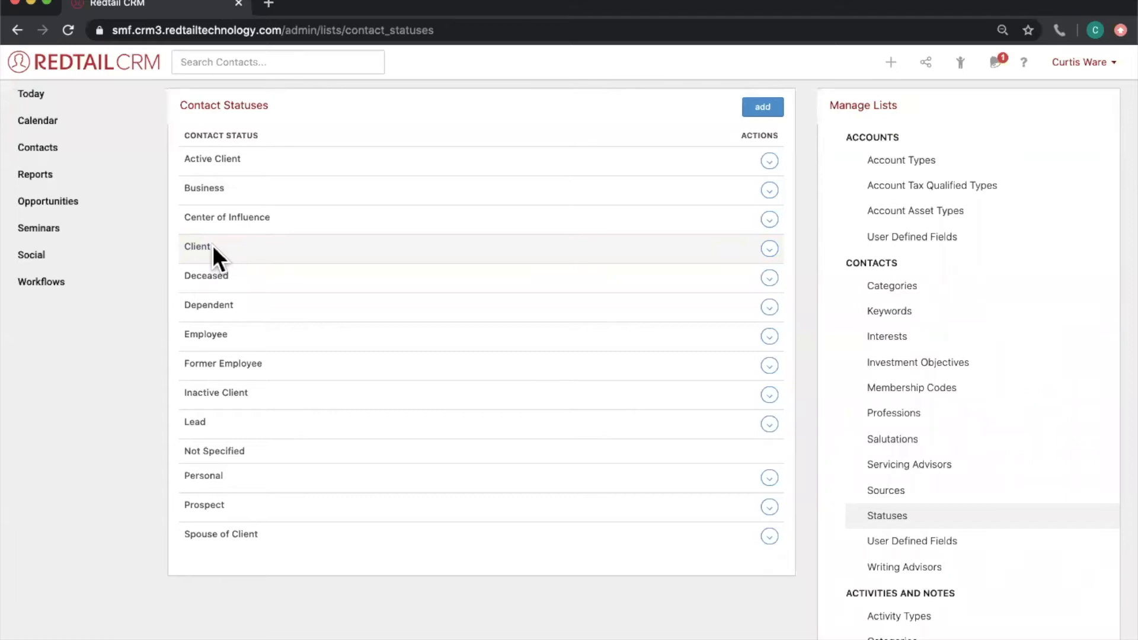
left_click_drag(213, 244, 191, 245)
left_click_drag(250, 156, 183, 157)
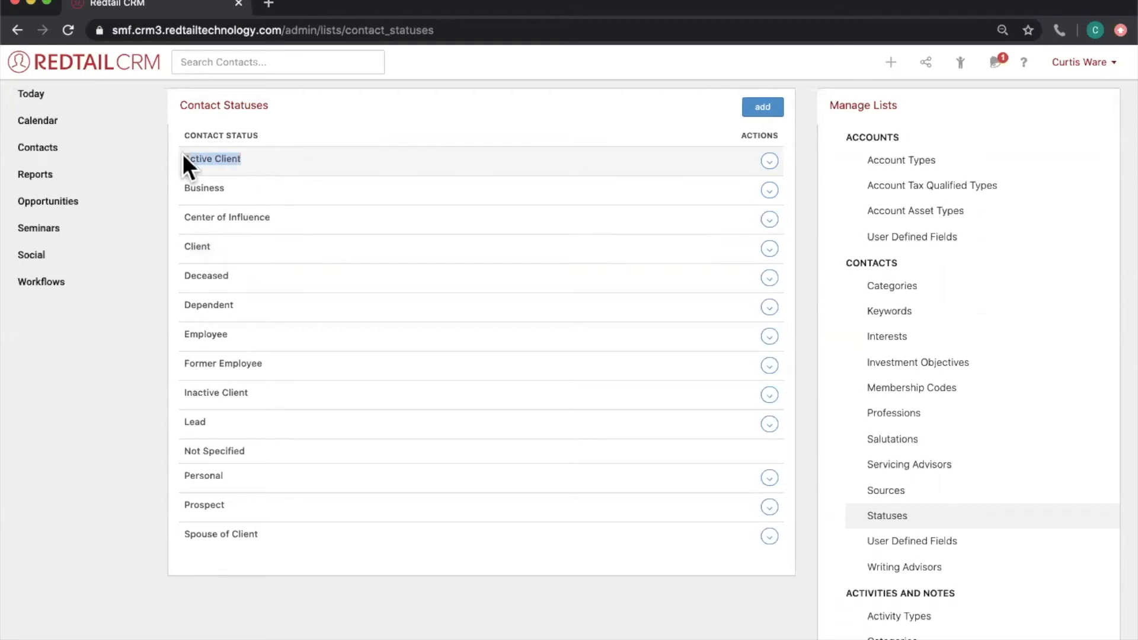
left_click(260, 163)
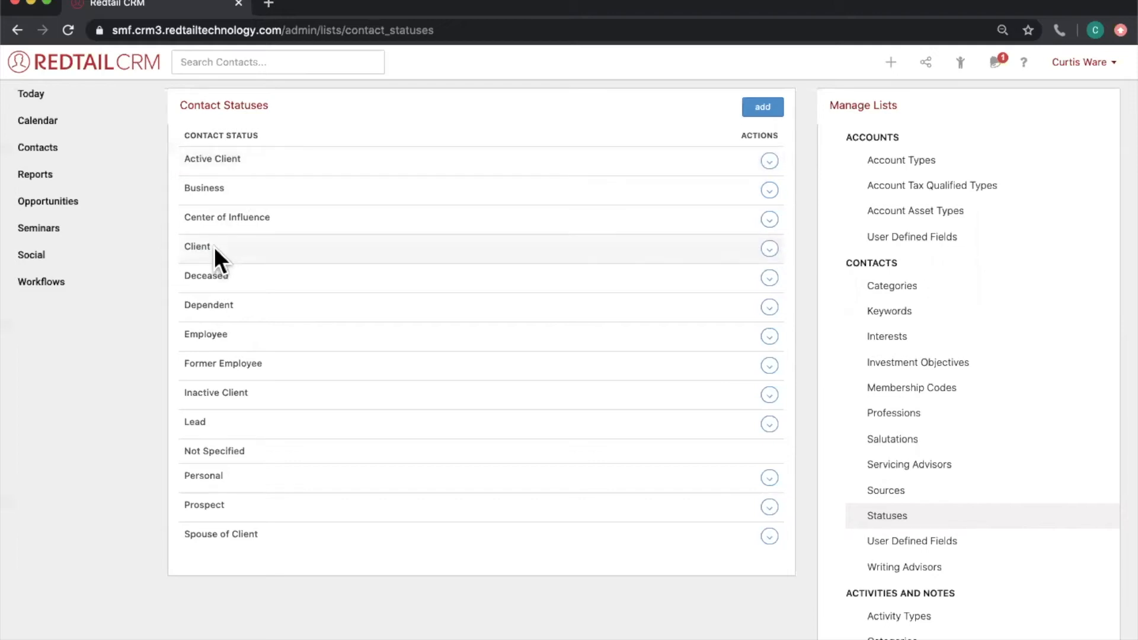
double_click(184, 247)
View the name editing form for the Client contact status and close it without saving
left_click(770, 249)
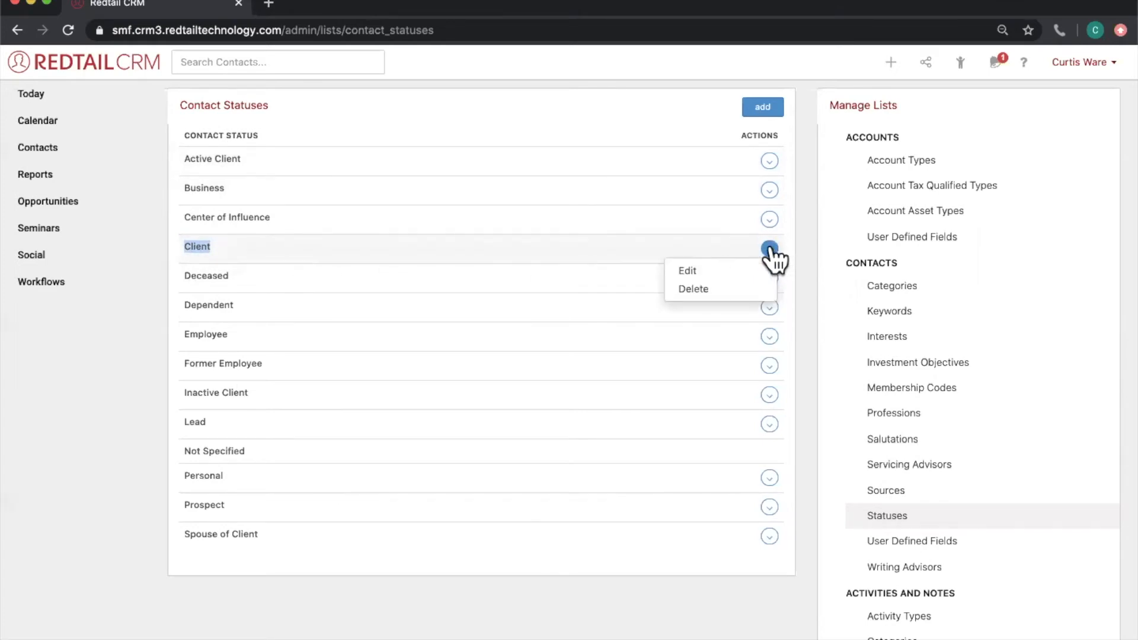
left_click(740, 270)
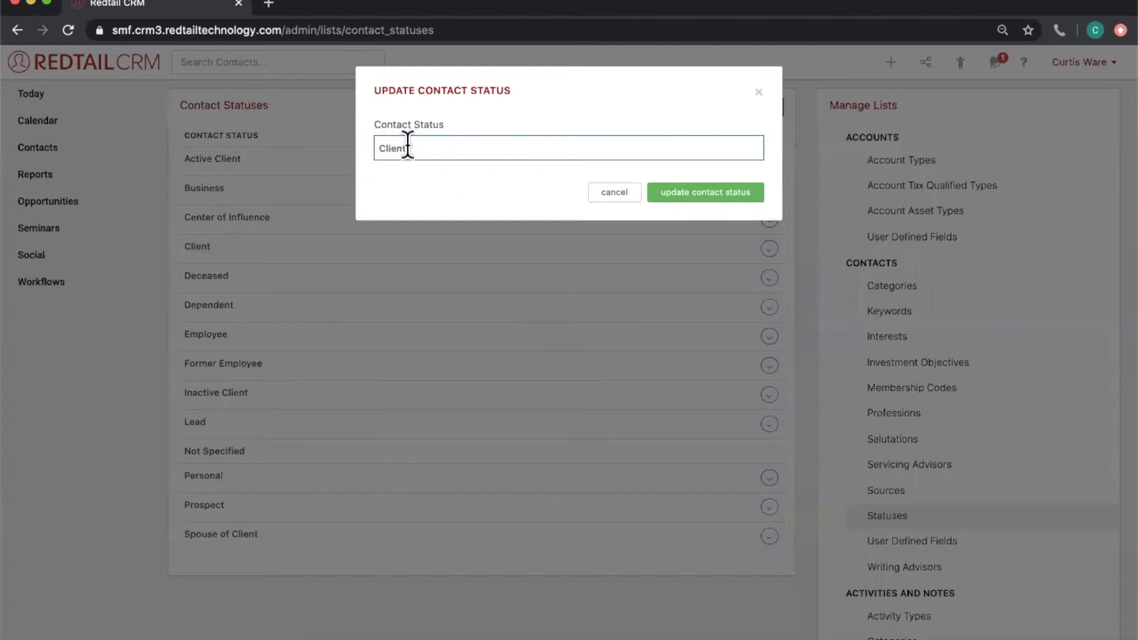
left_click(617, 201)
Delete the Client contact status, applying Active Client as the new value for all existing records
left_click(769, 249)
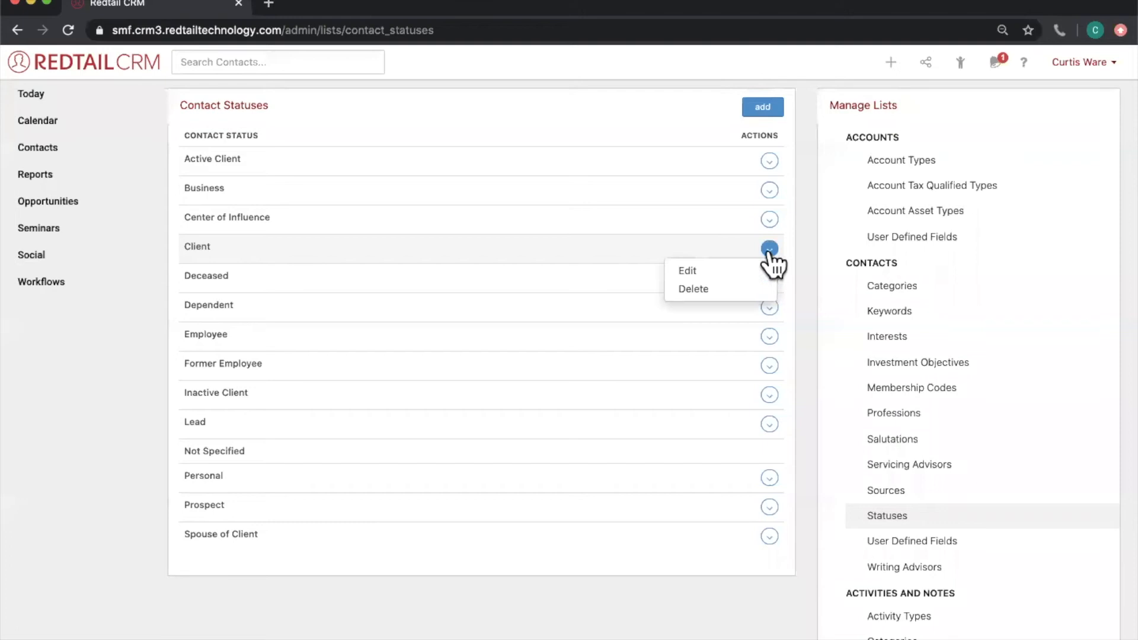
left_click(736, 289)
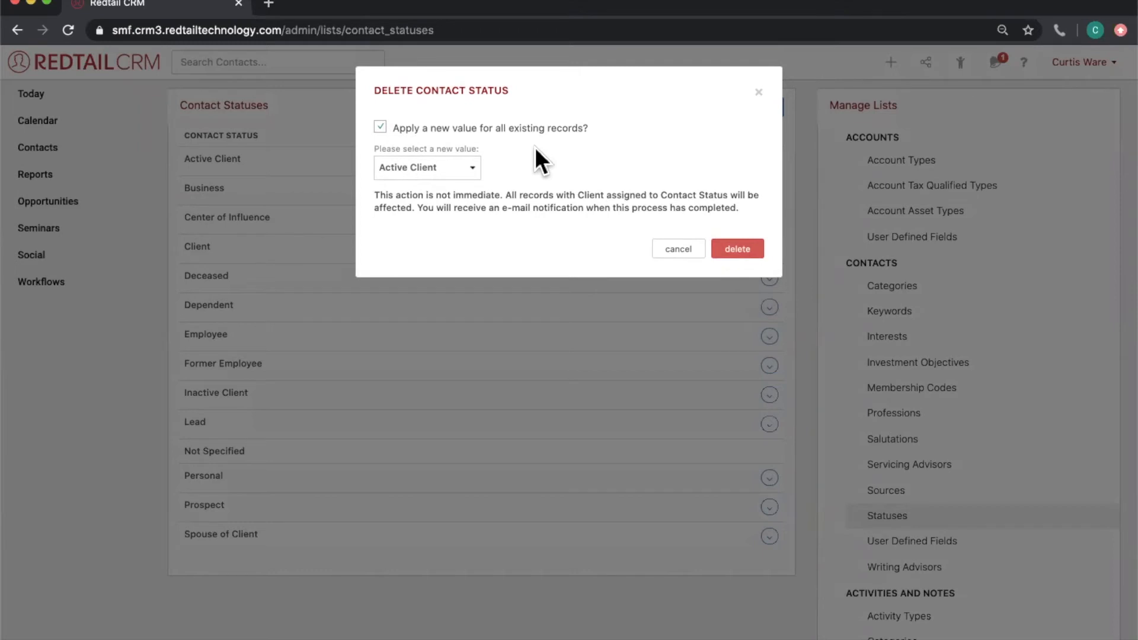
left_click(473, 161)
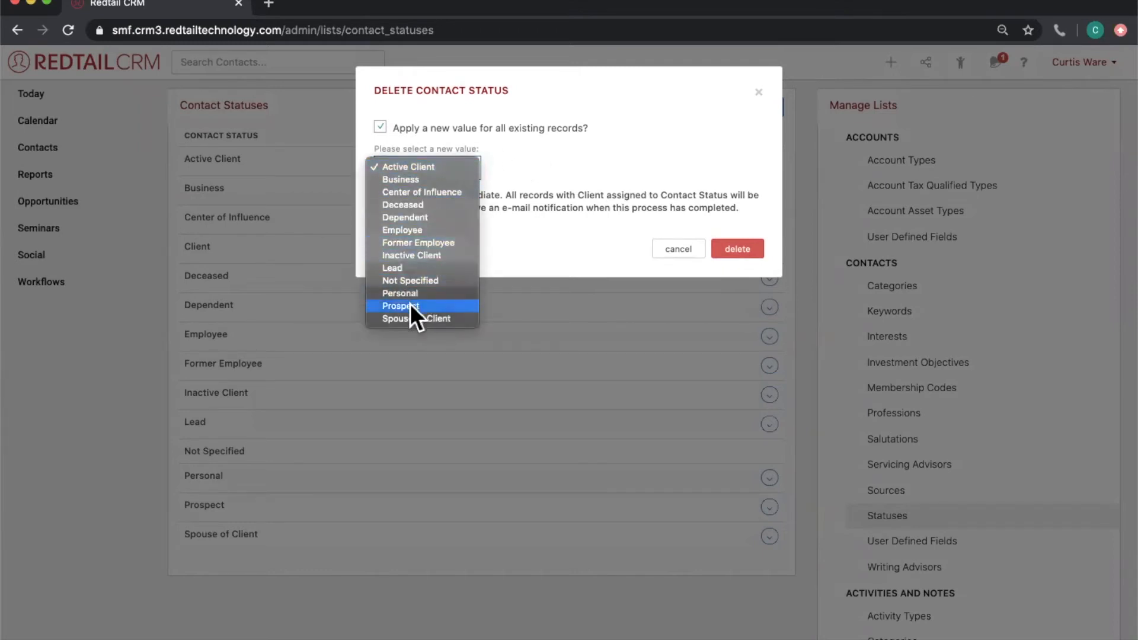
left_click(523, 168)
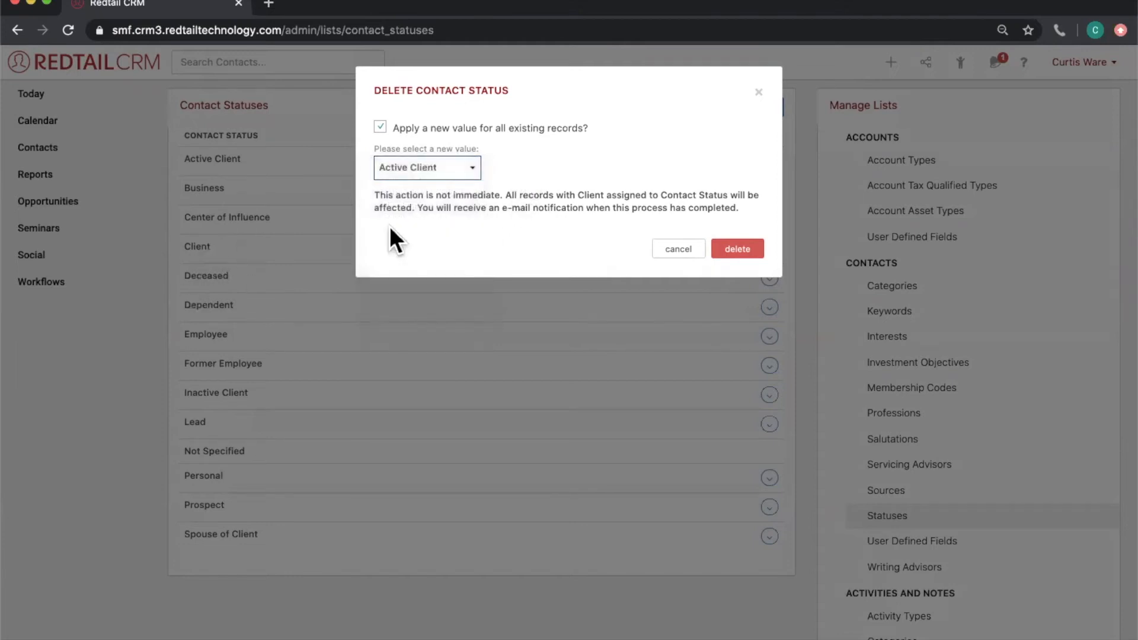
left_click(466, 167)
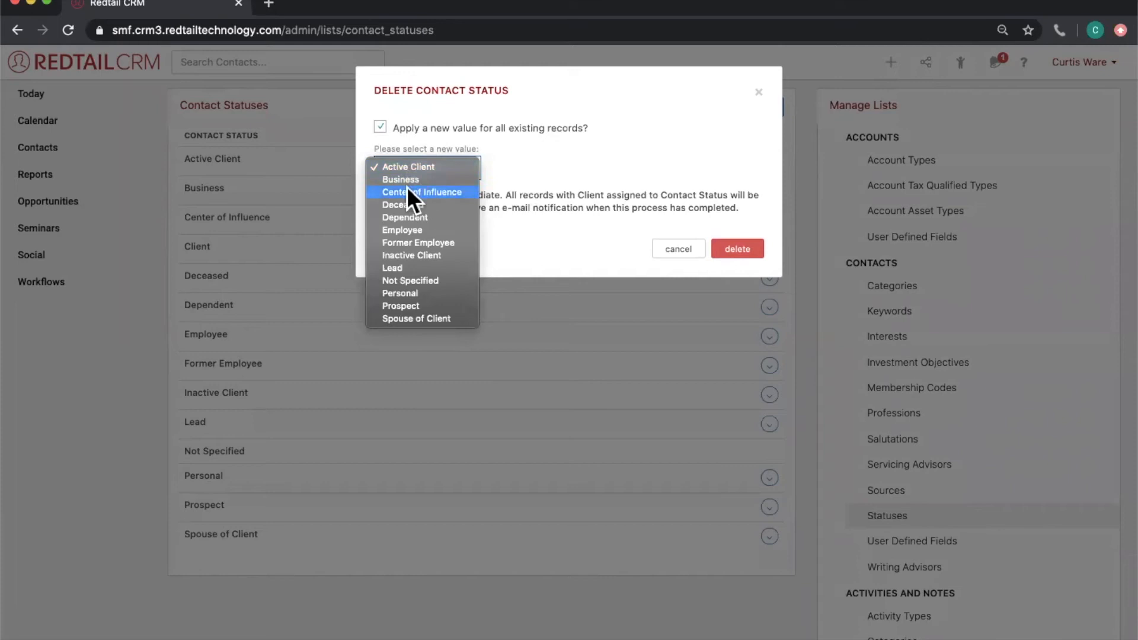
left_click(412, 166)
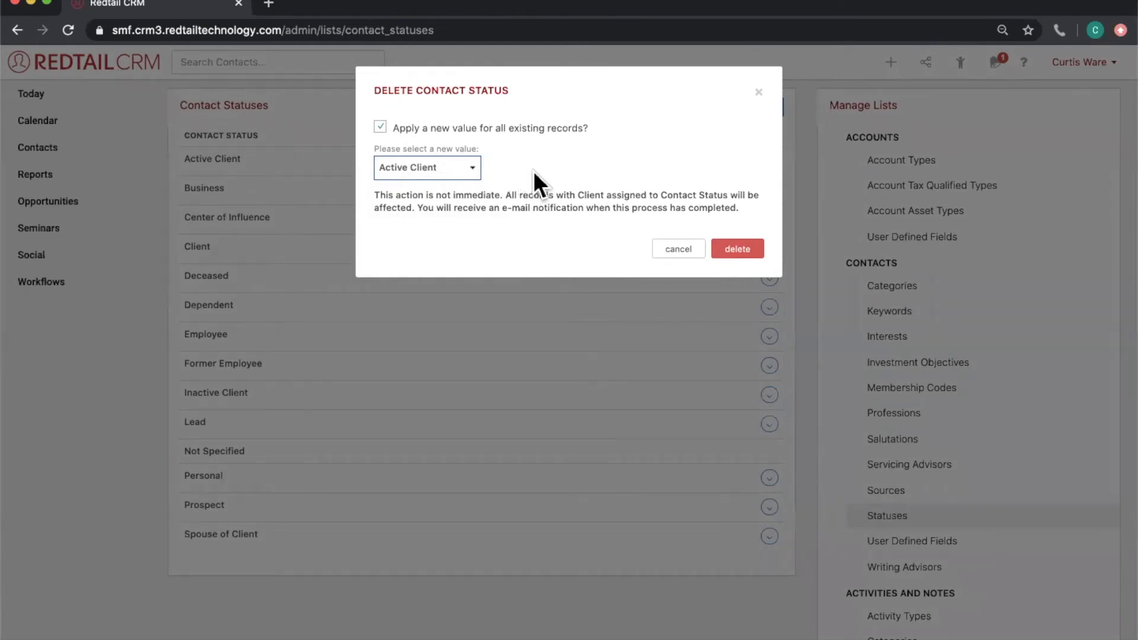
left_click(742, 251)
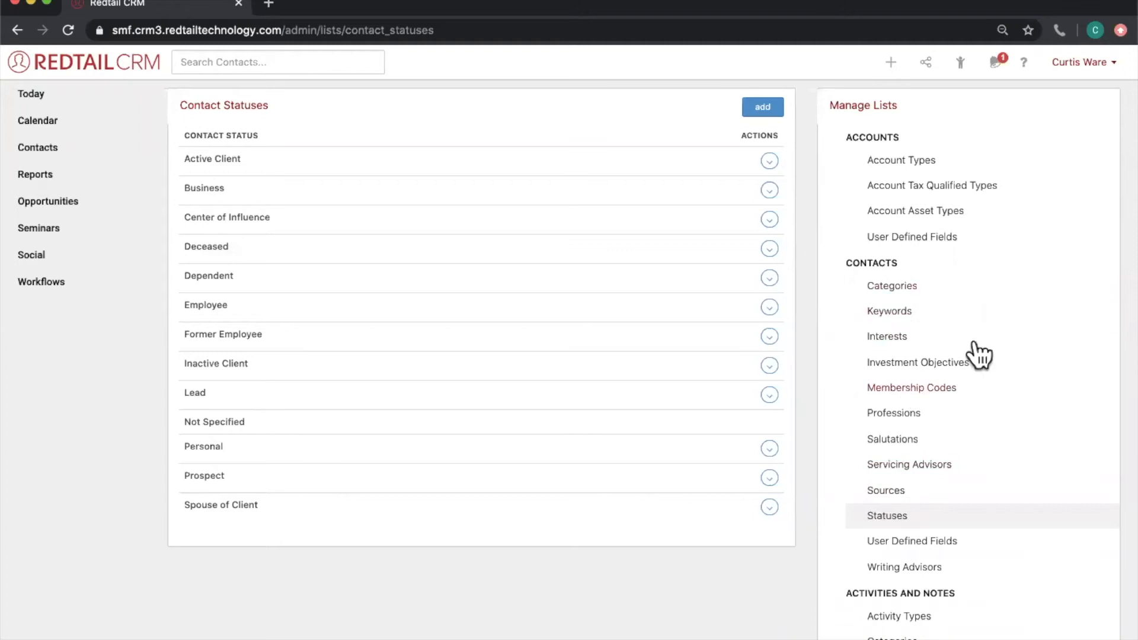
View the list of contact categories
left_click(893, 286)
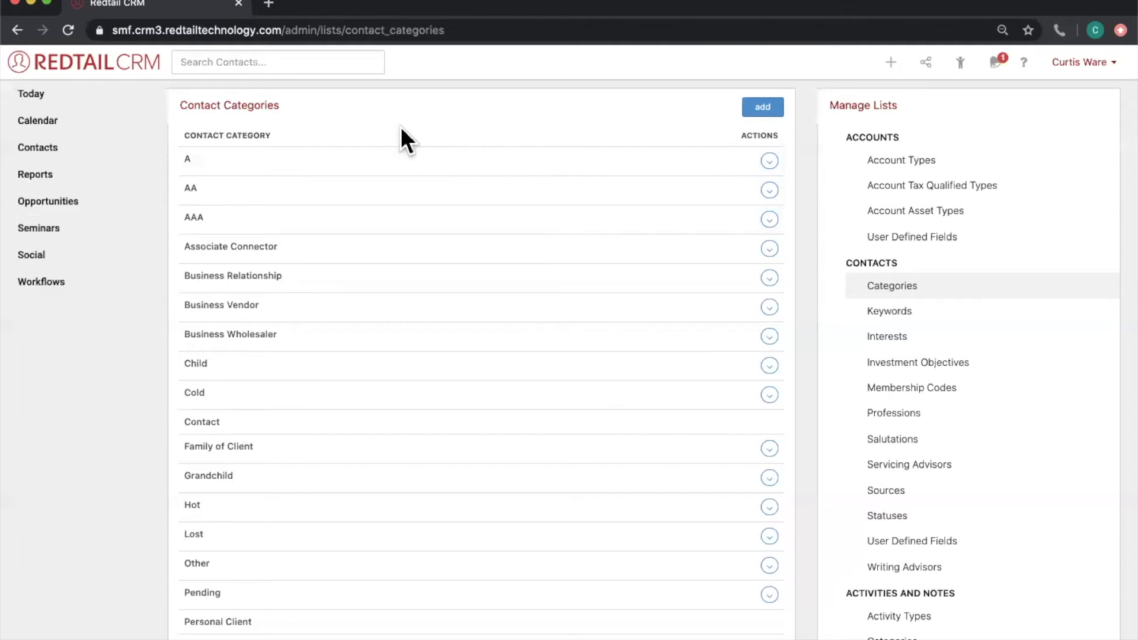
key("ctrl+Right")
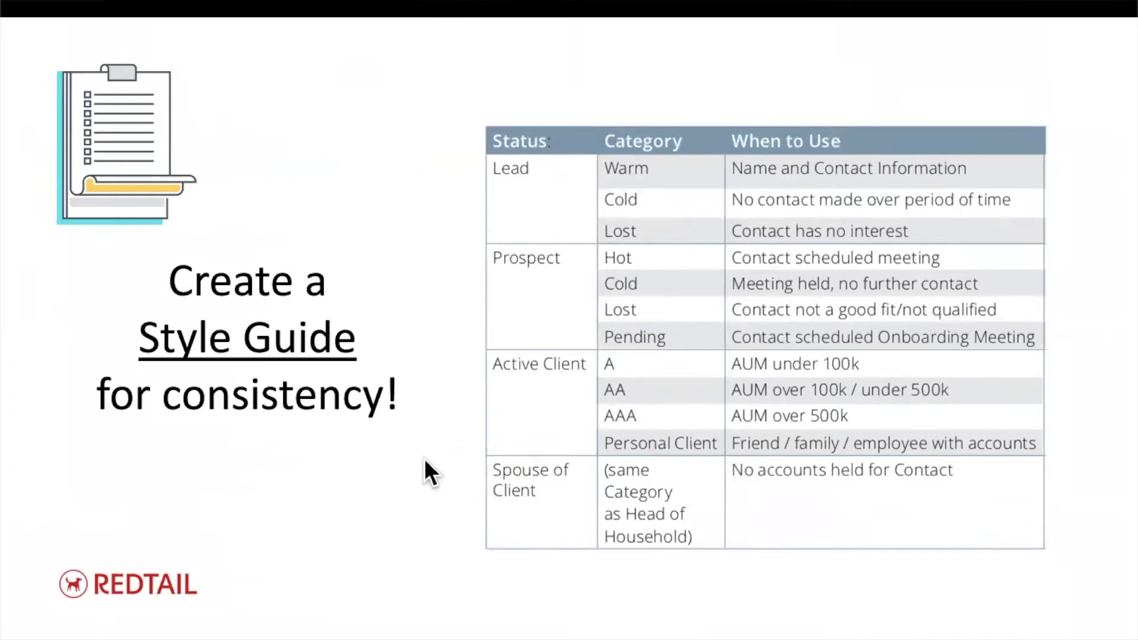
key("Right")
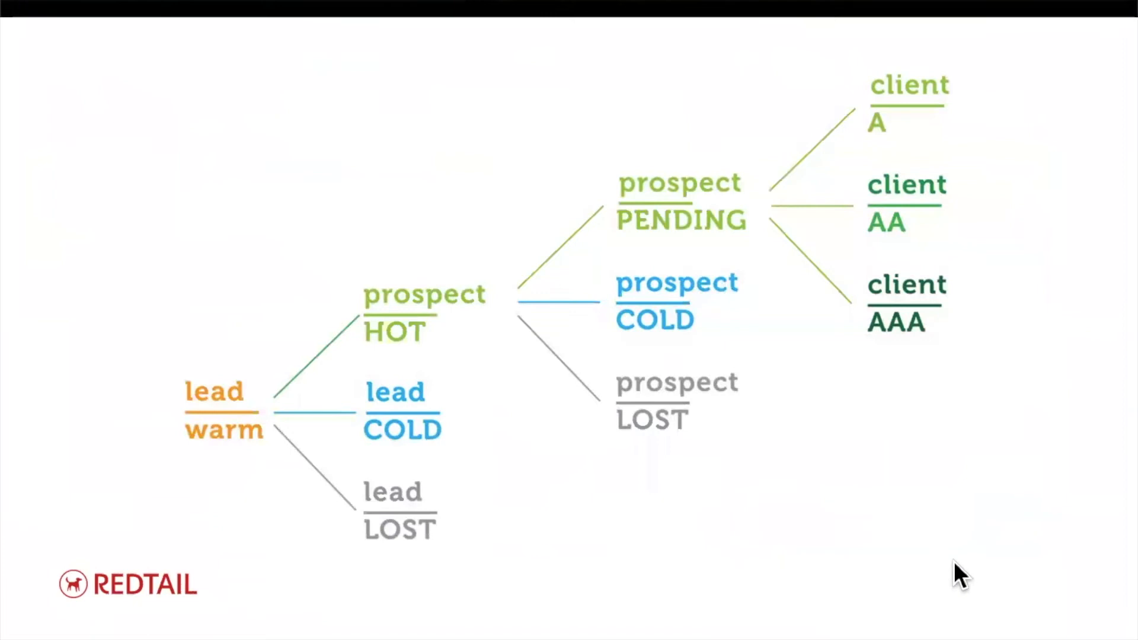
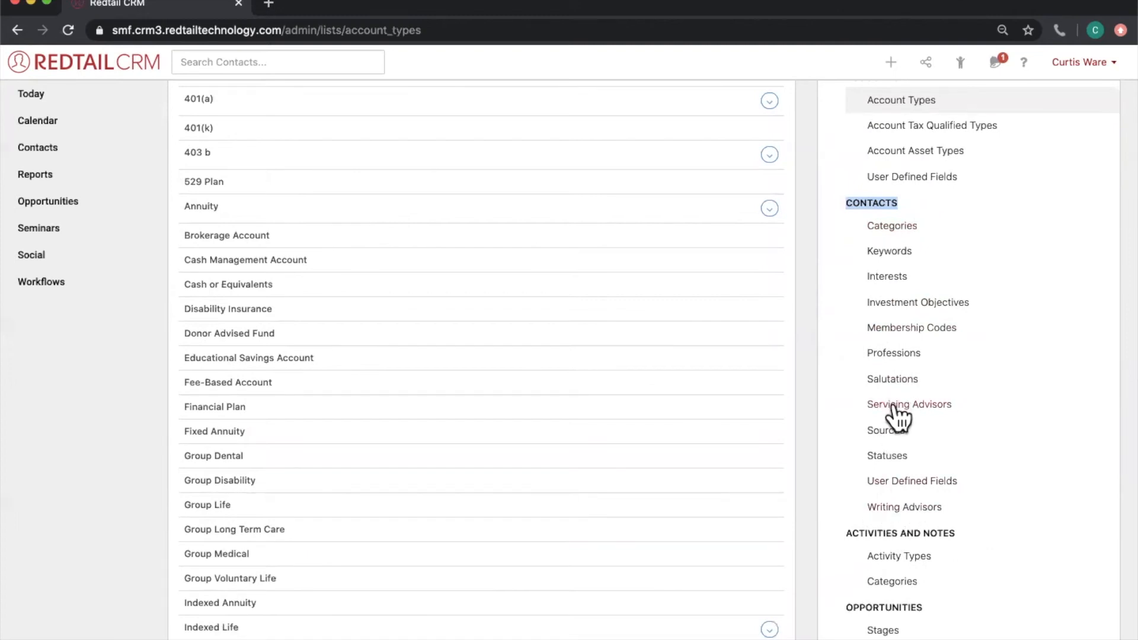
View the list of servicing advisors among the contact lists
left_click(893, 407)
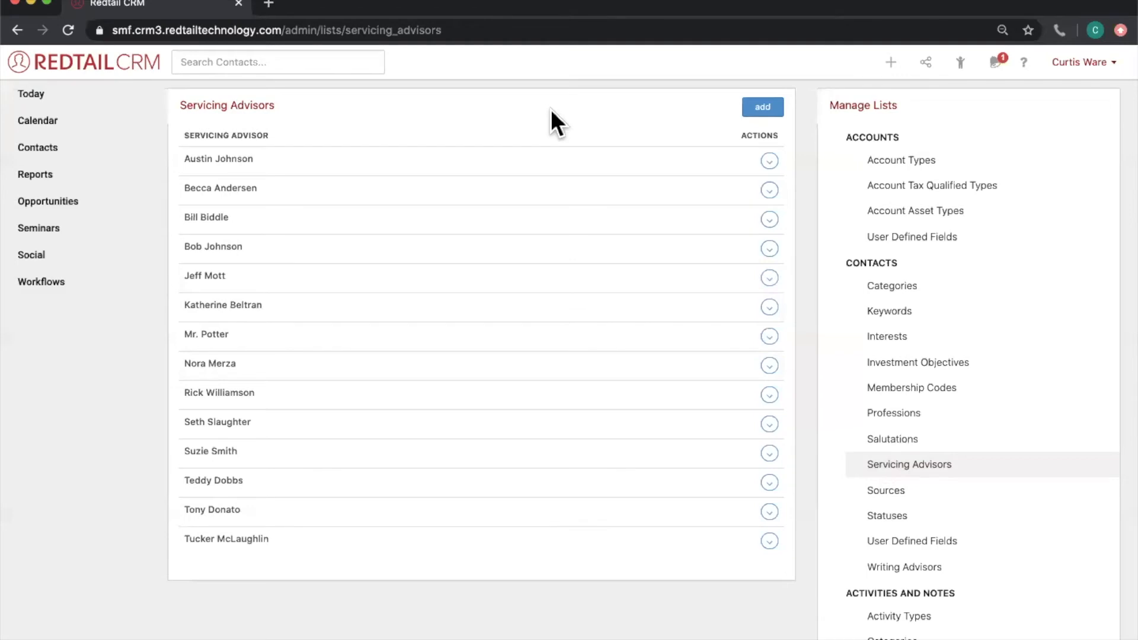
Open the most recent contact's record and examine the servicing advisor and writing advisor in its contact details
left_click(961, 64)
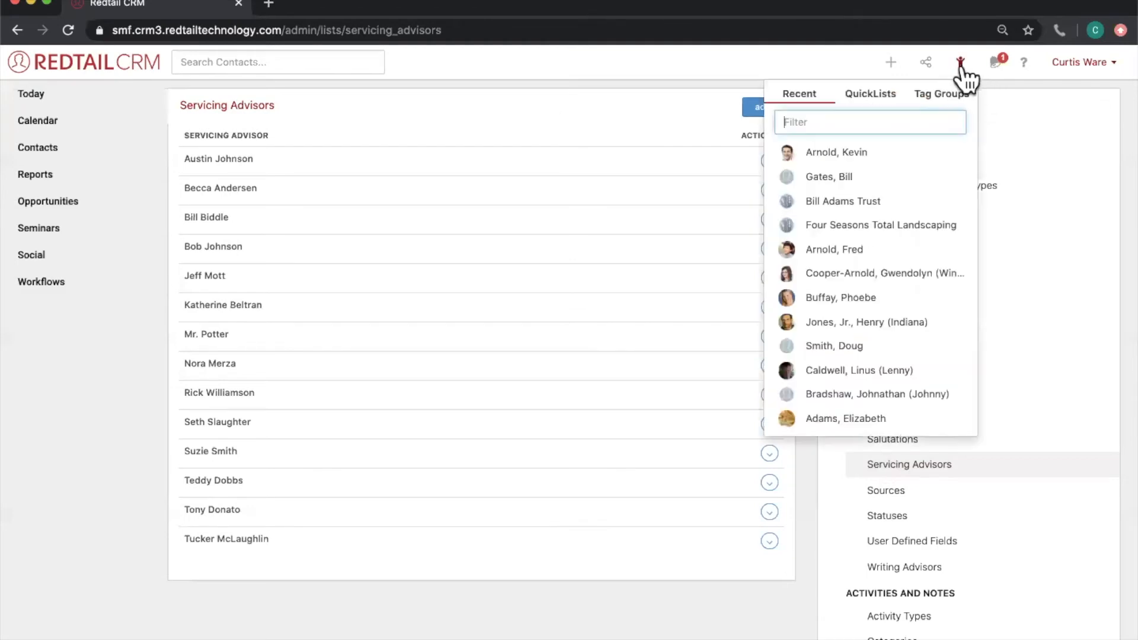
left_click(851, 162)
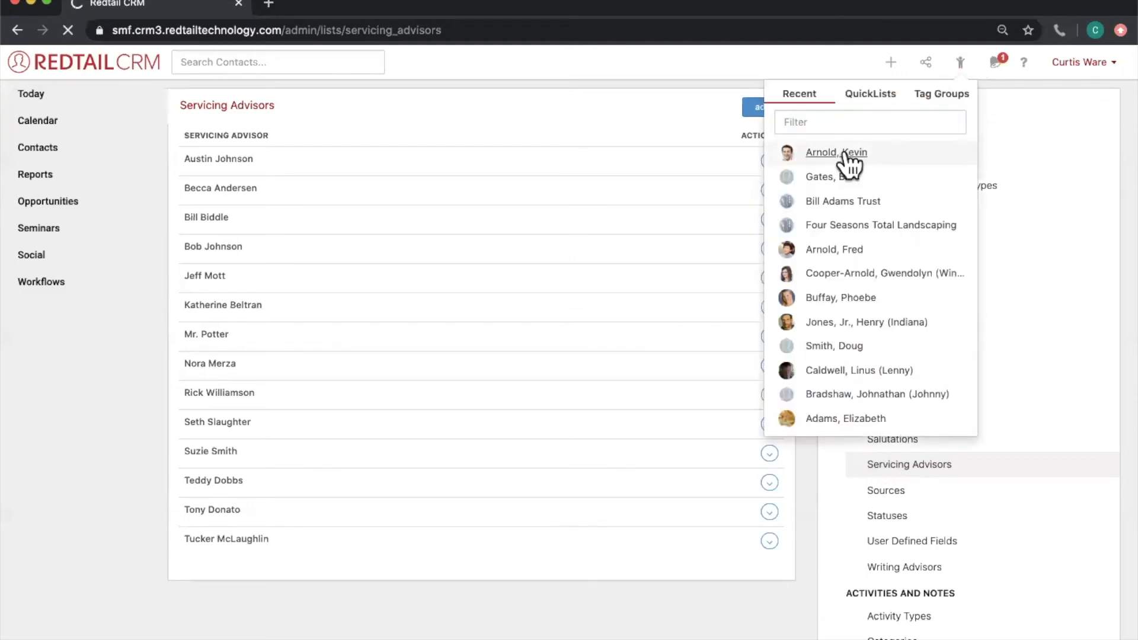
scroll(882, 370, "down", 5)
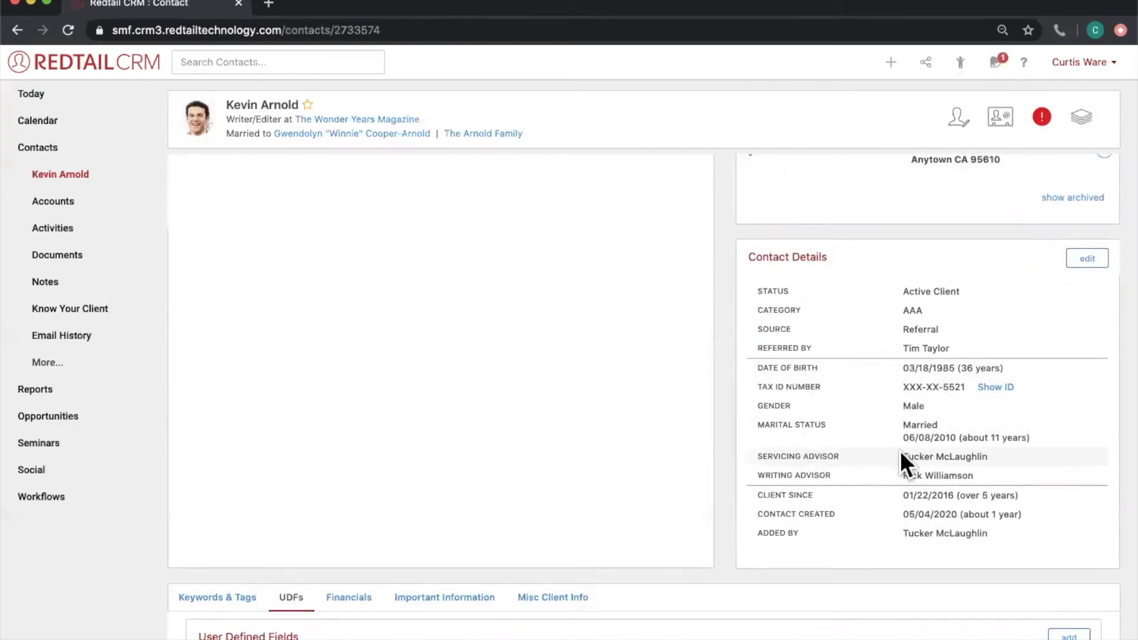
left_click_drag(901, 453, 985, 457)
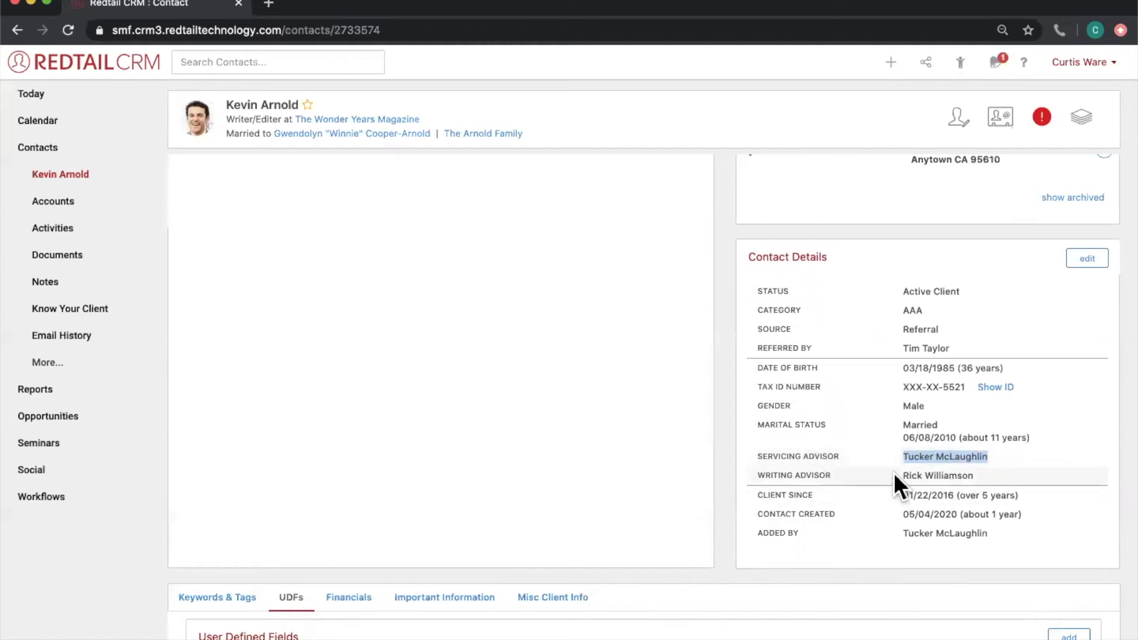
left_click_drag(900, 474, 969, 474)
left_click(990, 478)
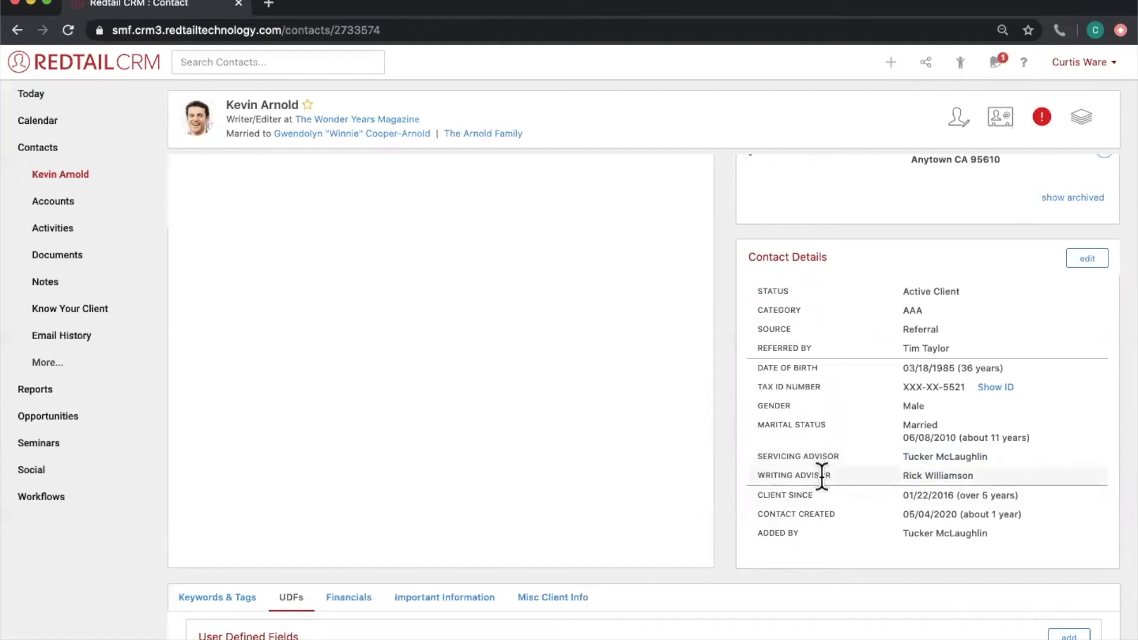
left_click_drag(903, 478, 980, 489)
left_click(976, 476)
left_click_drag(907, 457, 975, 458)
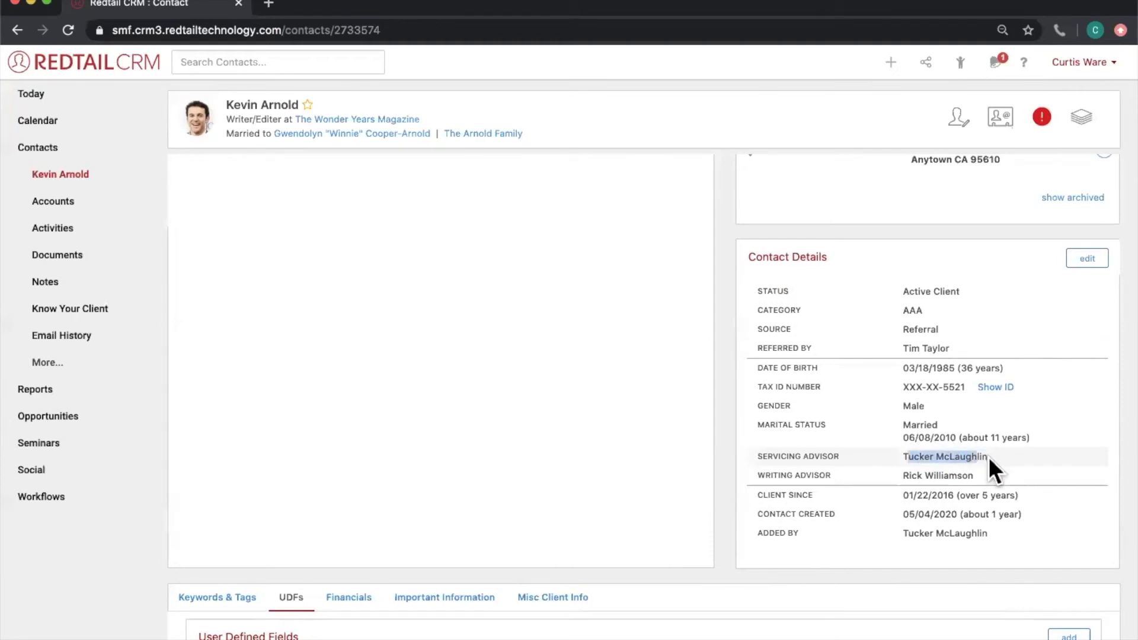
left_click(989, 457)
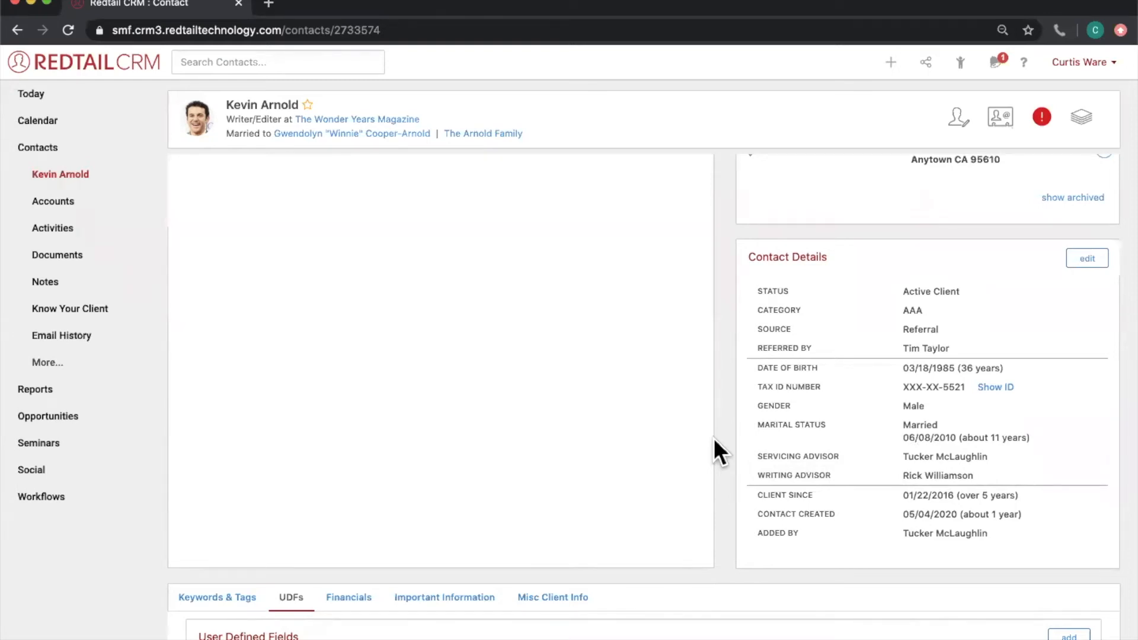
Open the contact keywords list in the database lists and examine entries such as Planning Client and Tax Client
scroll(713, 439, "up", 5)
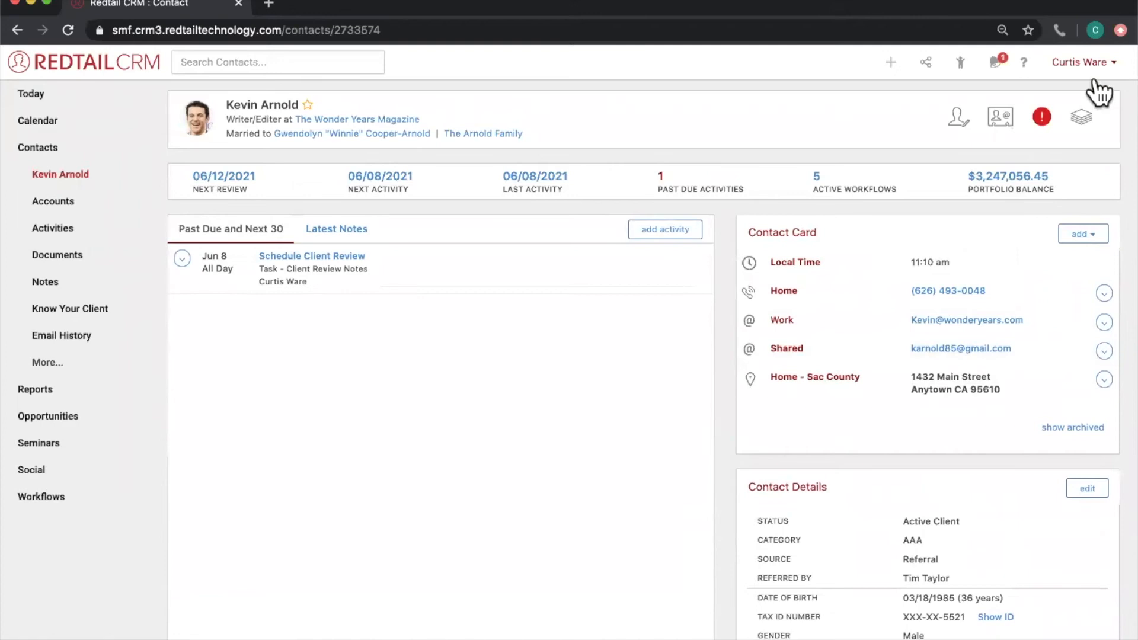
left_click(1094, 61)
left_click(1062, 167)
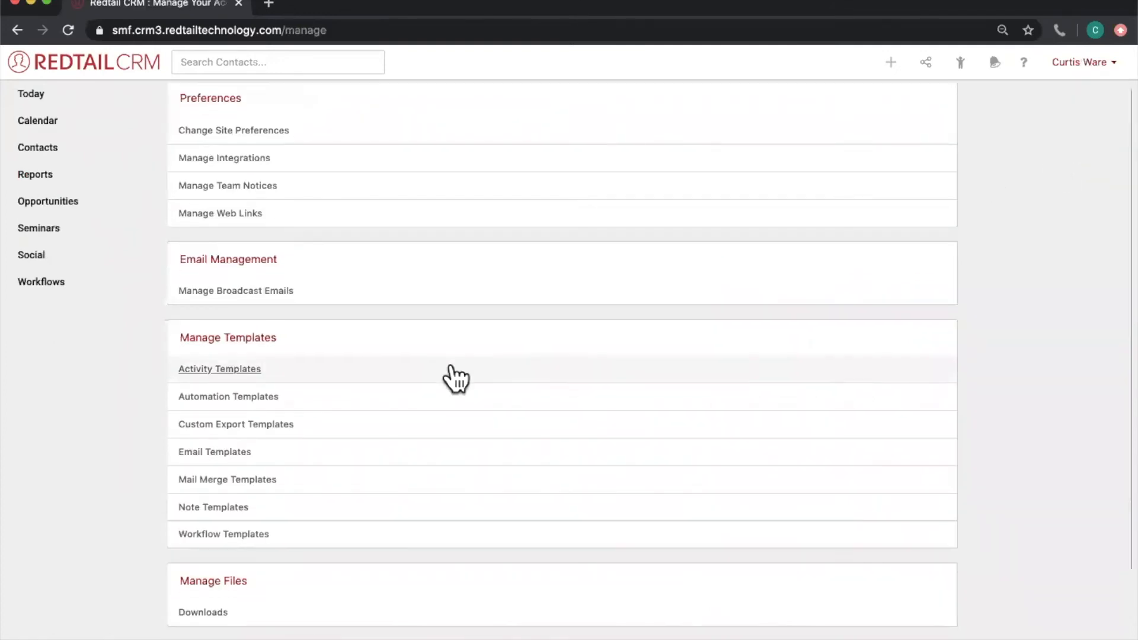
scroll(455, 380, "down", 3)
left_click(258, 593)
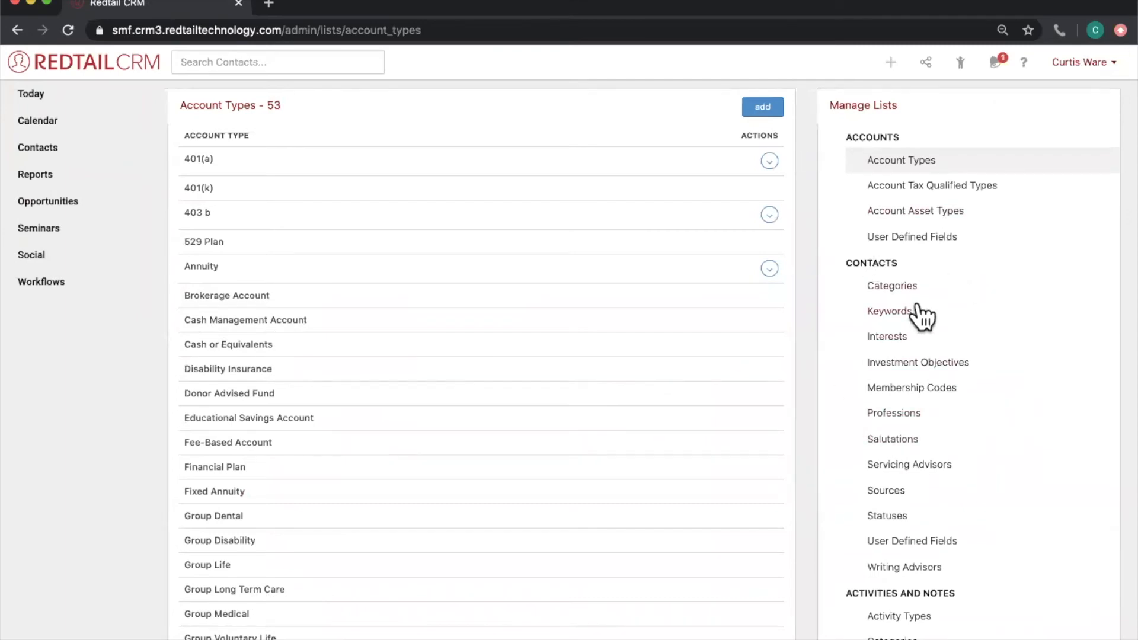
left_click(897, 312)
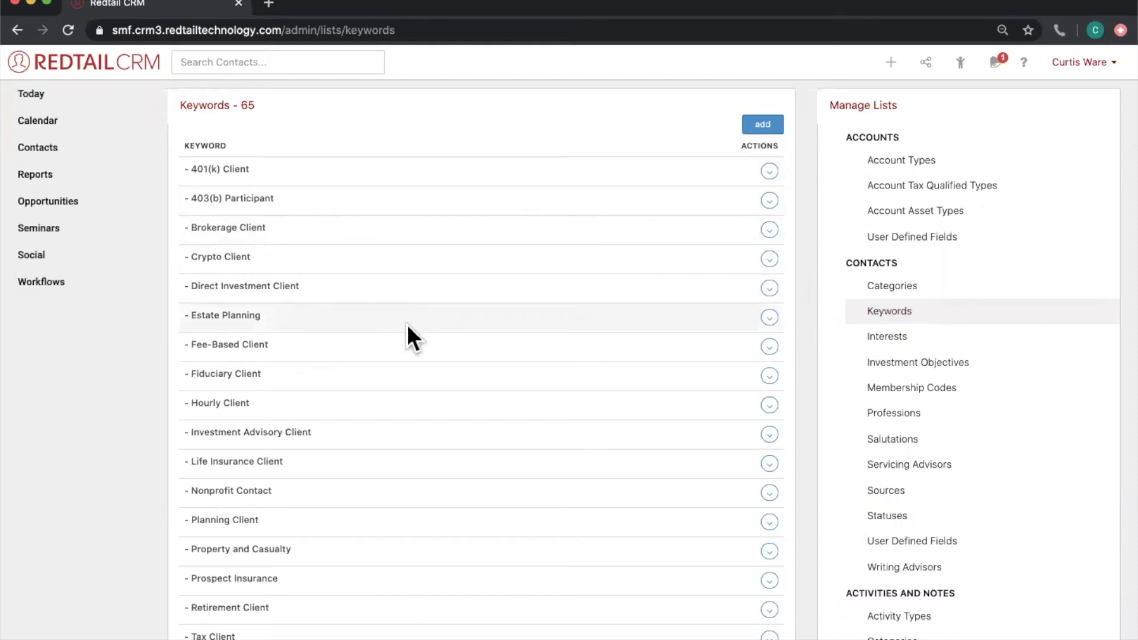
scroll(407, 324, "down", 3)
left_click_drag(259, 398, 191, 401)
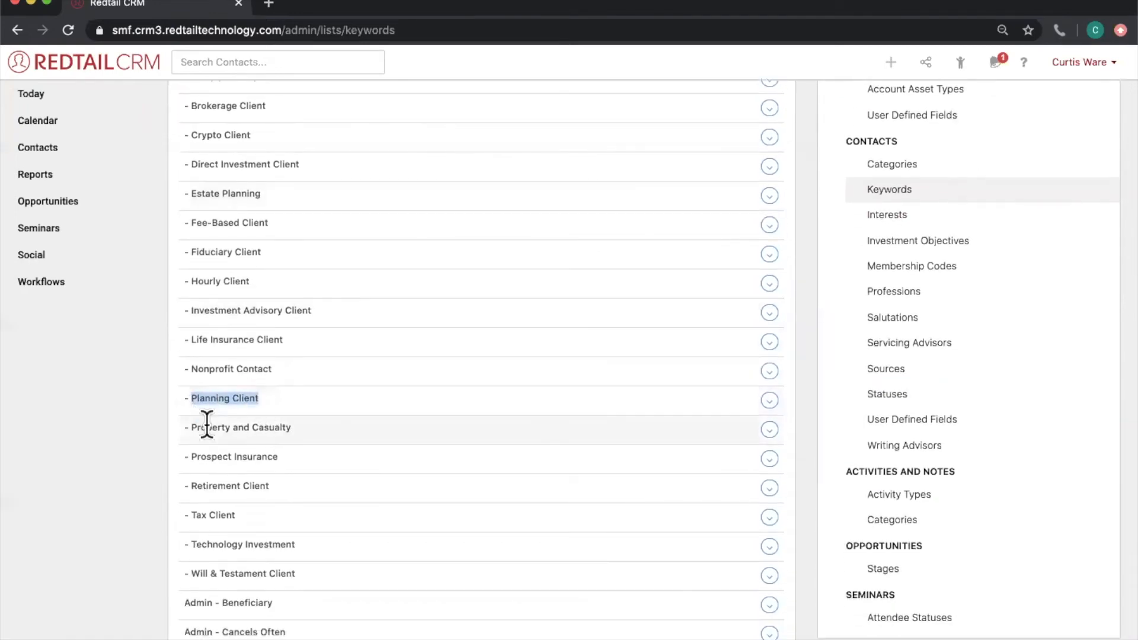
left_click_drag(260, 487, 191, 514)
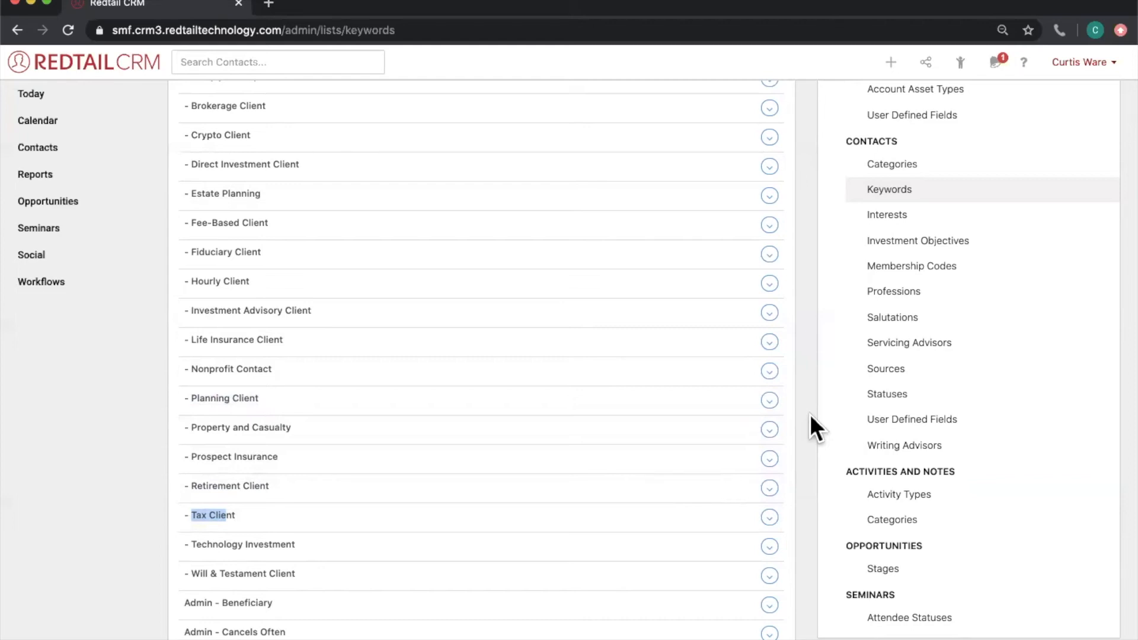
scroll(810, 414, "up", 3)
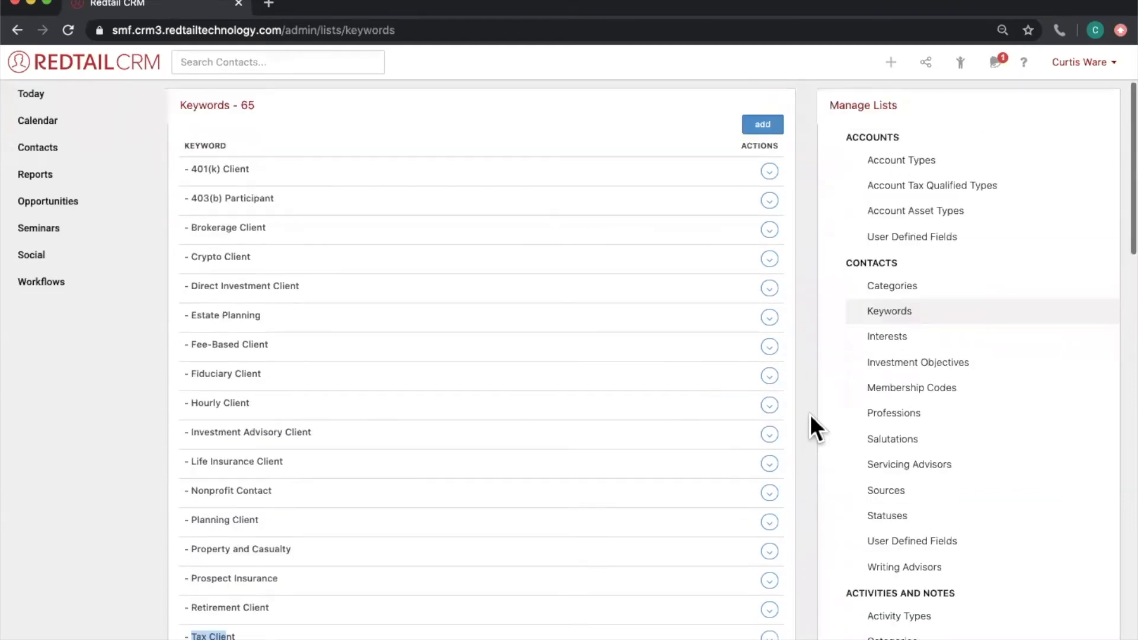
Return to the most recent contact's record and review the keywords and tag groups assigned to it
left_click(961, 63)
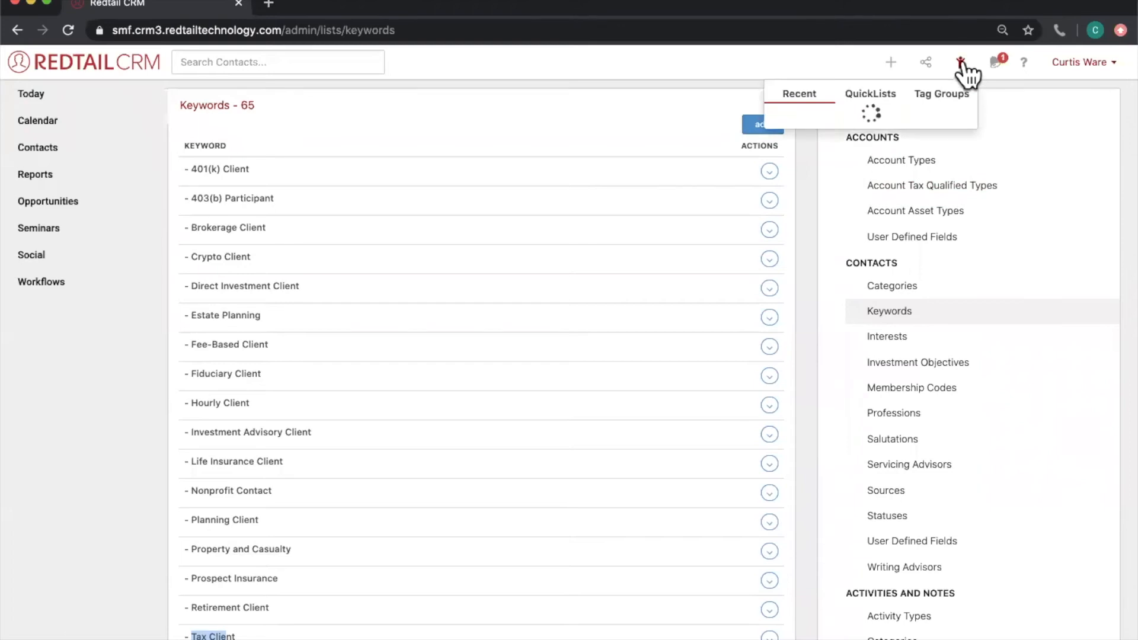
left_click(848, 155)
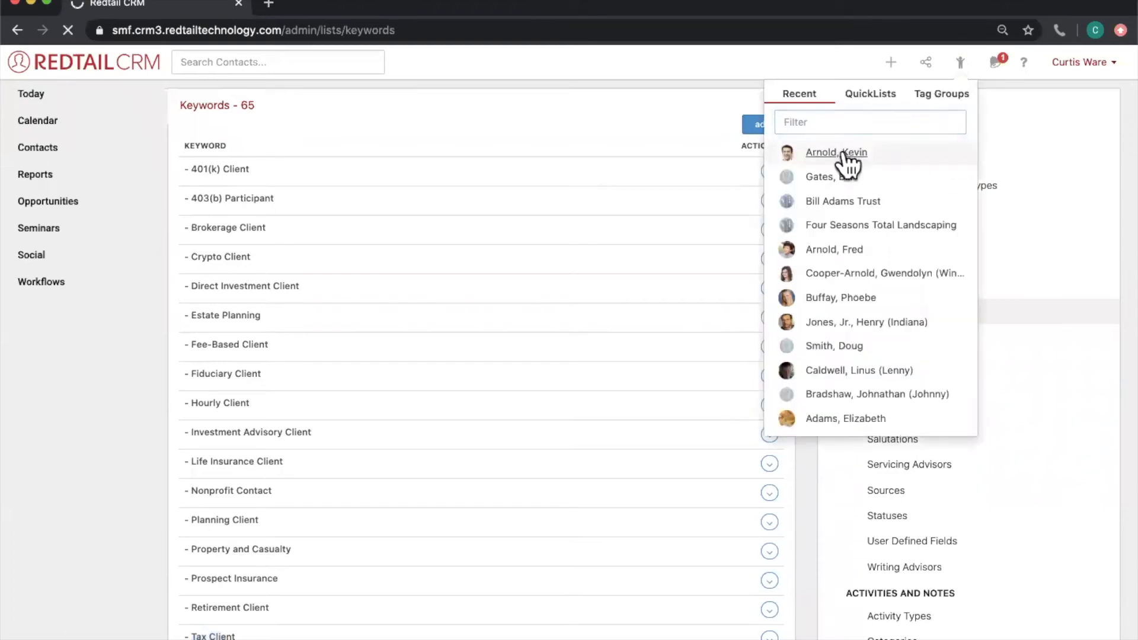
scroll(732, 306, "down", 2)
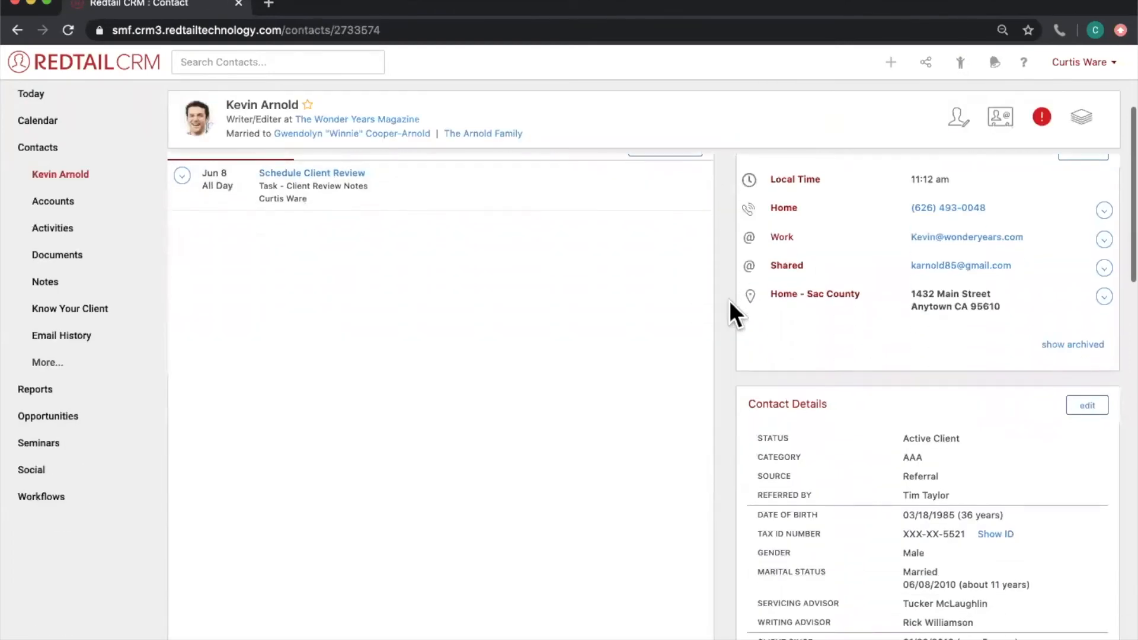
scroll(747, 315, "down", 4)
scroll(759, 331, "down", 1)
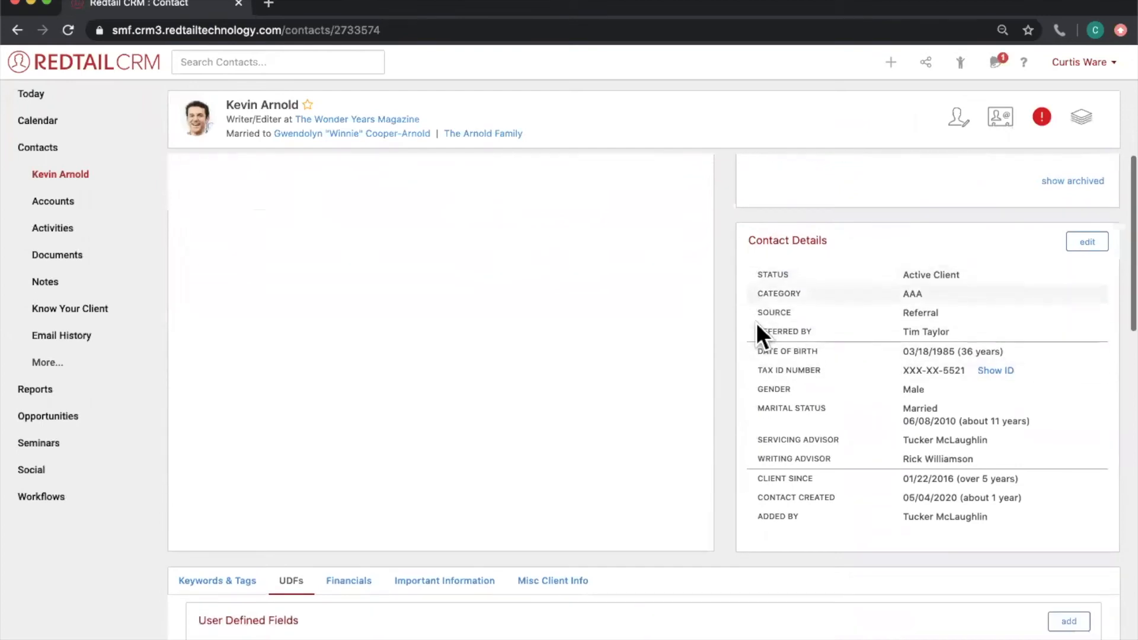
scroll(756, 323, "down", 3)
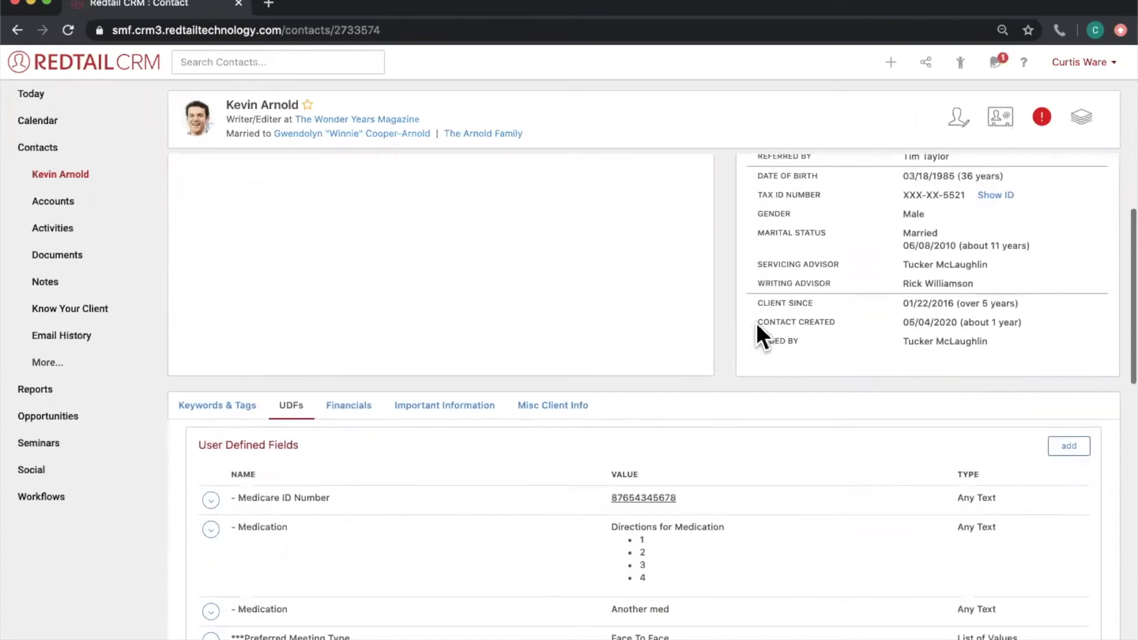
left_click(205, 403)
scroll(648, 403, "down", 2)
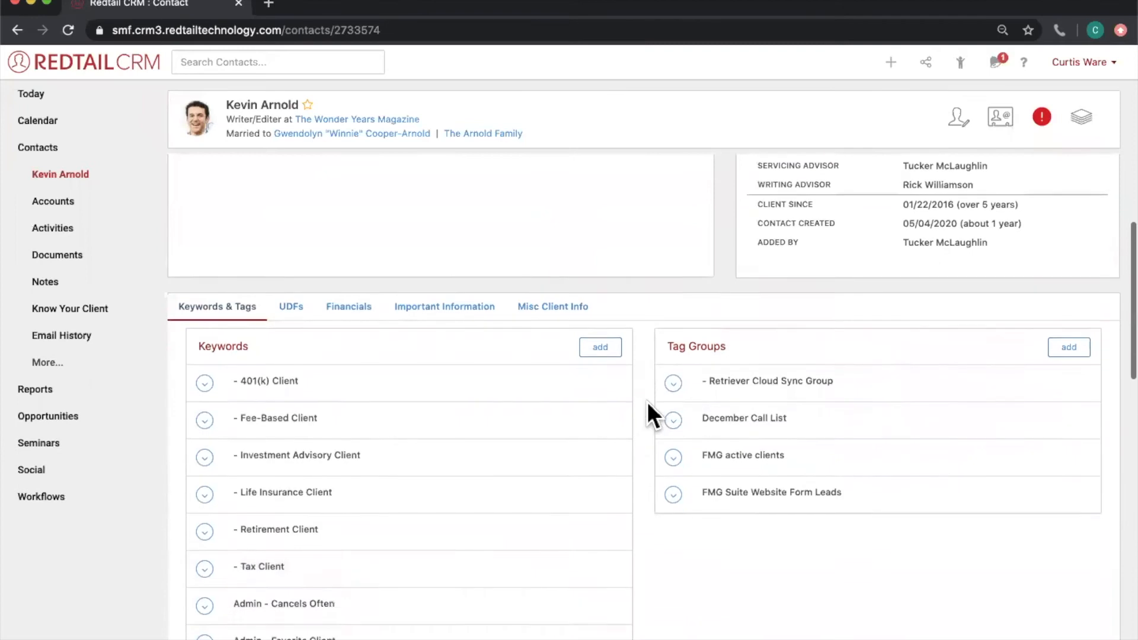
scroll(280, 506, "down", 3)
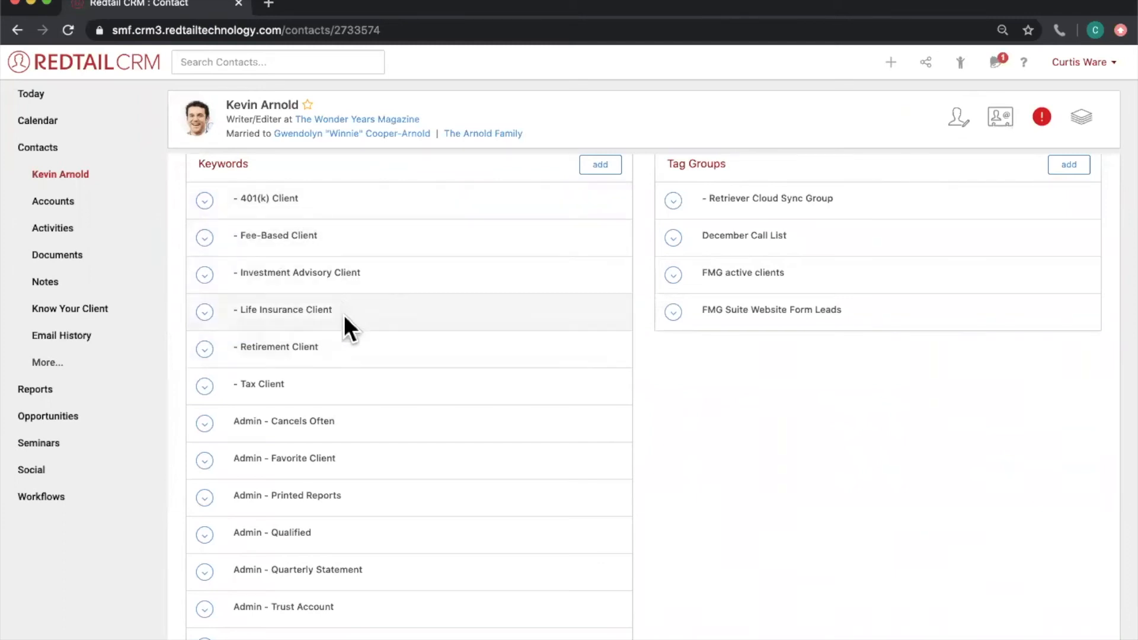
scroll(328, 392, "up", 1)
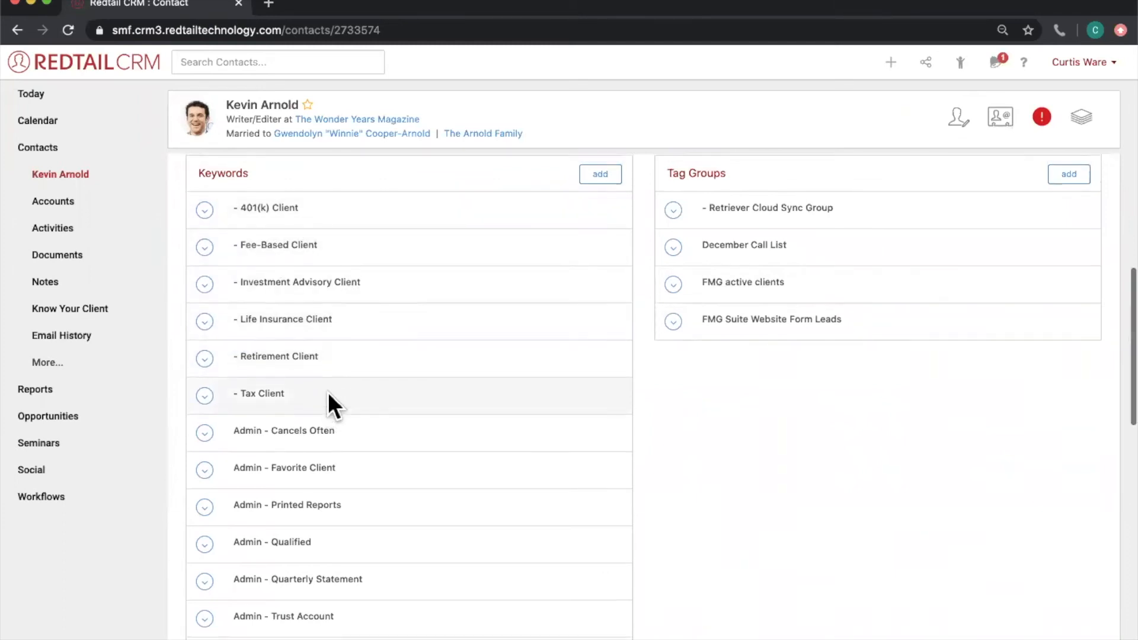
Start adding keywords for this contact and select Planning Client and Event - Baseball
left_click(600, 188)
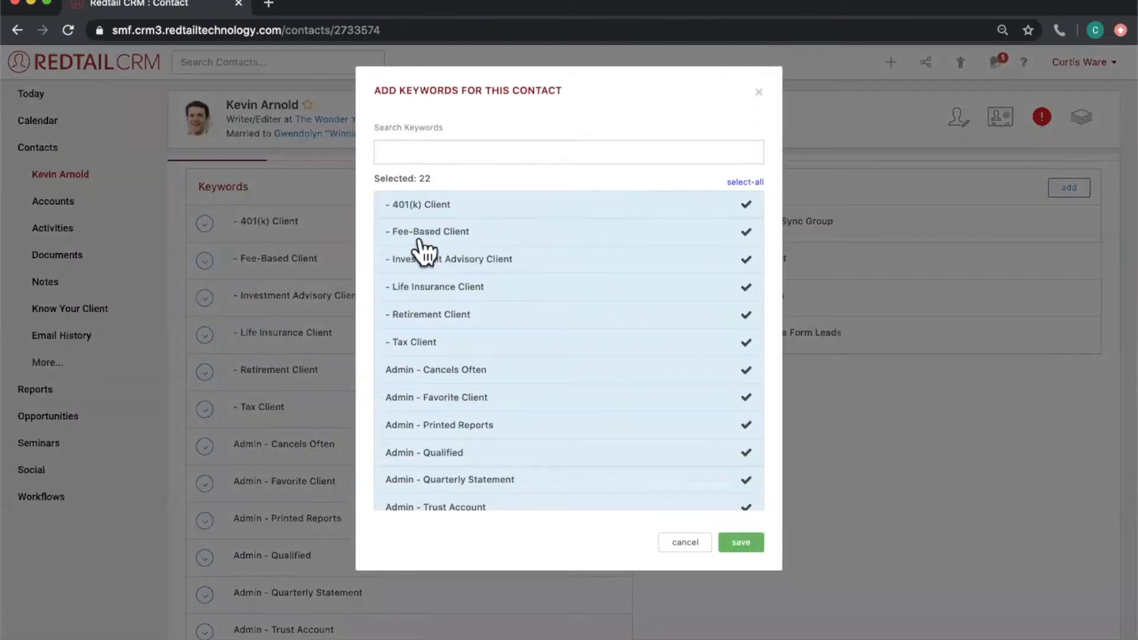
scroll(550, 353, "down", 10)
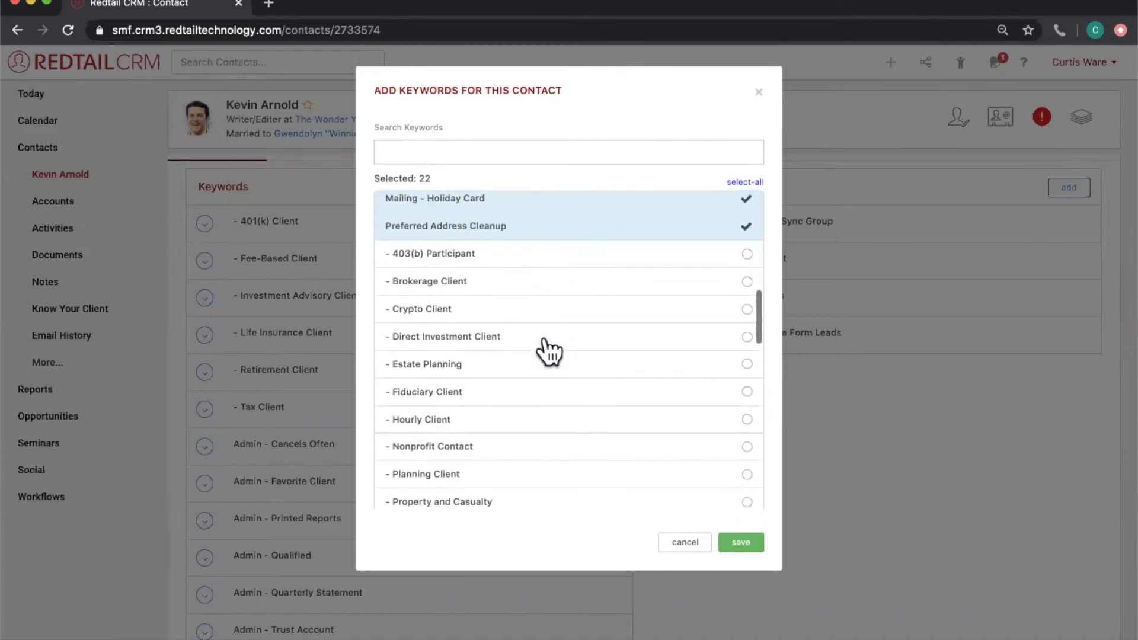
scroll(549, 352, "down", 5)
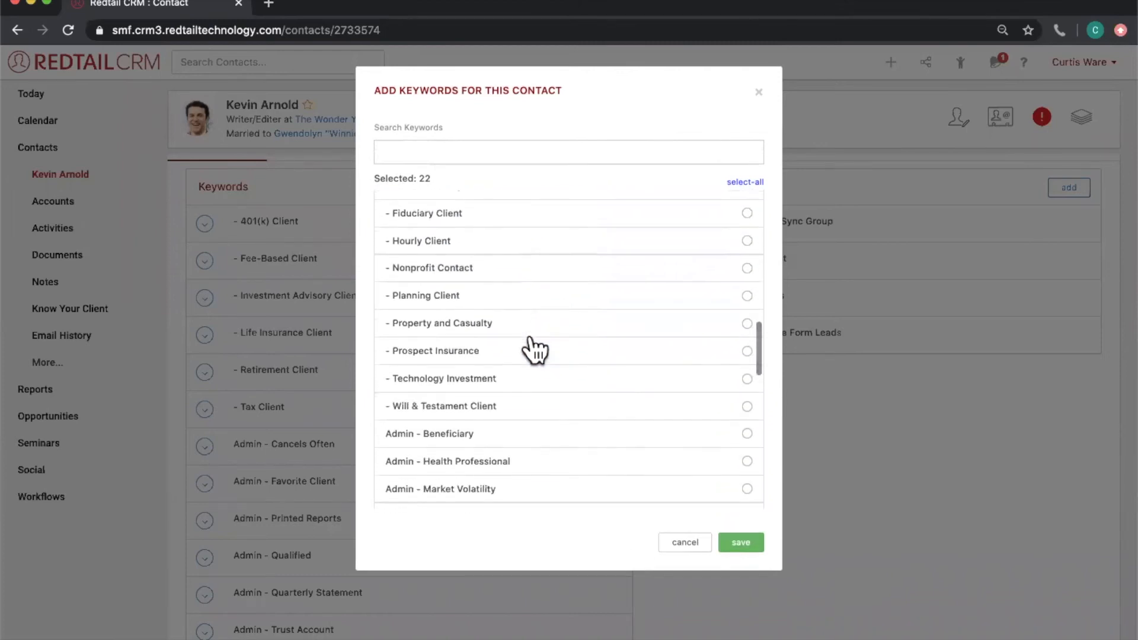
left_click(444, 295)
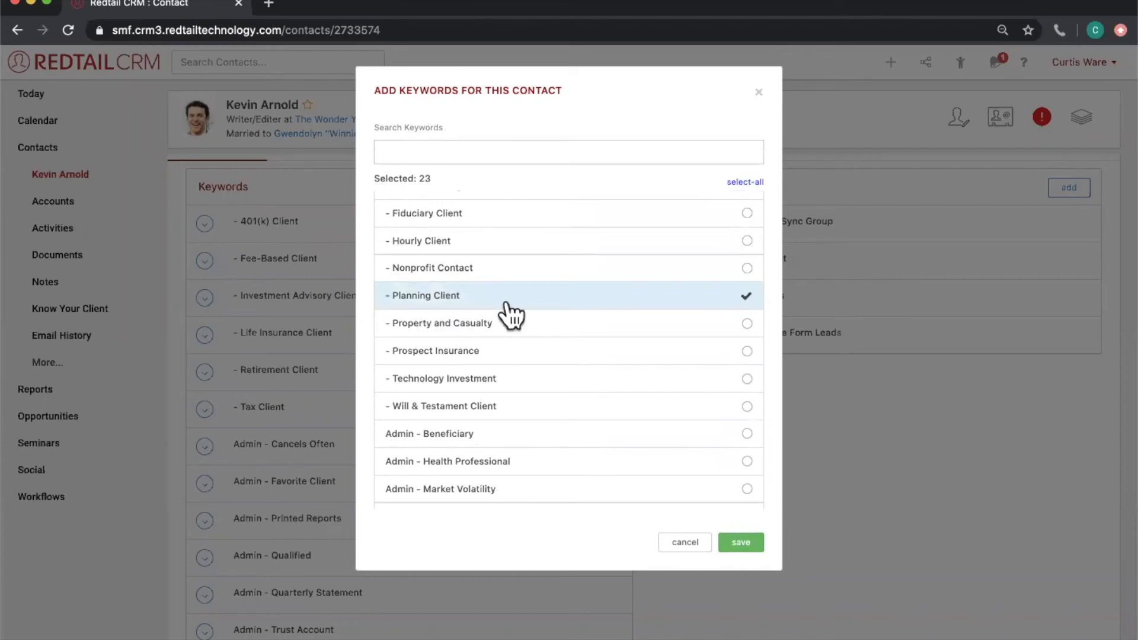
scroll(605, 435, "down", 3)
scroll(605, 437, "down", 7)
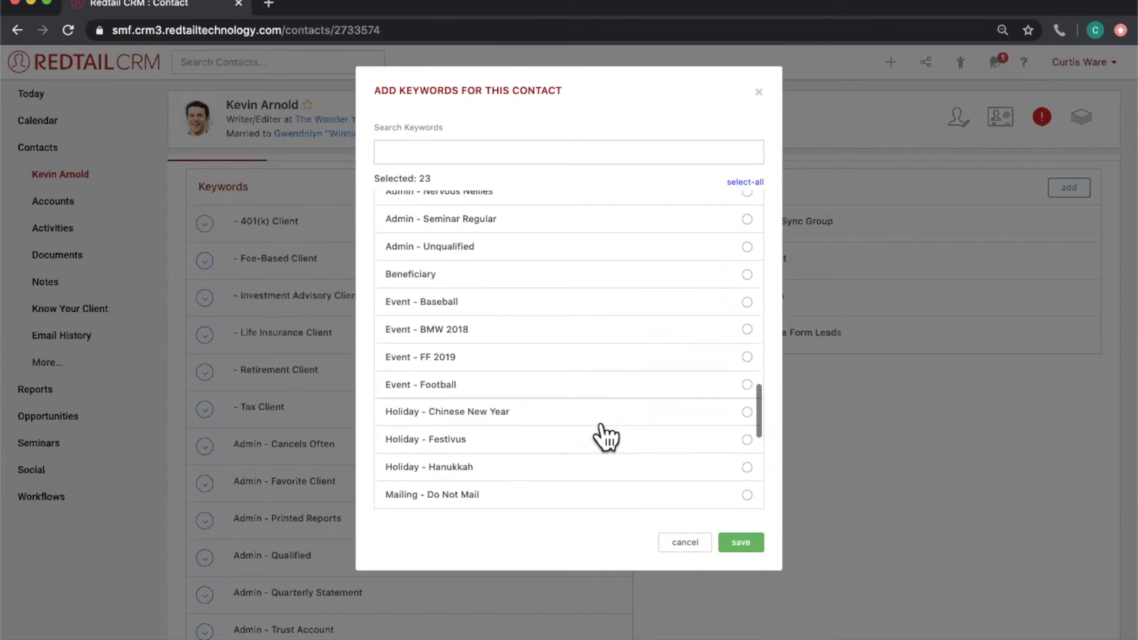
left_click(459, 301)
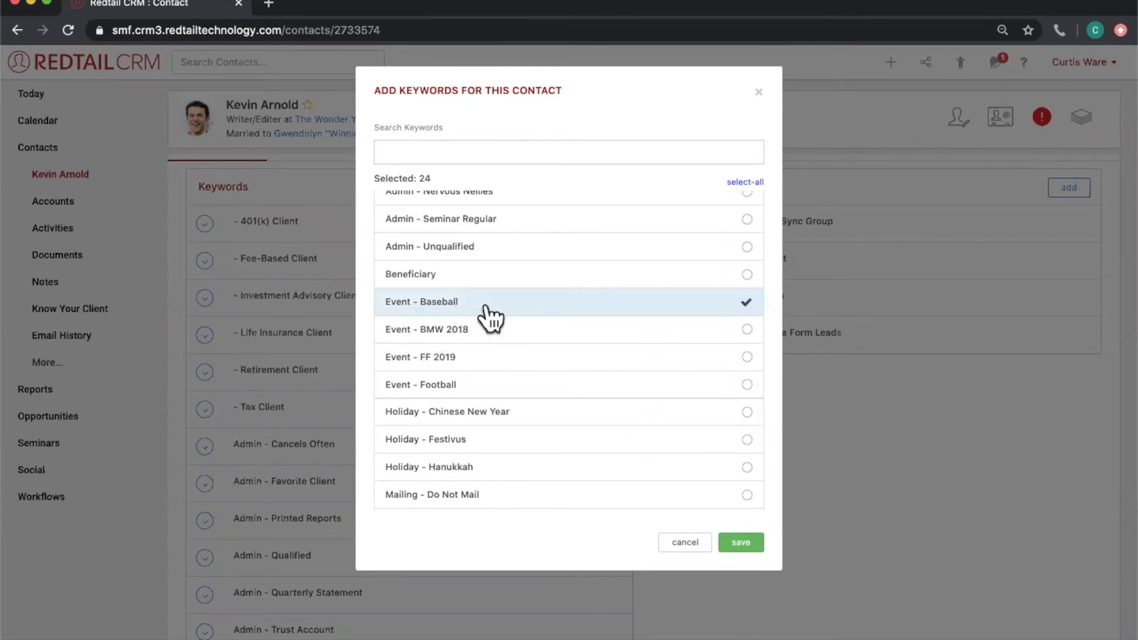
Select the Holiday - Hanukkah and Holiday - Festivus keywords as well and save the contact's keyword selection
scroll(493, 318, "down", 2)
scroll(493, 318, "down", 3)
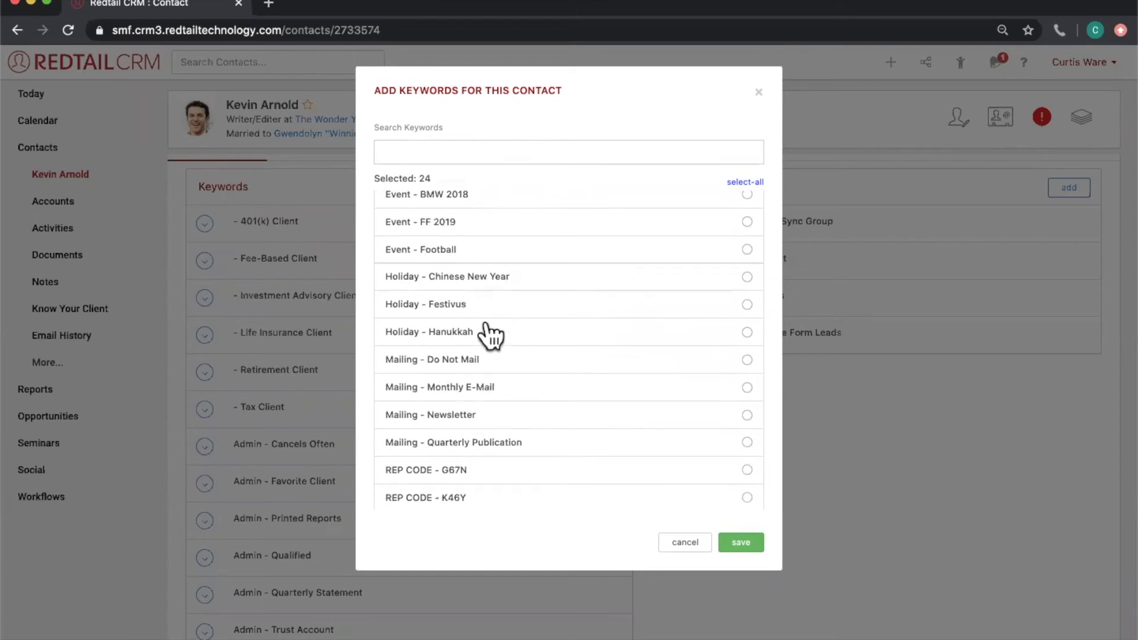
left_click(484, 334)
left_click(482, 307)
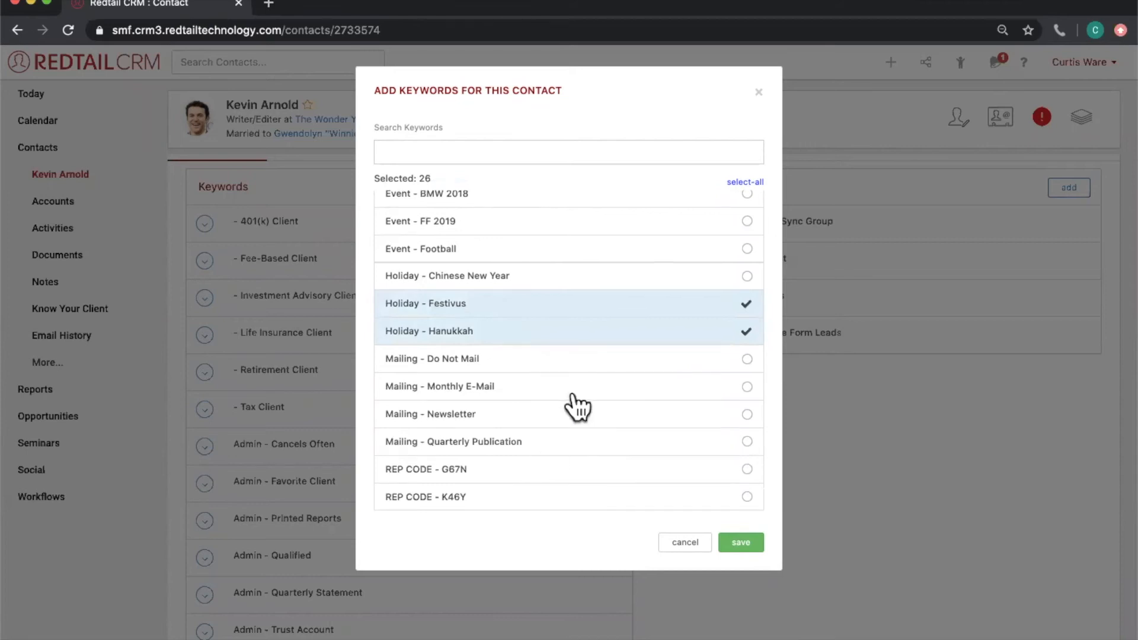
scroll(569, 398, "down", 3)
scroll(549, 391, "down", 3)
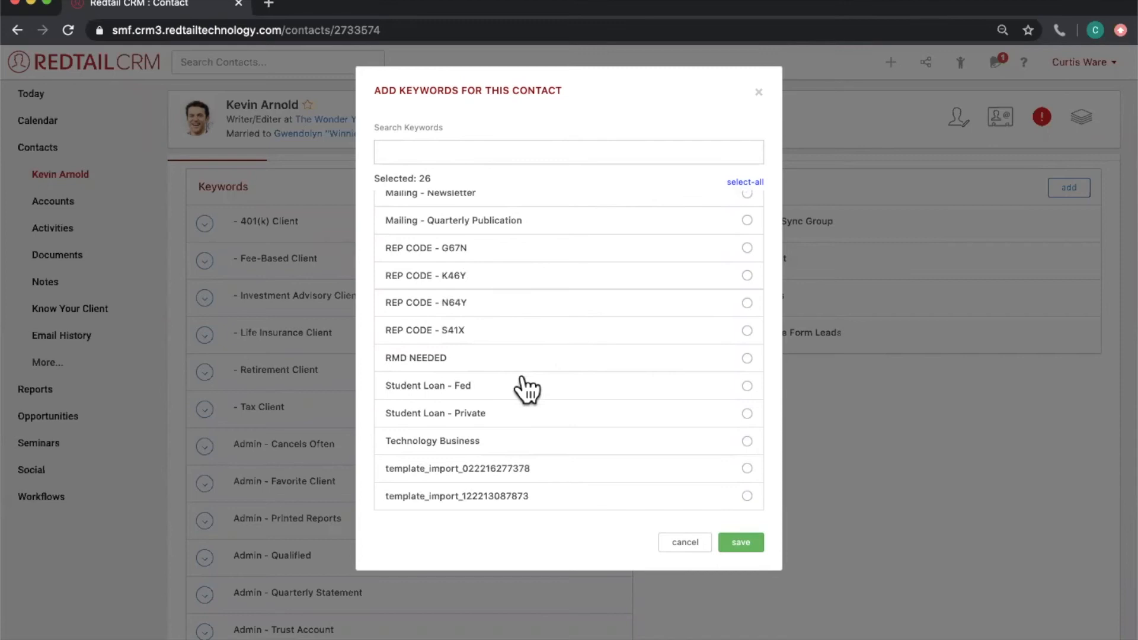
scroll(530, 386, "up", 10)
left_click(743, 544)
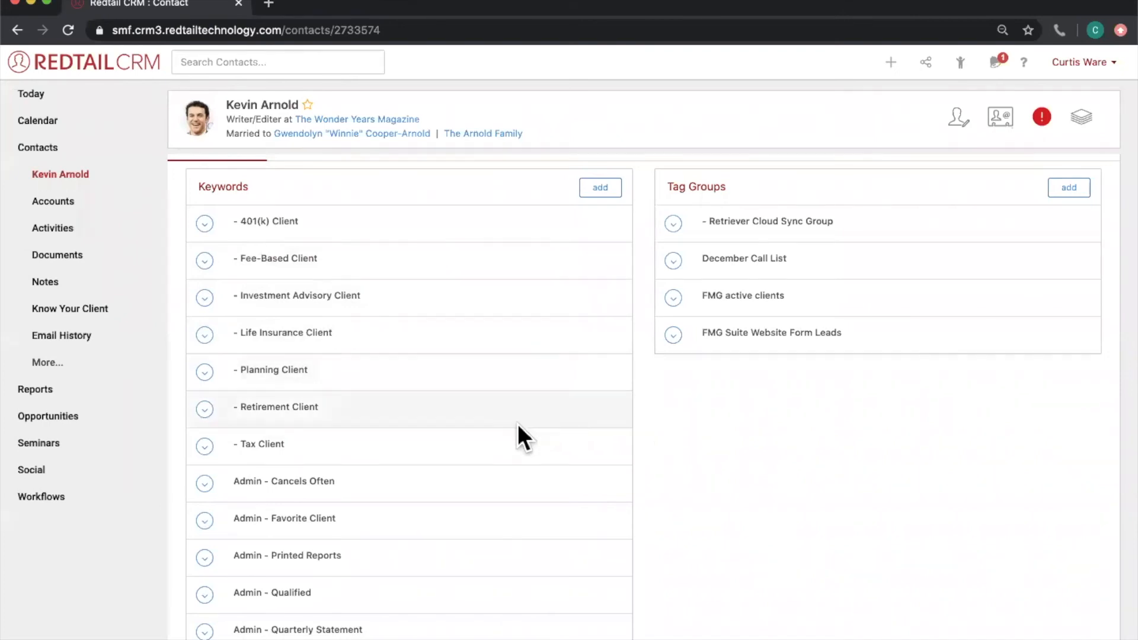
Open the advanced contact search and examine the fields available for the Contact criterion type
scroll(516, 426, "up", 5)
scroll(515, 425, "up", 2)
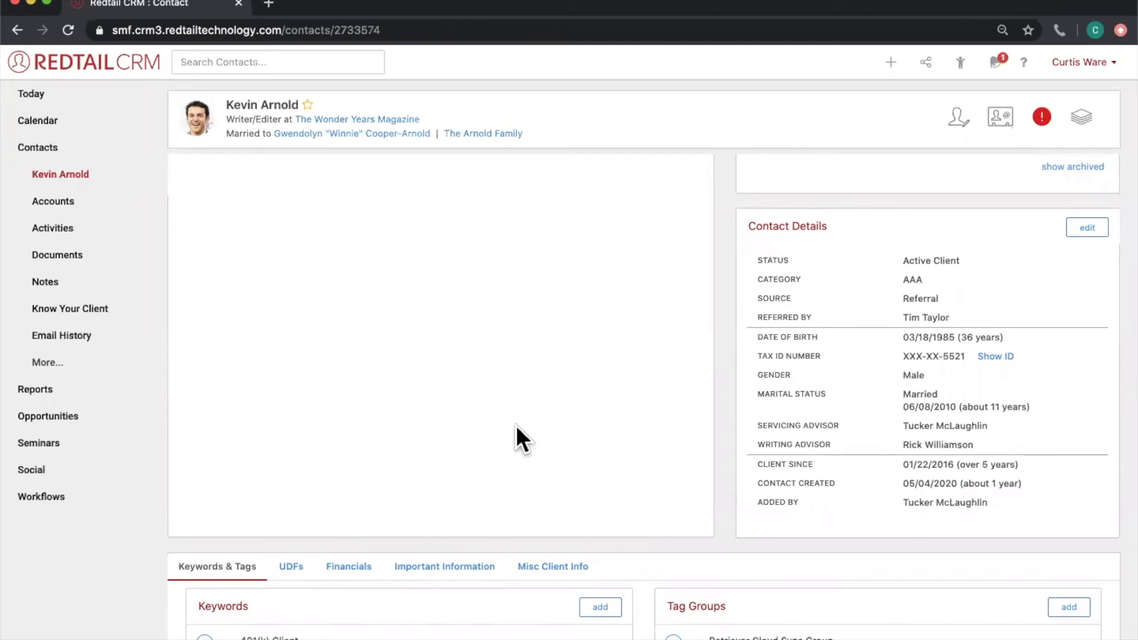
left_click(47, 151)
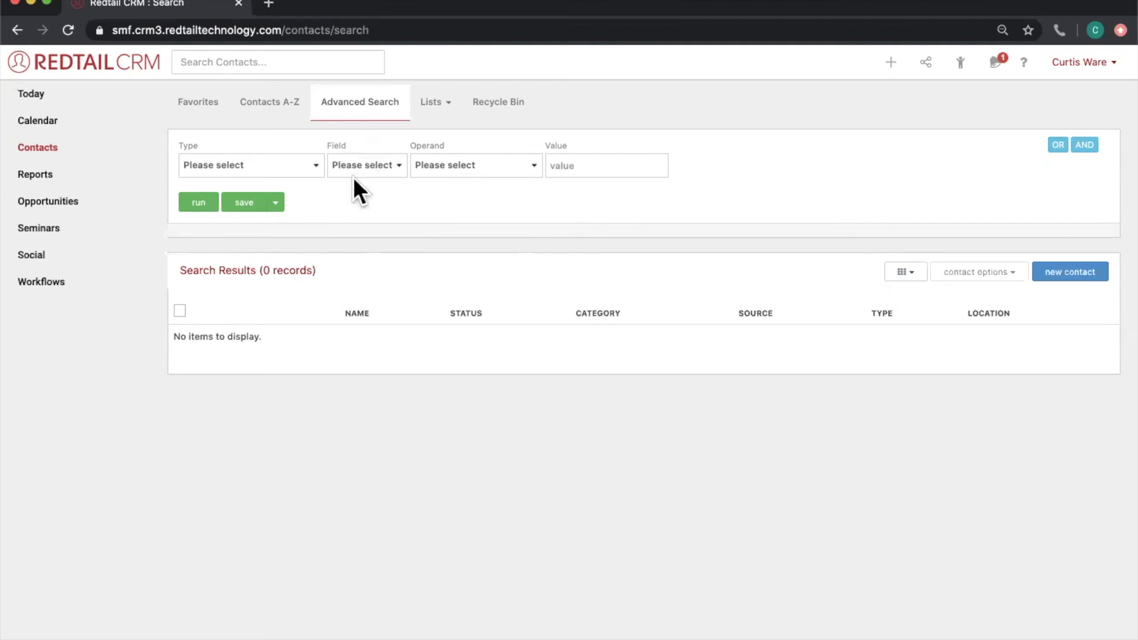
left_click(224, 168)
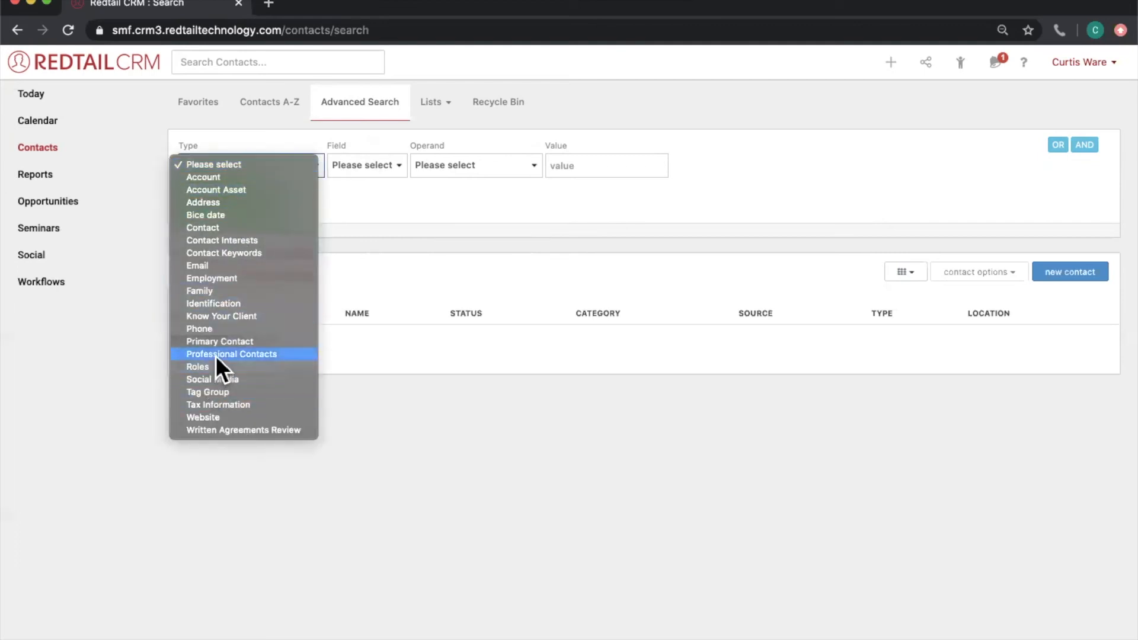
left_click(206, 229)
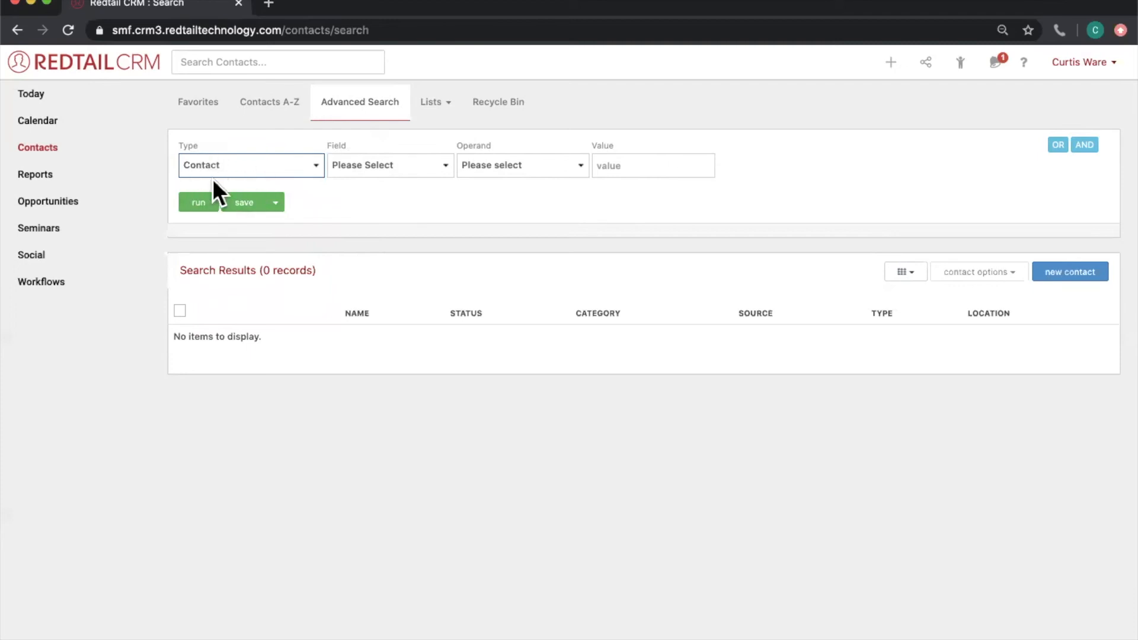
left_click(411, 169)
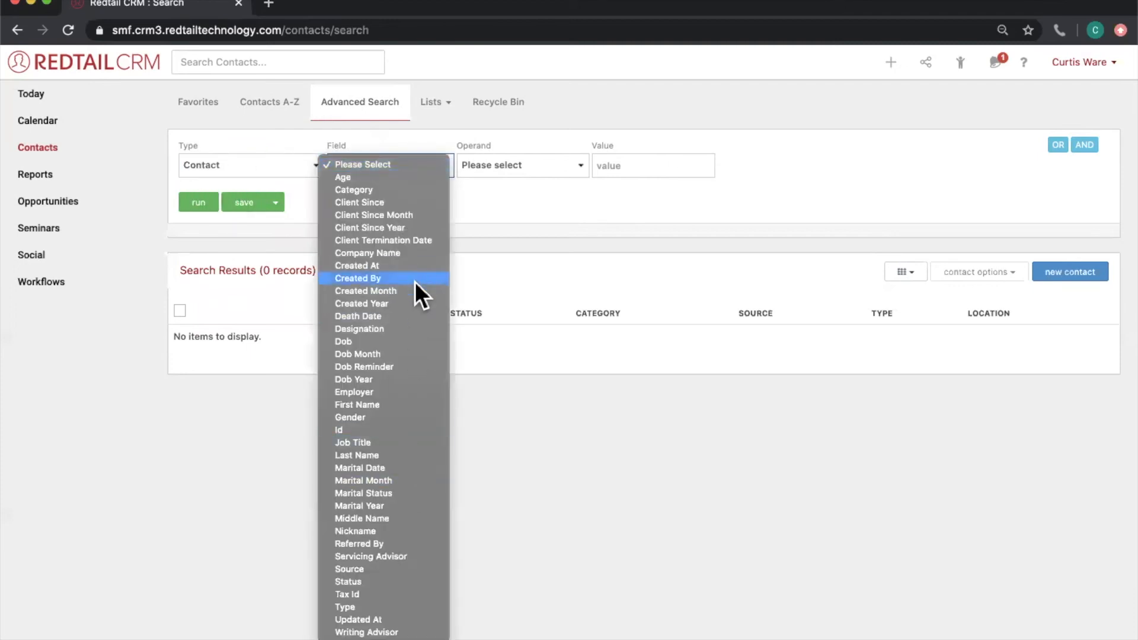
Switch the search criterion type to Account and examine the fields it offers
left_click(235, 162)
left_click(235, 162)
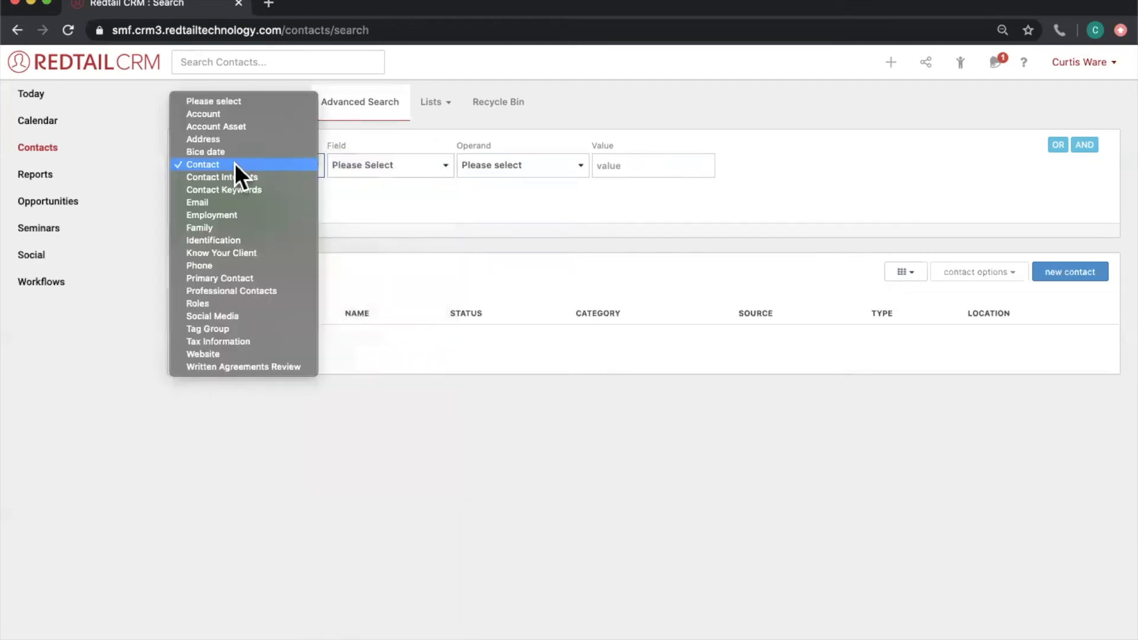
left_click(235, 114)
left_click(372, 165)
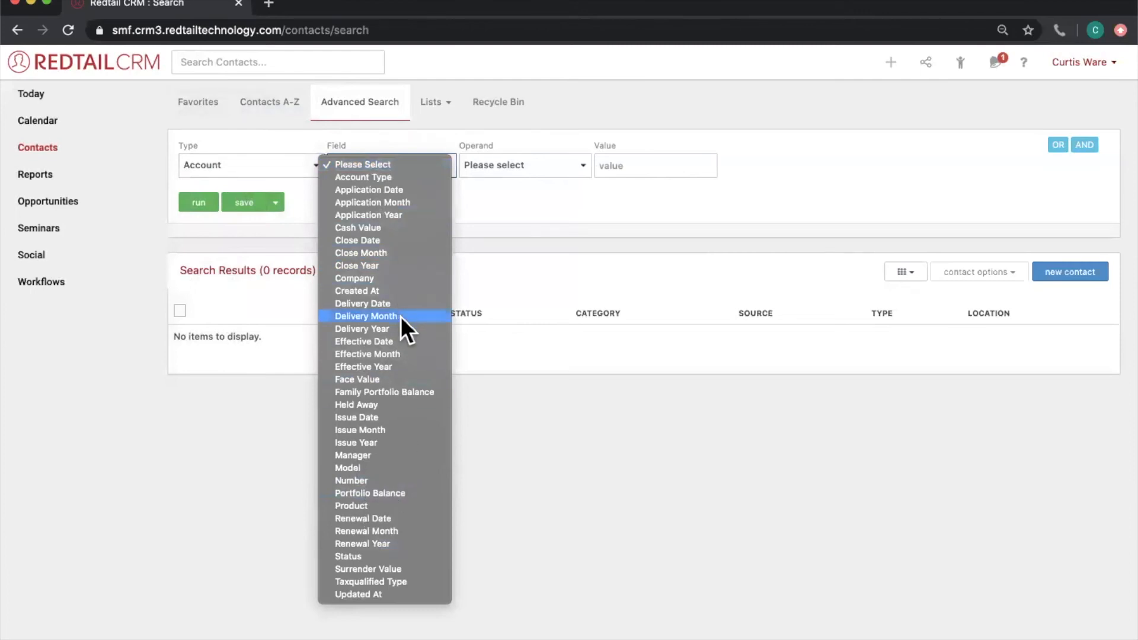
left_click(277, 168)
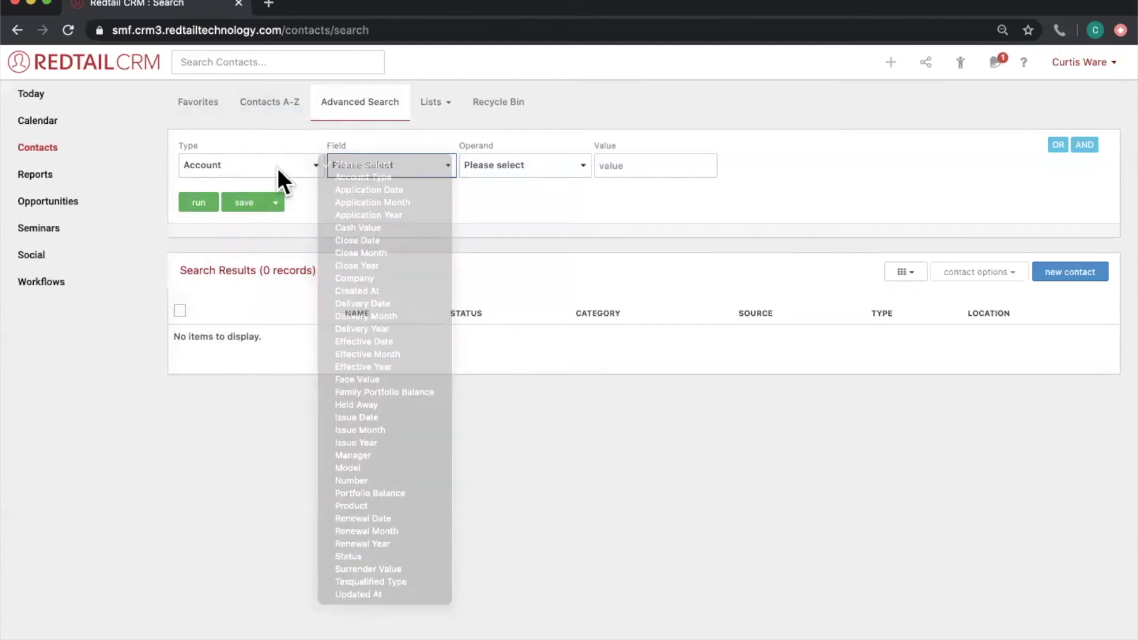
Set the search criterion to Contact, Status, Equal To, Active Client and run the search
left_click(278, 168)
left_click(269, 215)
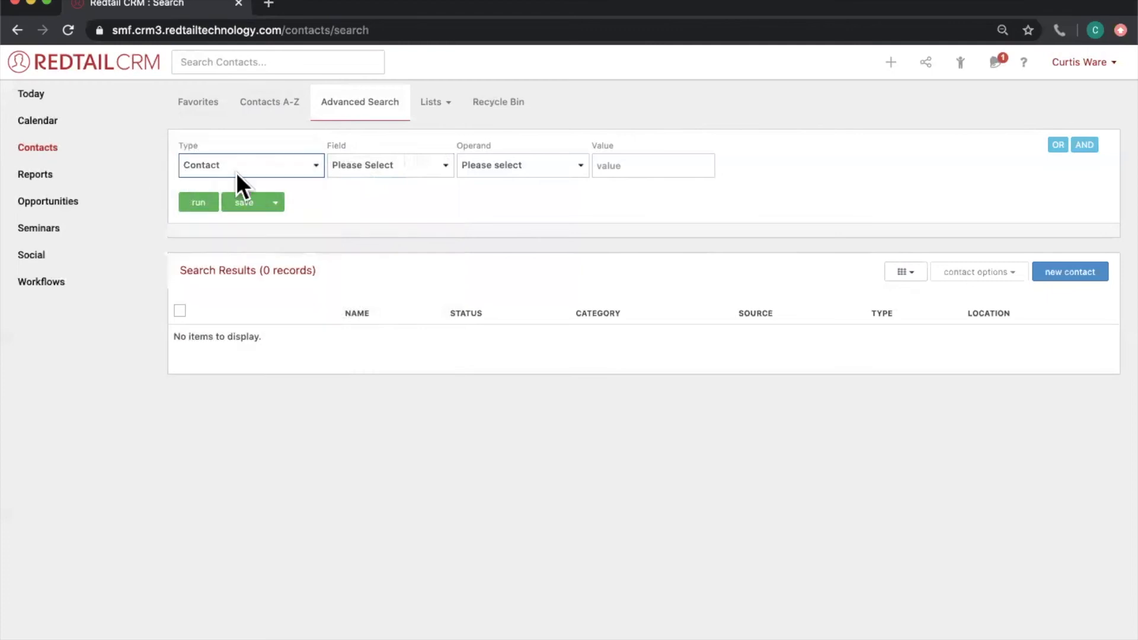
left_click(394, 166)
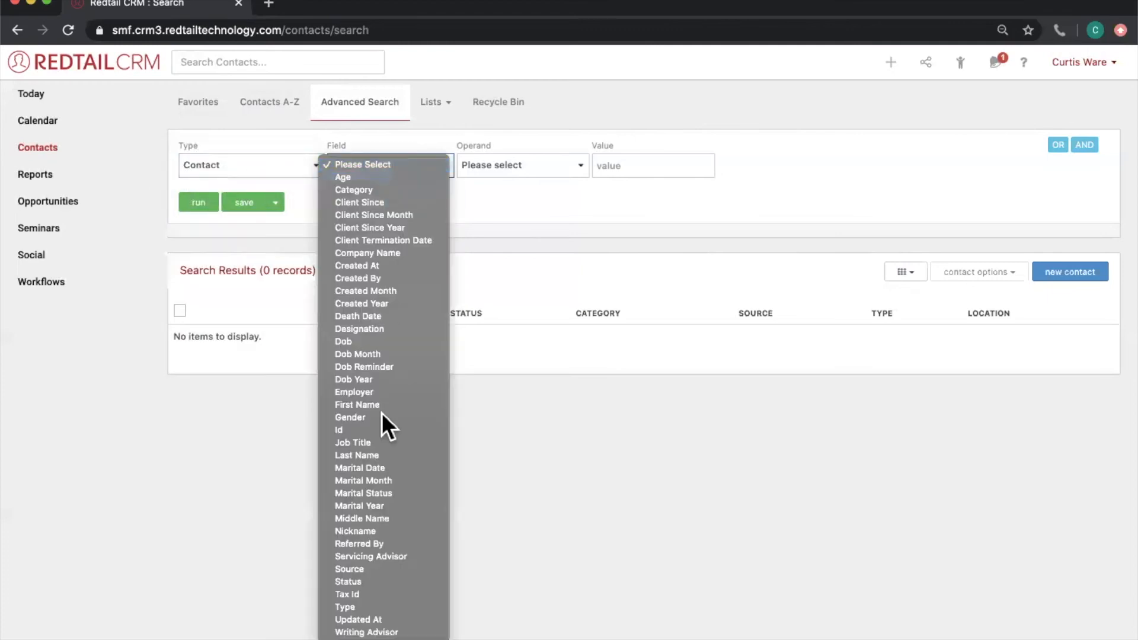
left_click(372, 581)
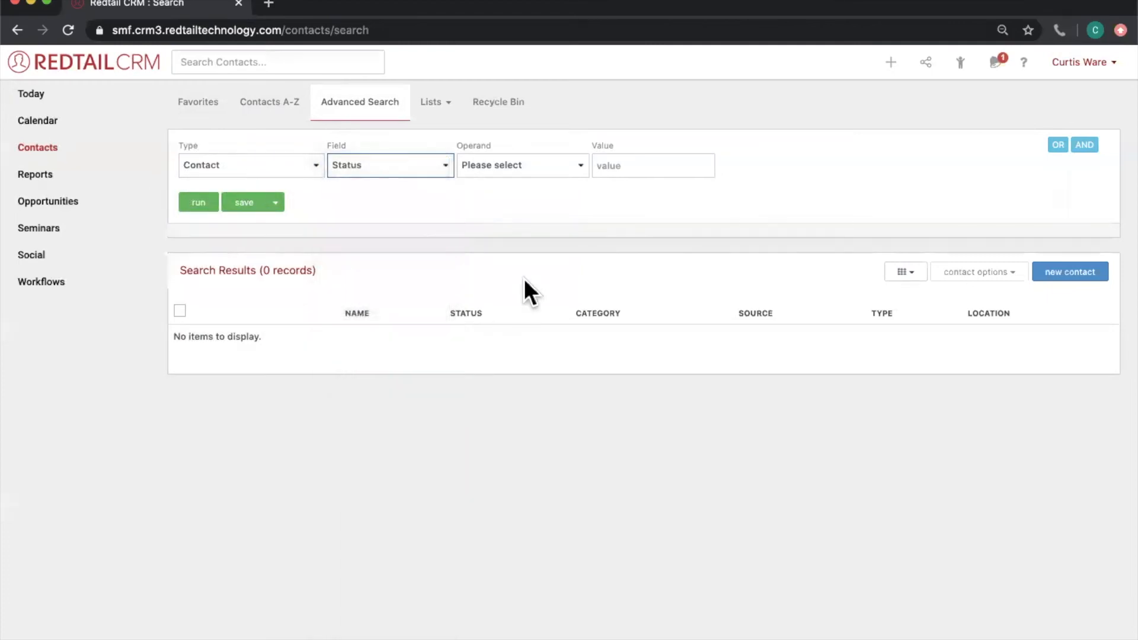
left_click(533, 166)
left_click(532, 188)
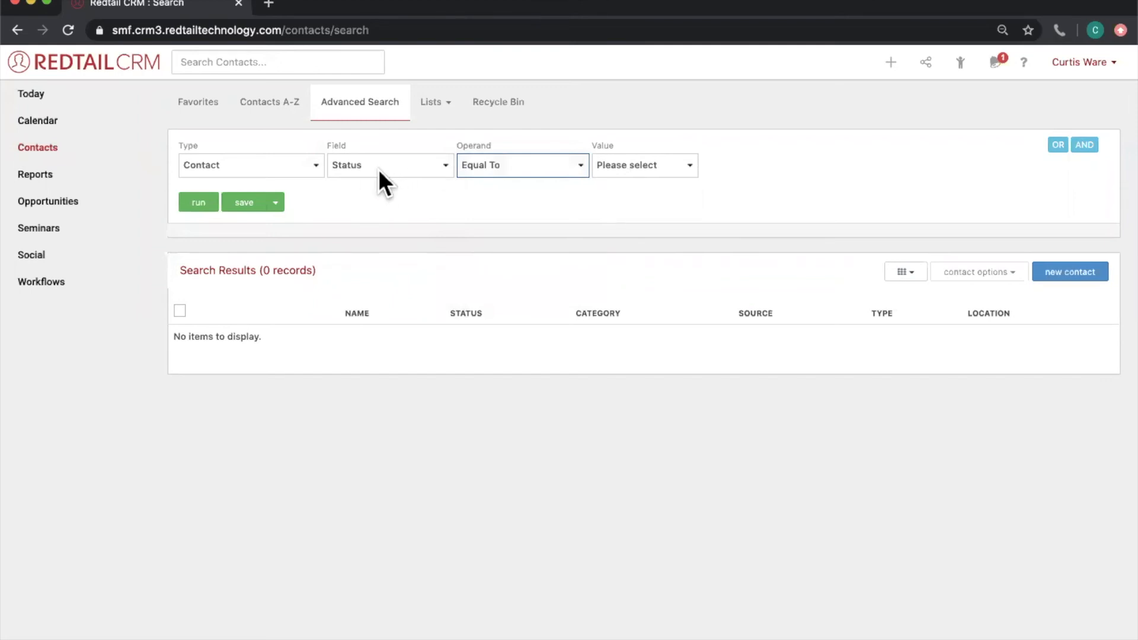
left_click(630, 166)
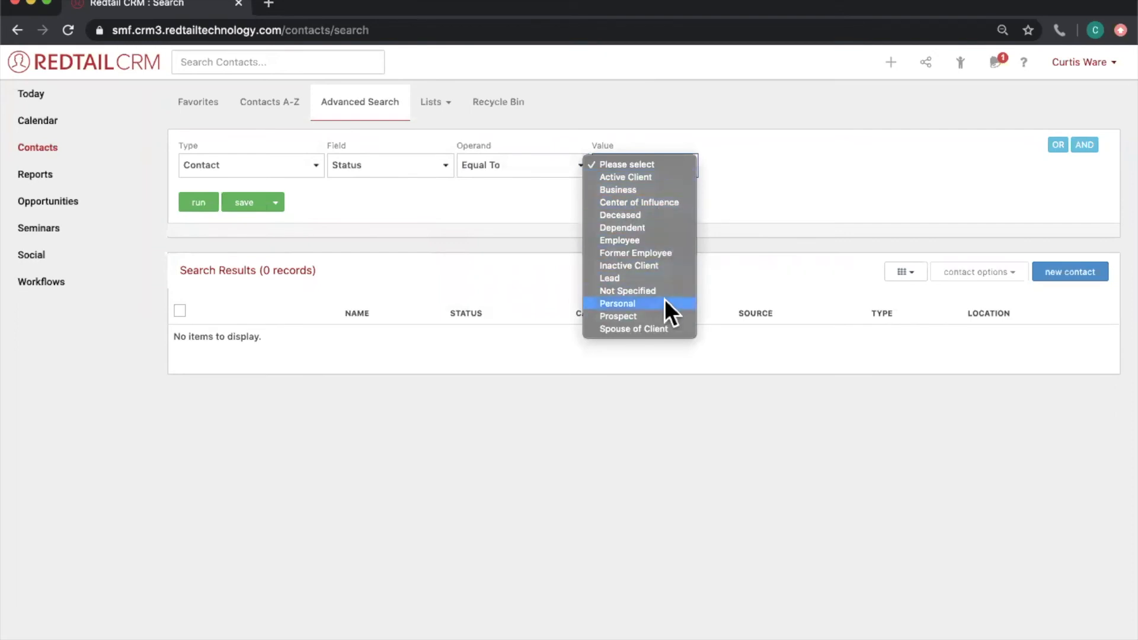
left_click(632, 179)
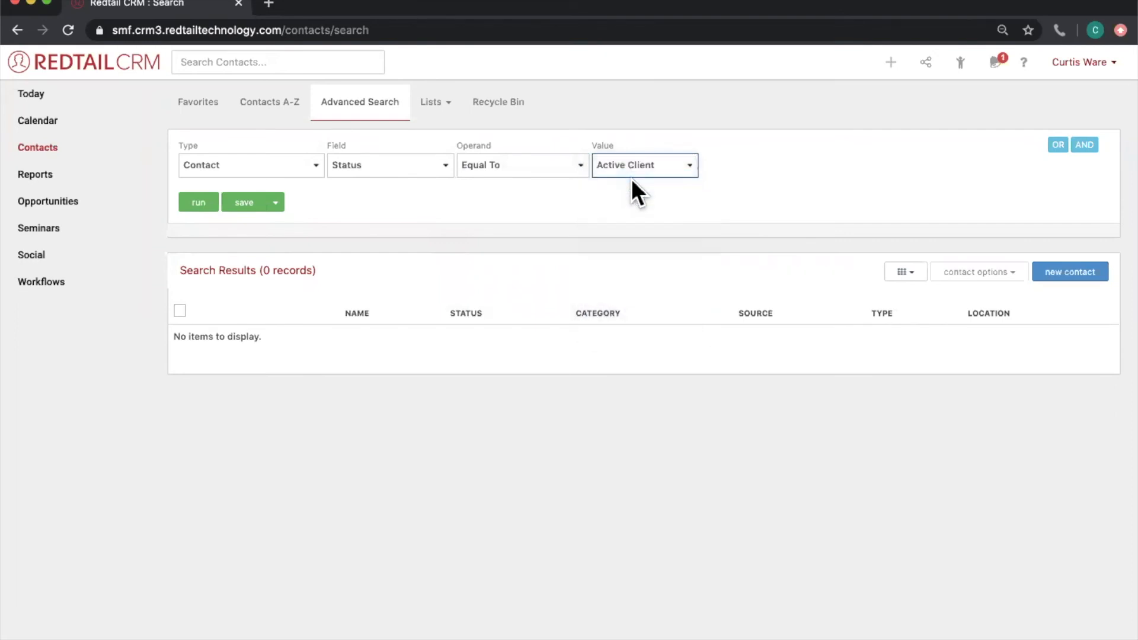
left_click(200, 204)
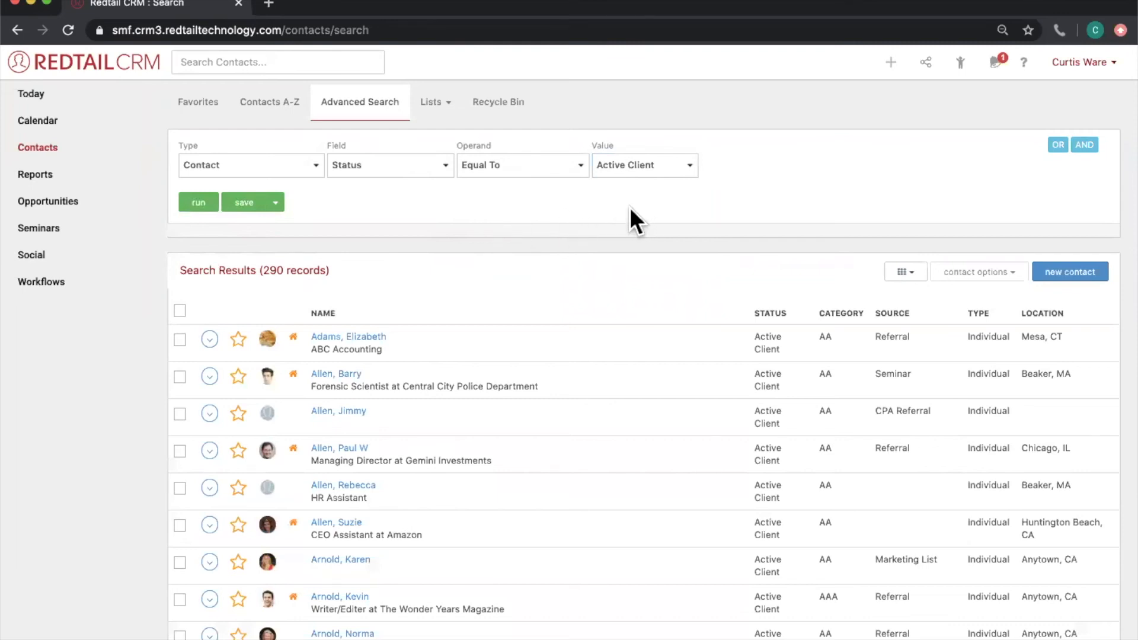
Open the alphabetical contacts list and look over the statuses and categories of the contacts under A
left_click(253, 103)
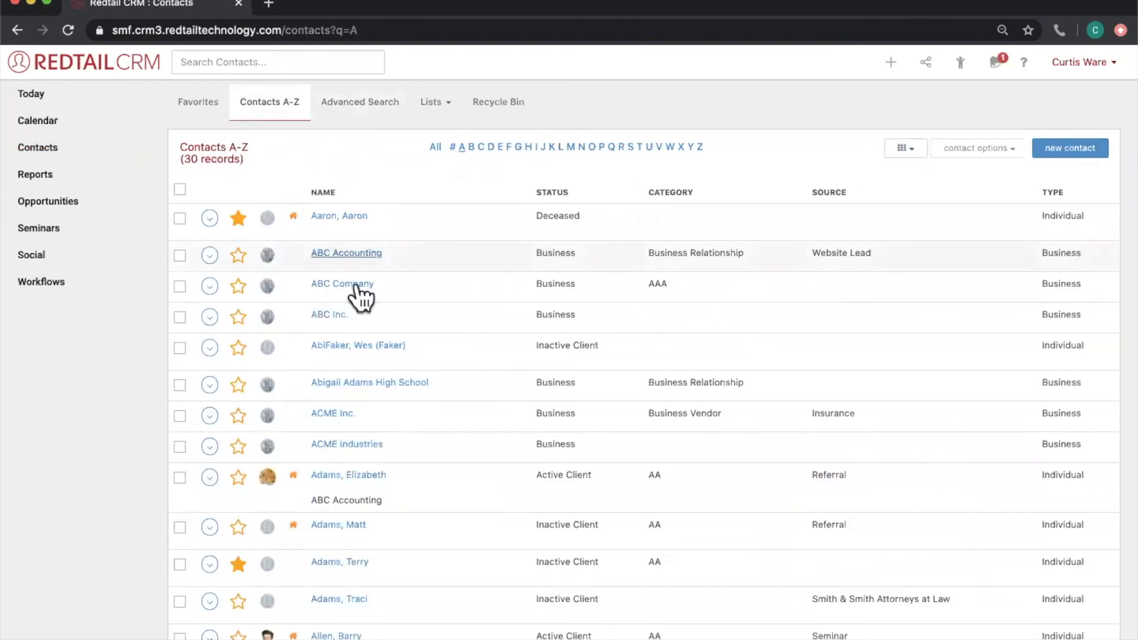
scroll(544, 267, "down", 1)
scroll(543, 266, "up", 1)
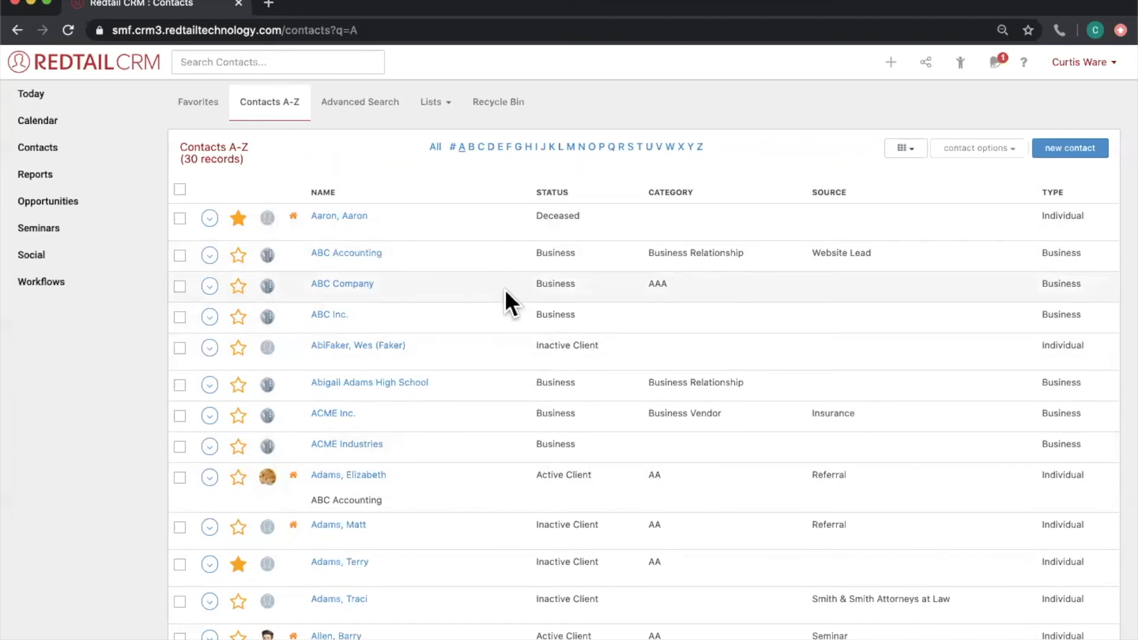
Start a new advanced search with the criterion Contact, Status, Equal To, Active Client
left_click(358, 106)
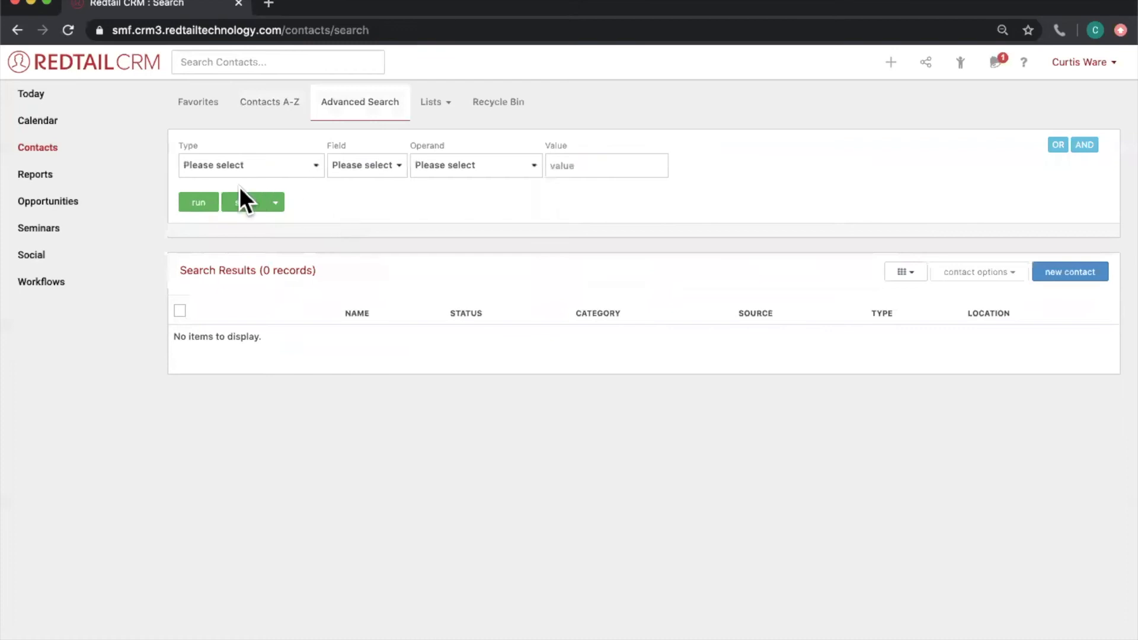
left_click(314, 168)
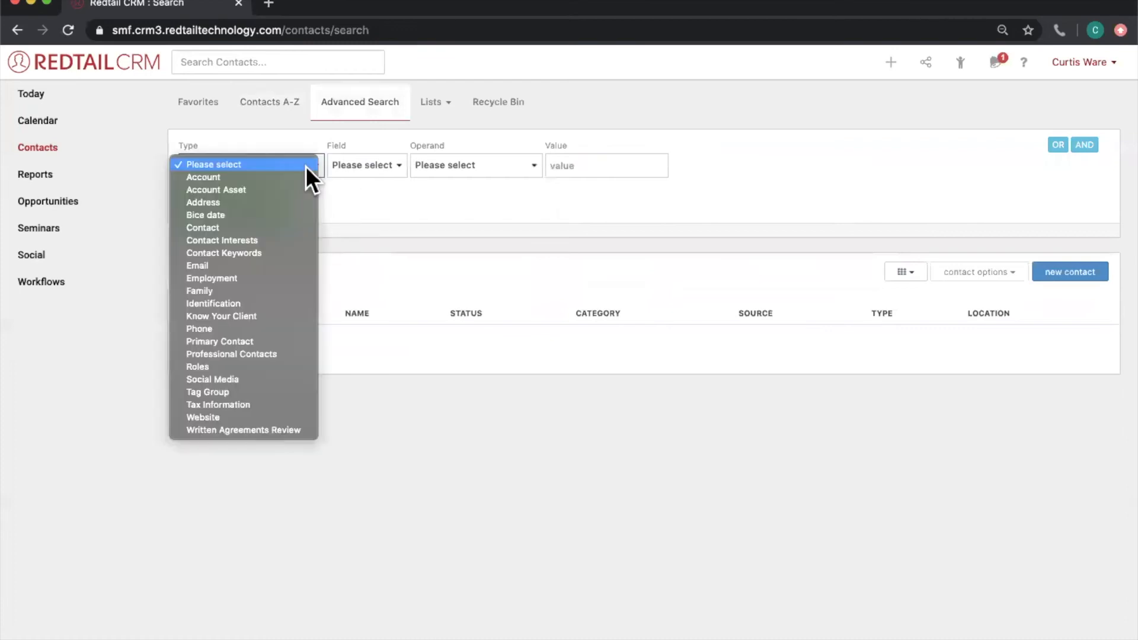
left_click(281, 228)
left_click(382, 167)
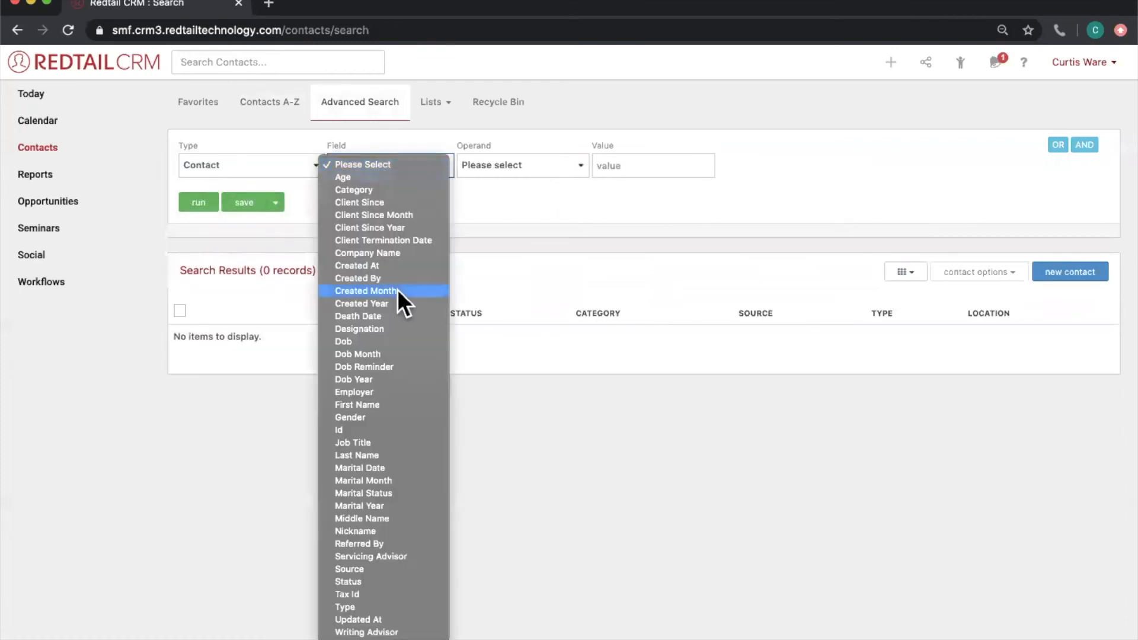
left_click(382, 581)
left_click(532, 166)
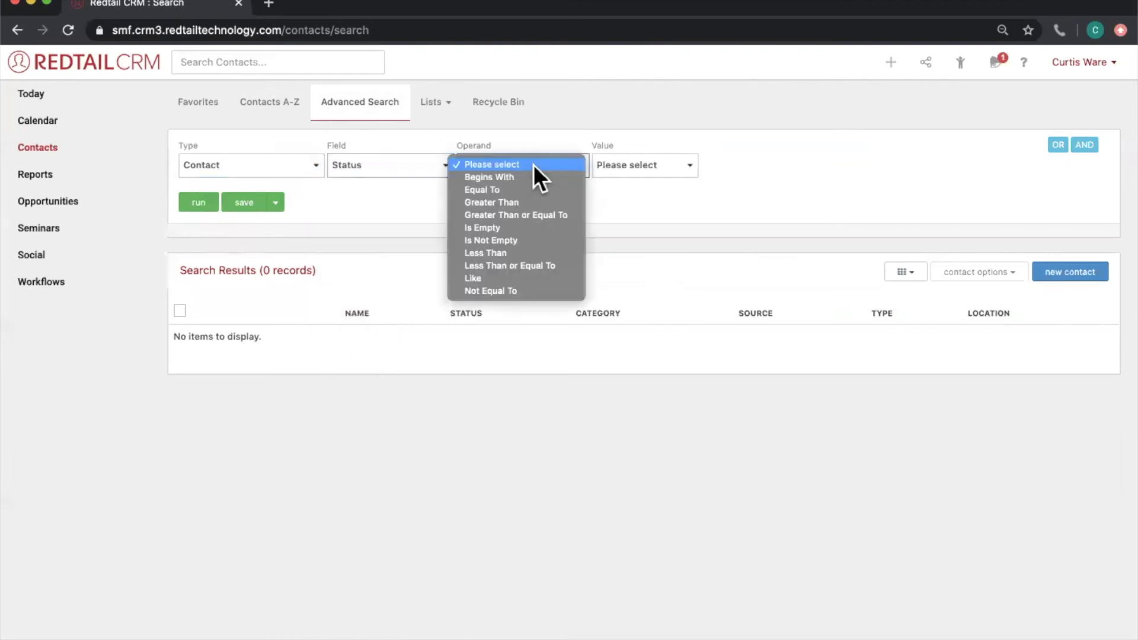
left_click(534, 188)
left_click(641, 173)
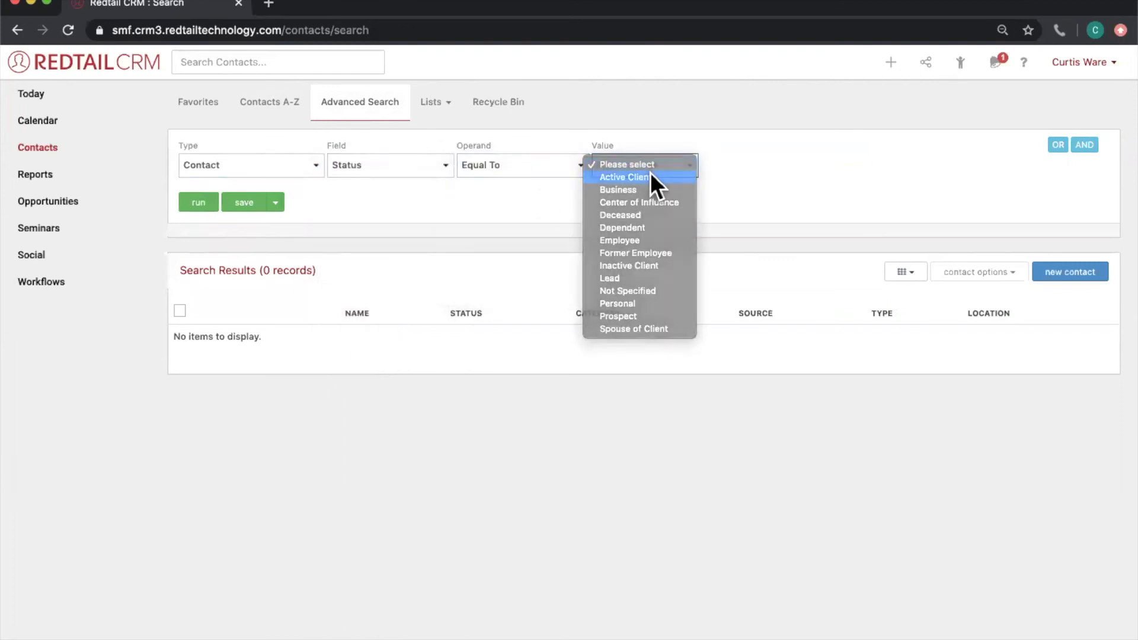
left_click(650, 174)
Run the search and view the form for saving it as a quicklist, then dismiss the form without saving
left_click(188, 201)
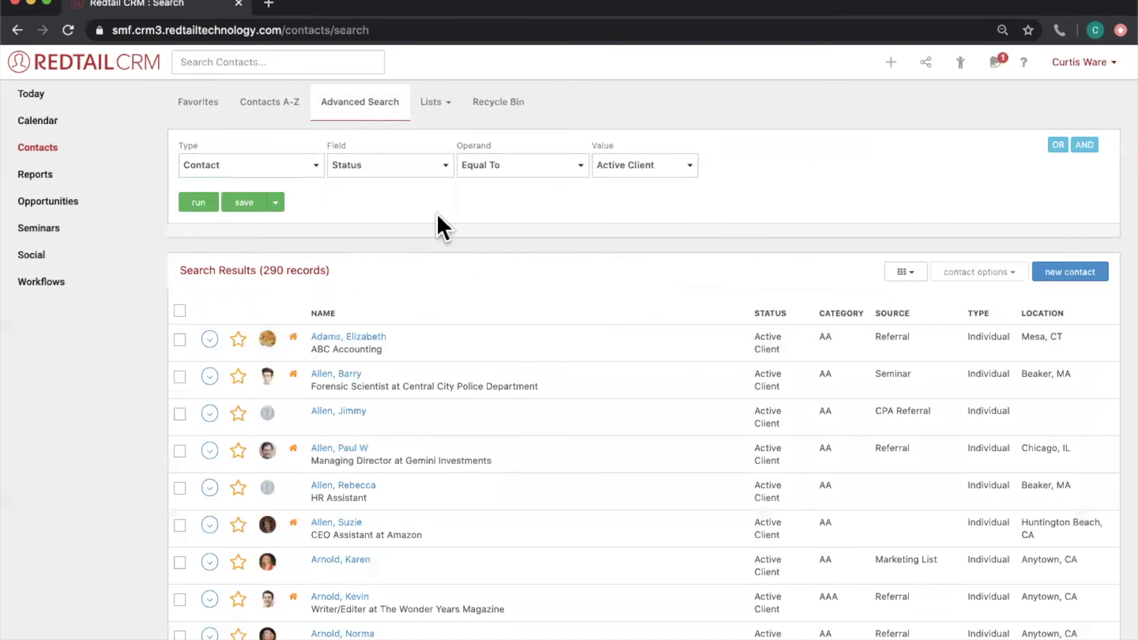
left_click(245, 205)
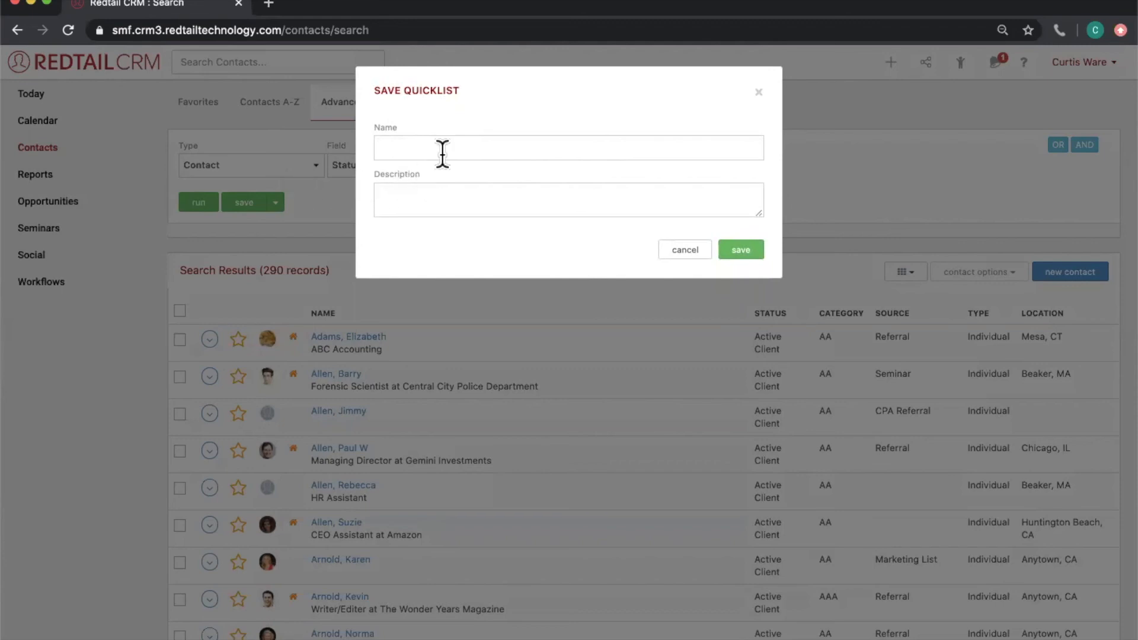
left_click(759, 93)
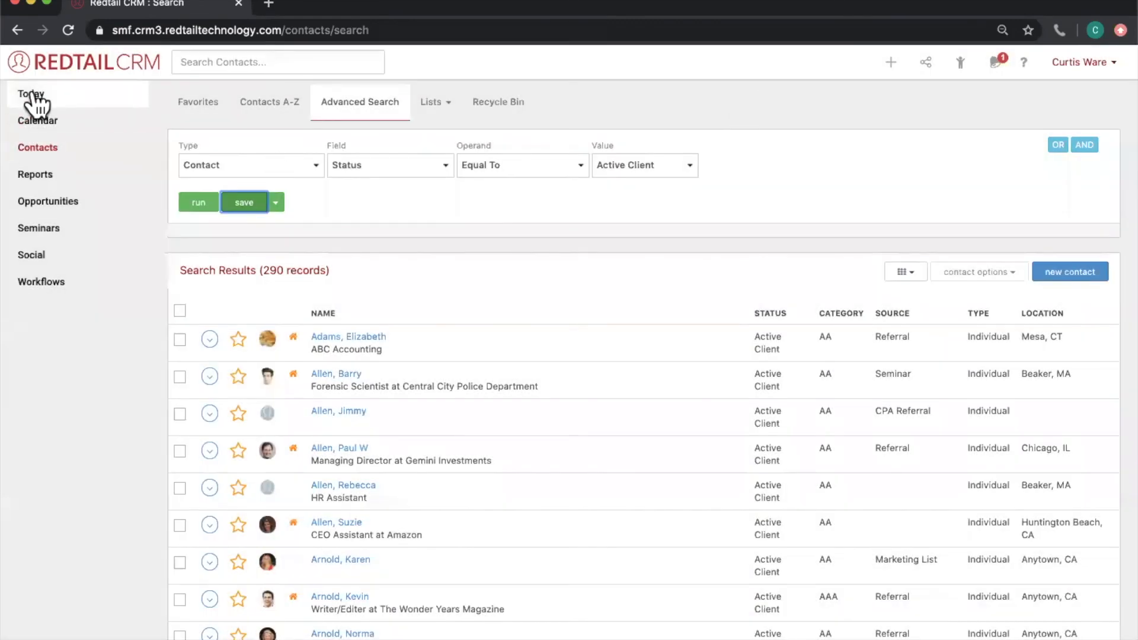
Go to the Today dashboard and open the saved Active Clients quicklist
left_click(33, 96)
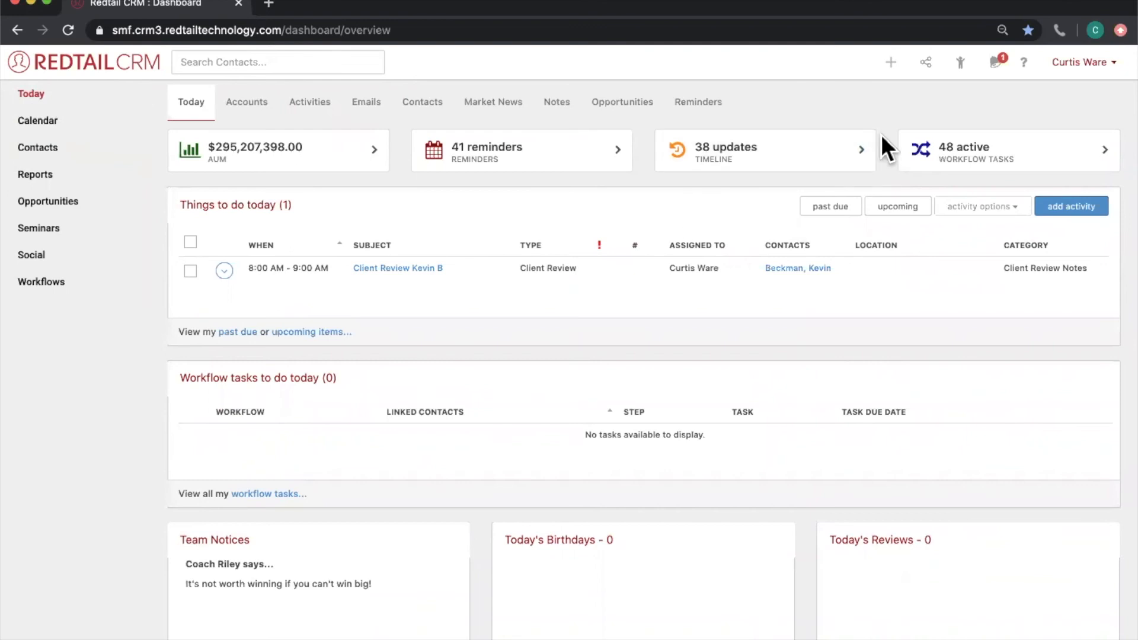
left_click(961, 63)
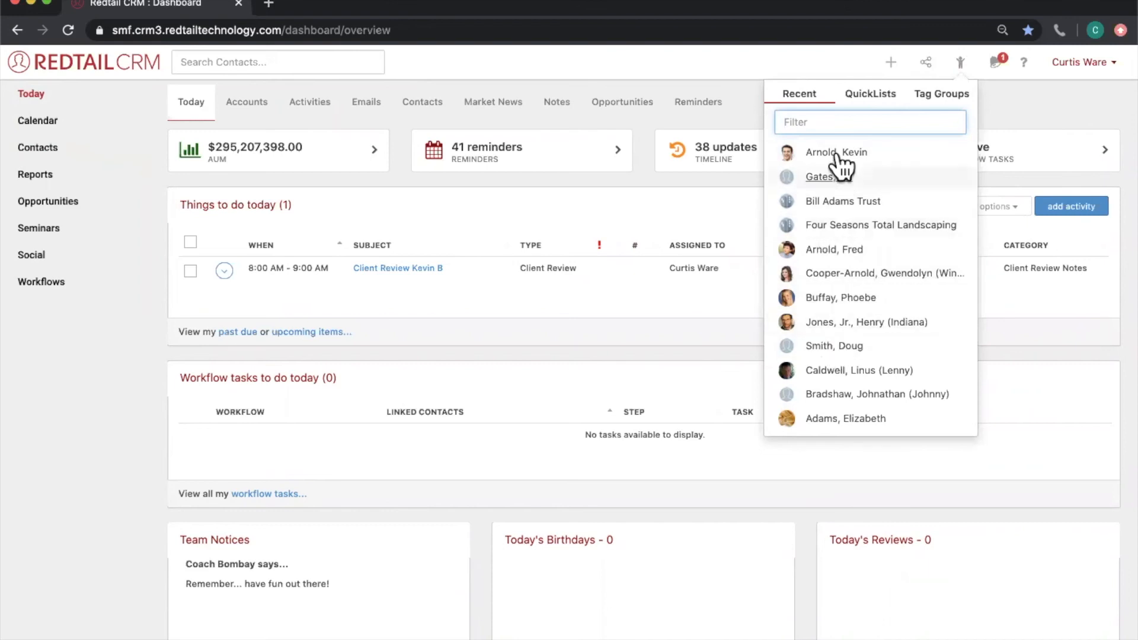
left_click(870, 101)
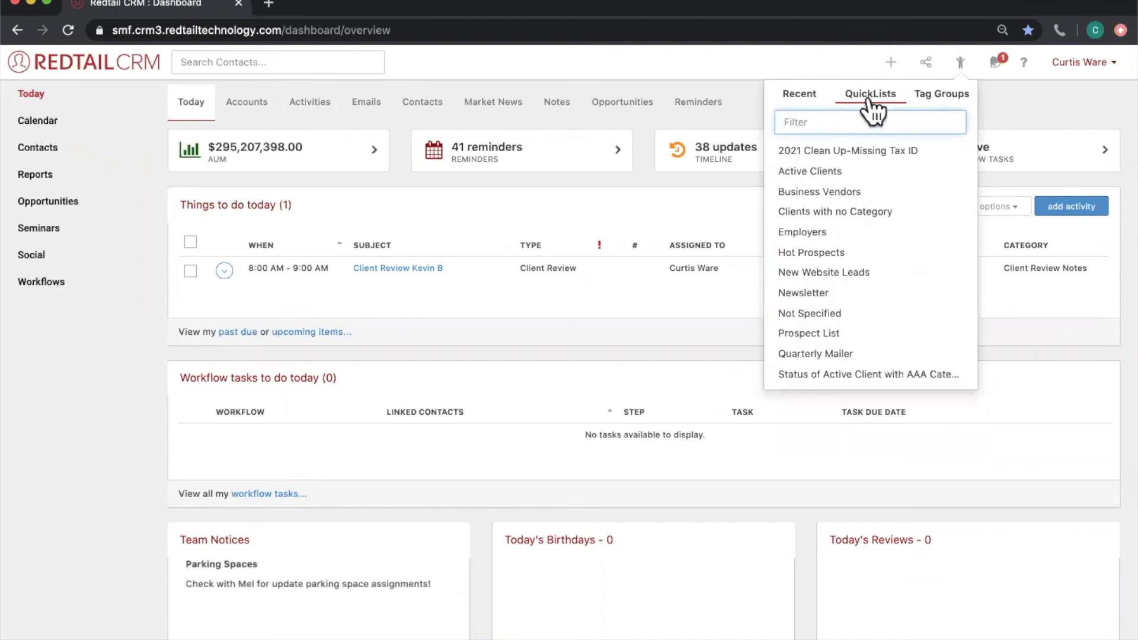
left_click(817, 173)
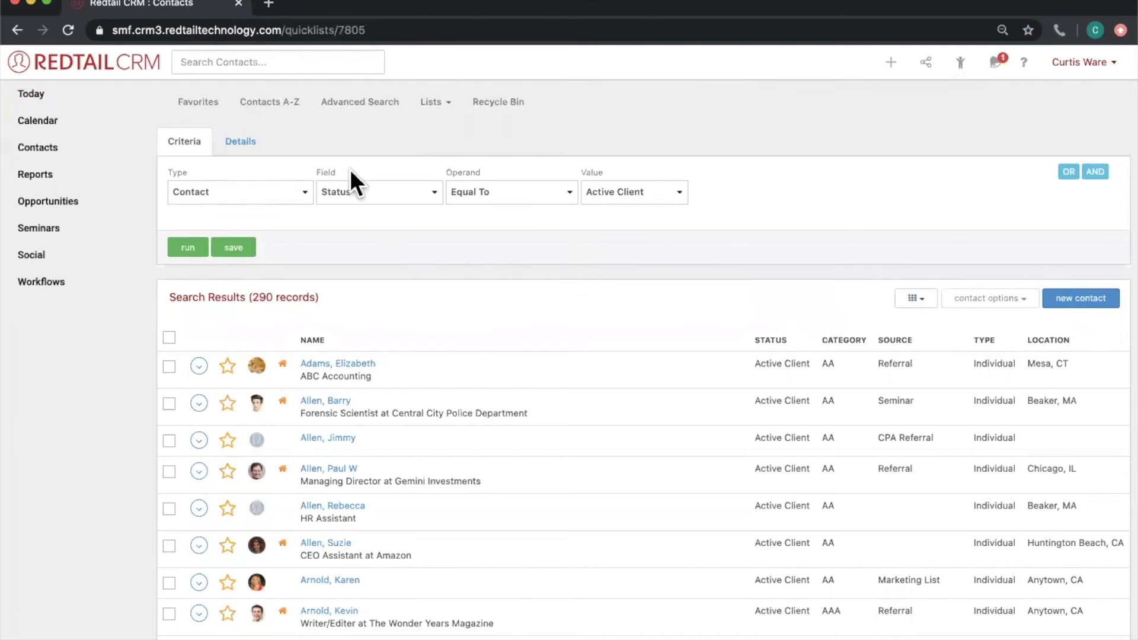
Build a new advanced search for contacts whose Status is Equal To Active Client and add a second AND criterion row
left_click(347, 110)
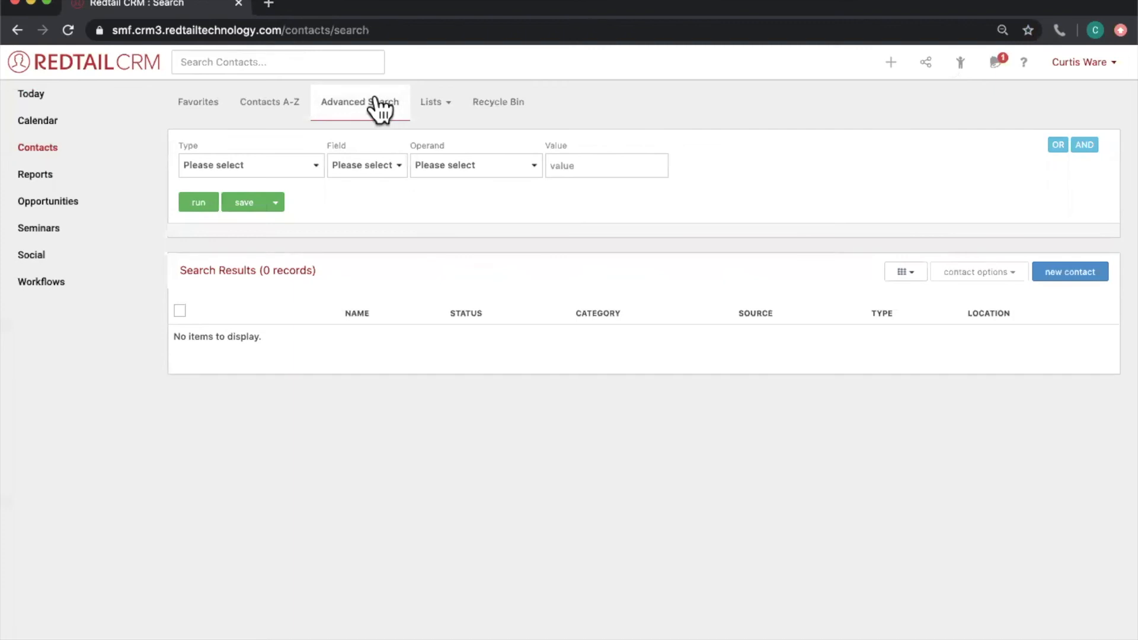
left_click(311, 164)
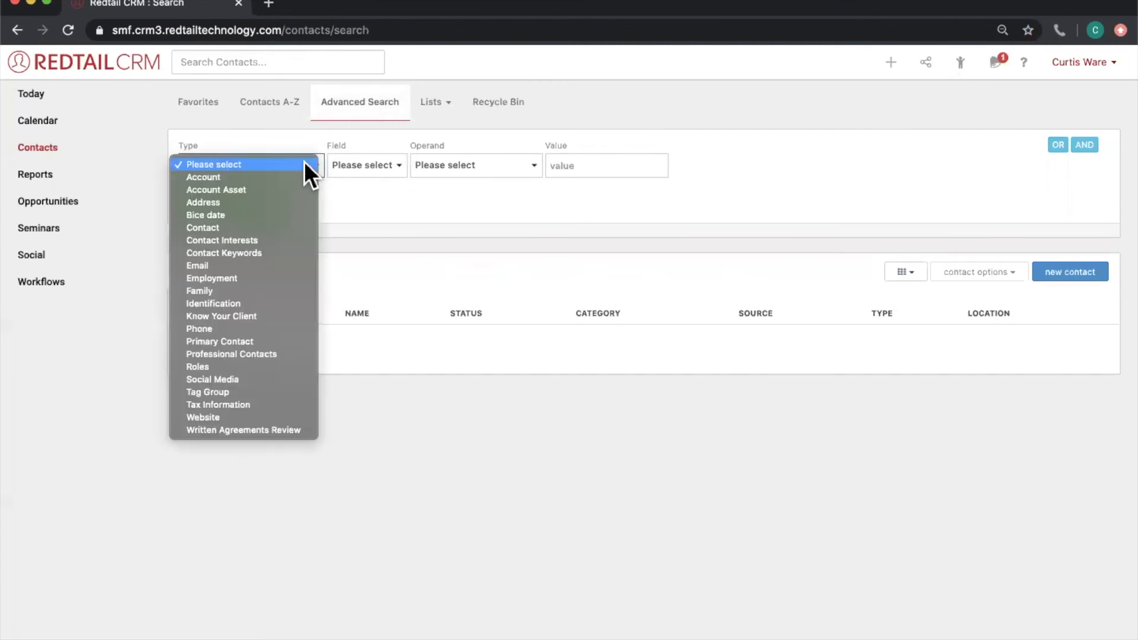
left_click(290, 227)
left_click(386, 167)
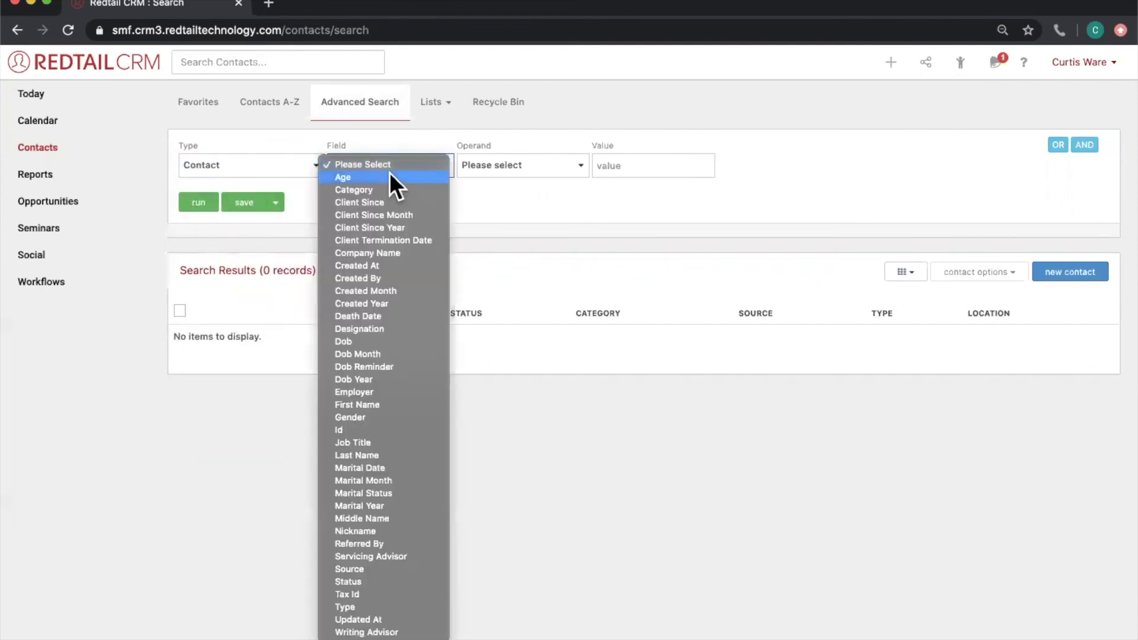
left_click(388, 582)
left_click(546, 168)
left_click(546, 187)
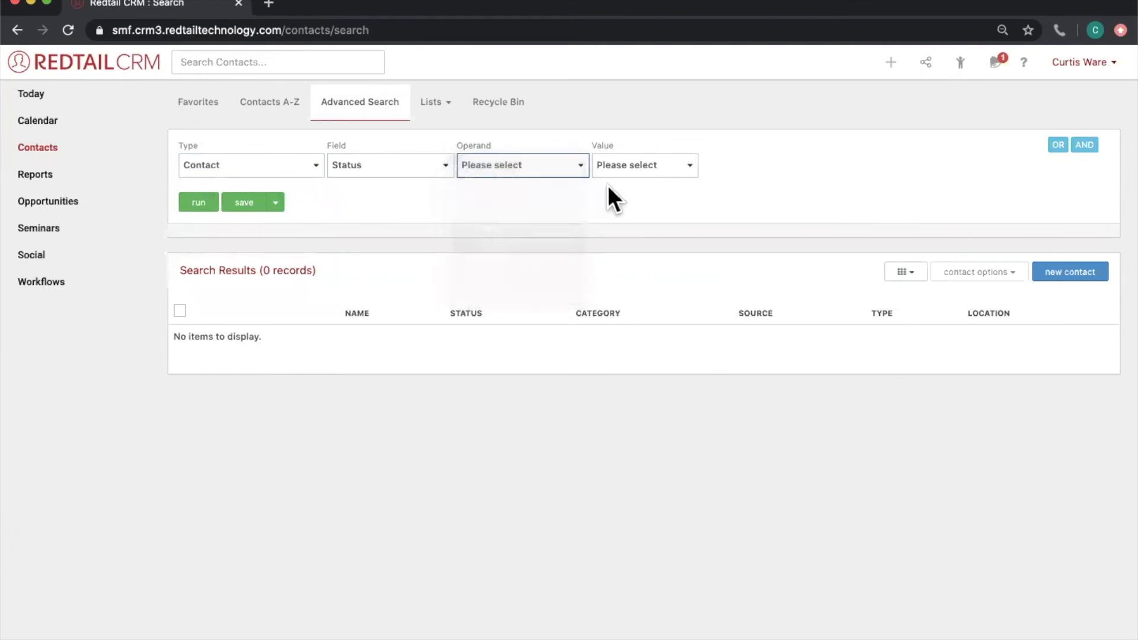
left_click(634, 172)
left_click(636, 177)
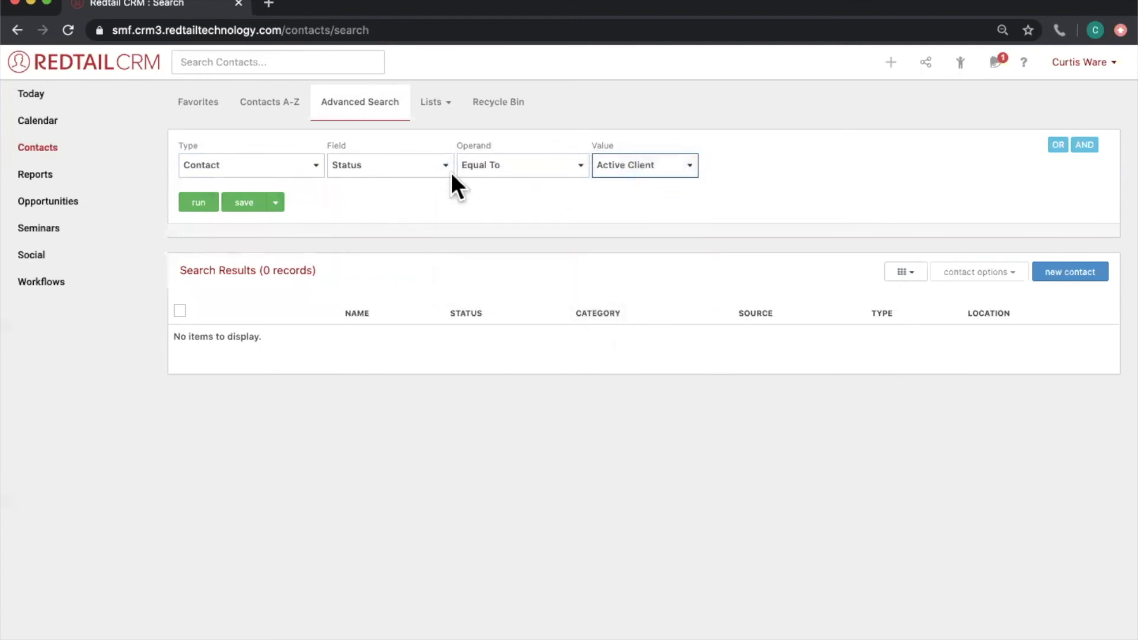
left_click(1085, 146)
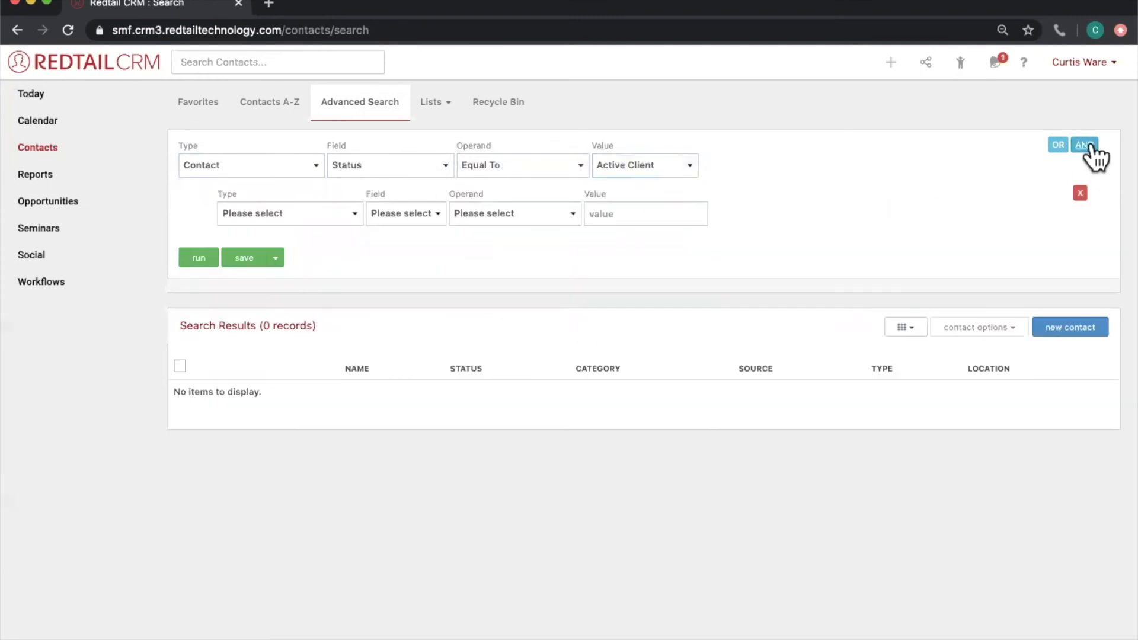
Set the second criterion to Contact, Category, Equal To, AAA and run the search
left_click(349, 214)
left_click(322, 275)
left_click(465, 216)
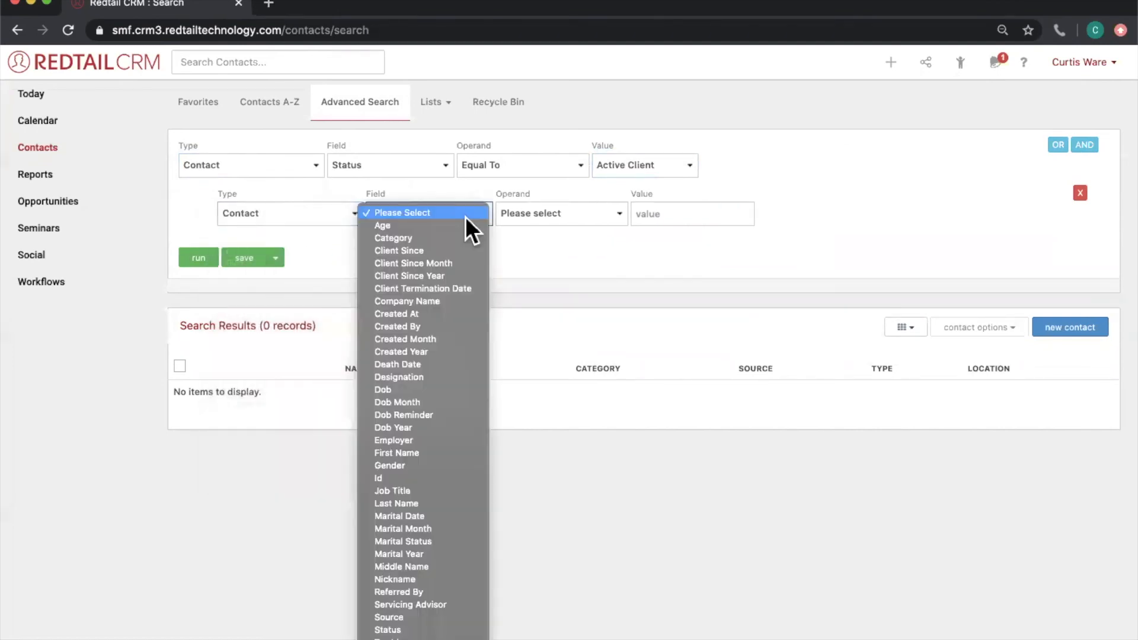
left_click(463, 239)
left_click(579, 217)
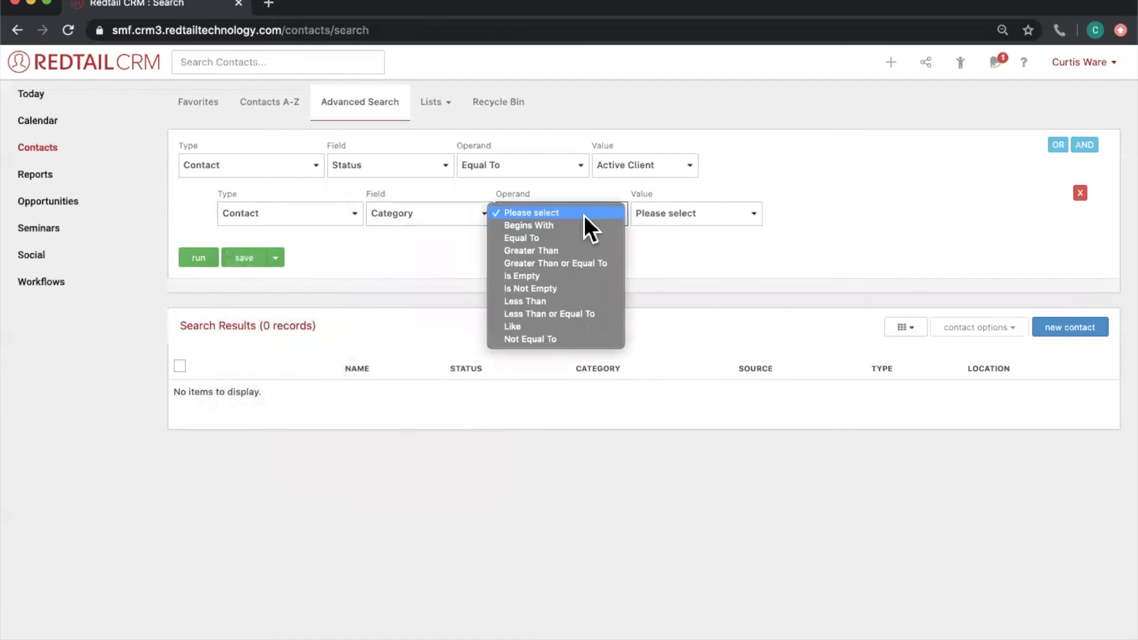
left_click(589, 241)
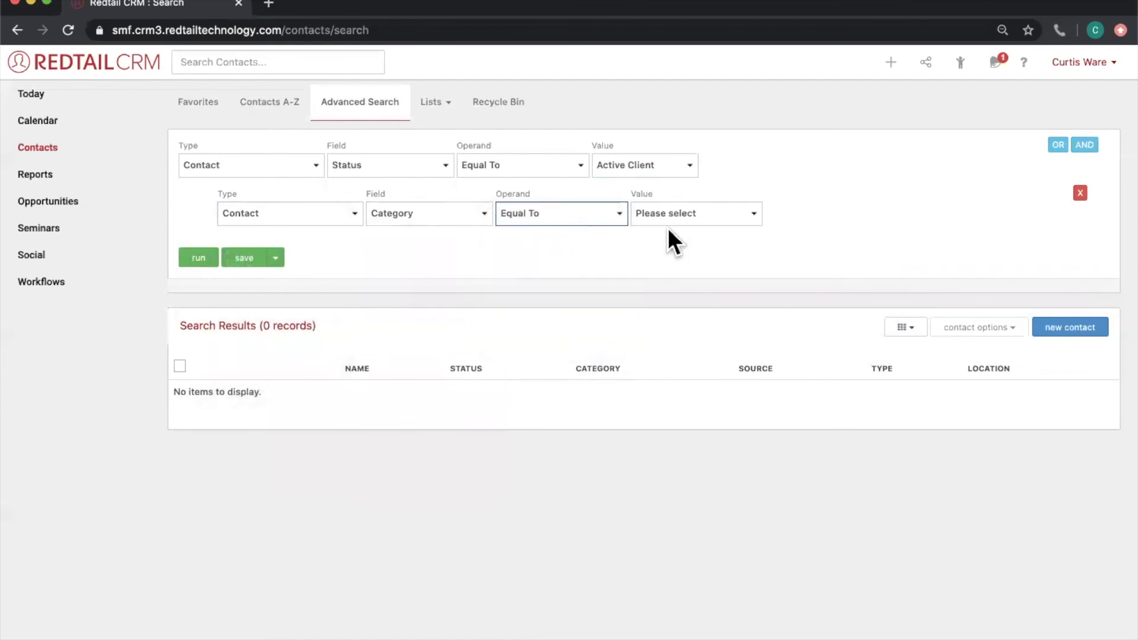
left_click(682, 215)
left_click(662, 248)
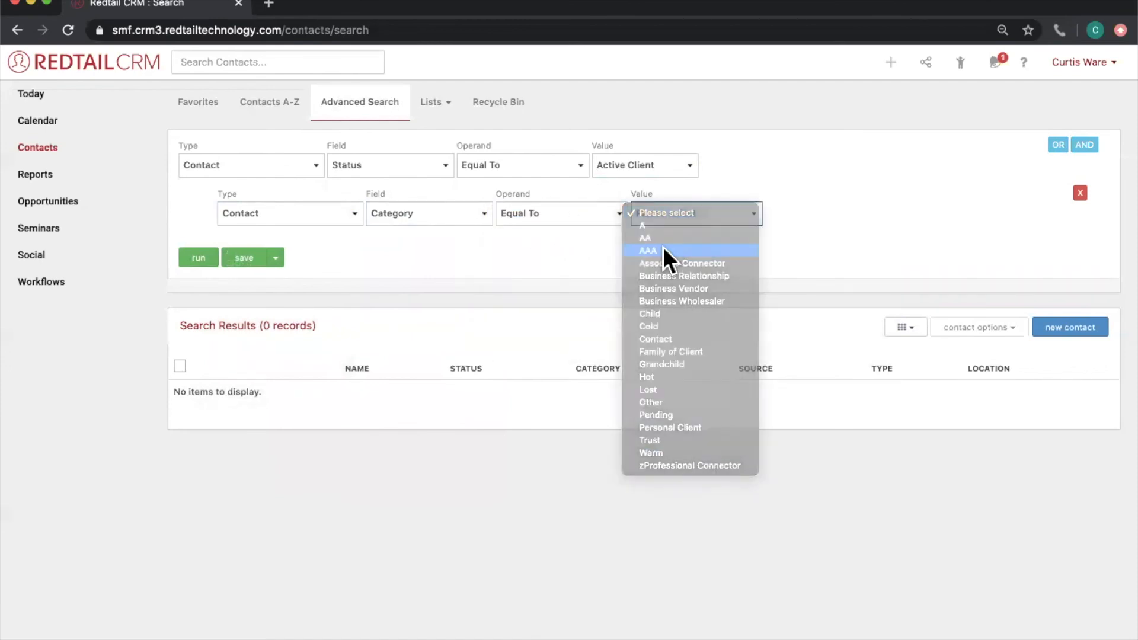
left_click(198, 258)
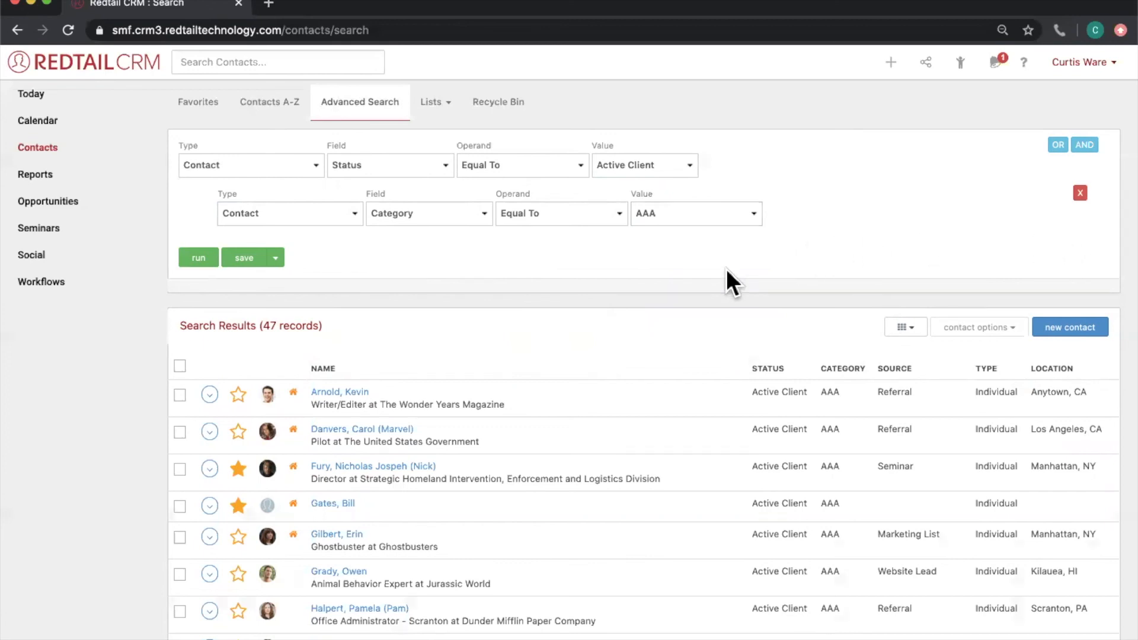
Add a third AND criterion of Contact Keywords, Keyword, Equal To, - Planning Client and run the search
left_click(1095, 147)
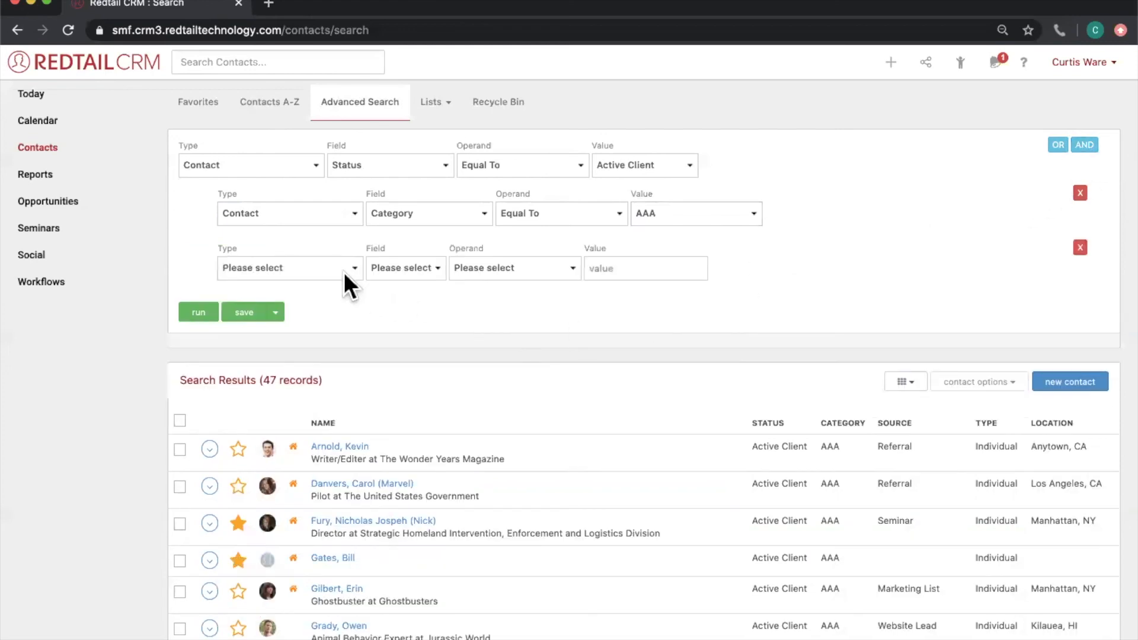
left_click(344, 272)
left_click(325, 355)
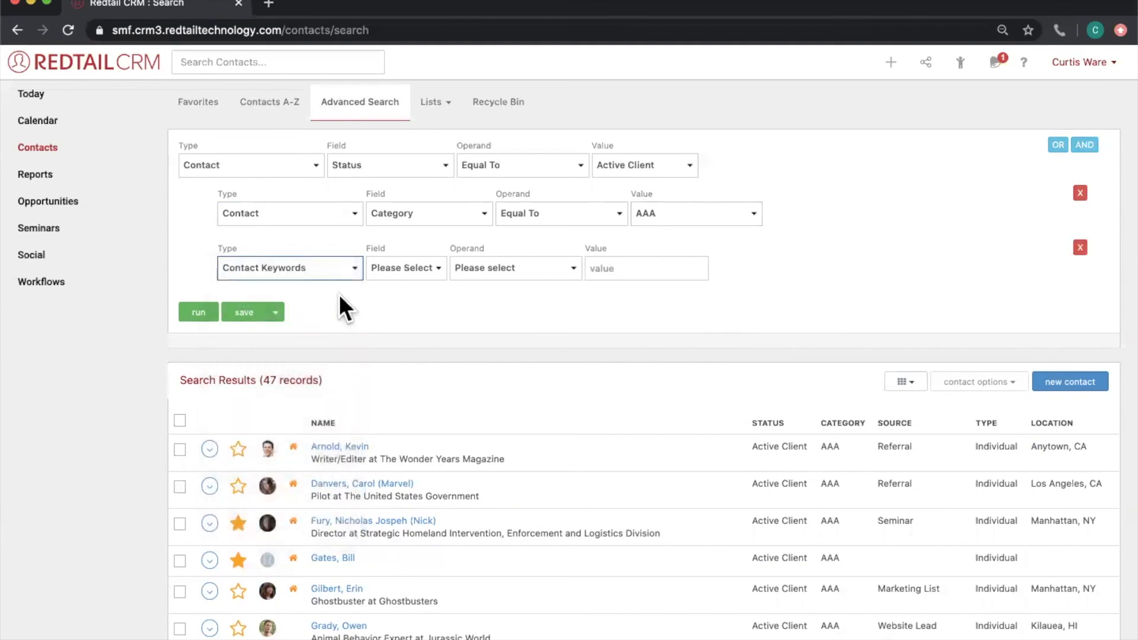
left_click(430, 275)
left_click(429, 278)
left_click(519, 275)
left_click(526, 293)
left_click(665, 268)
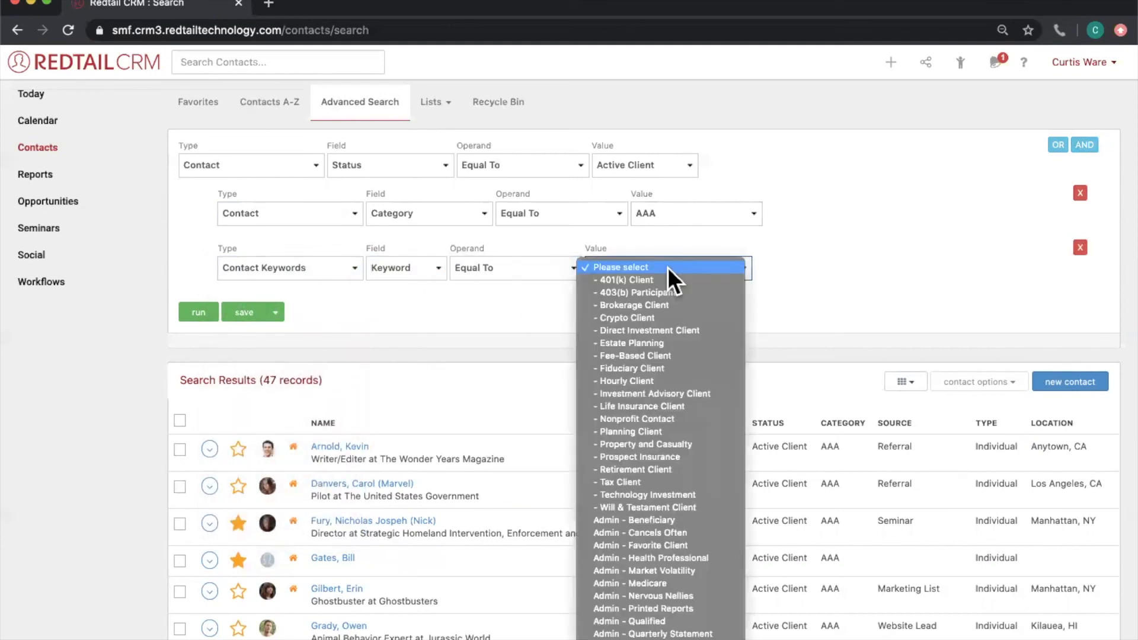
key("Escape")
left_click(656, 429)
left_click(197, 316)
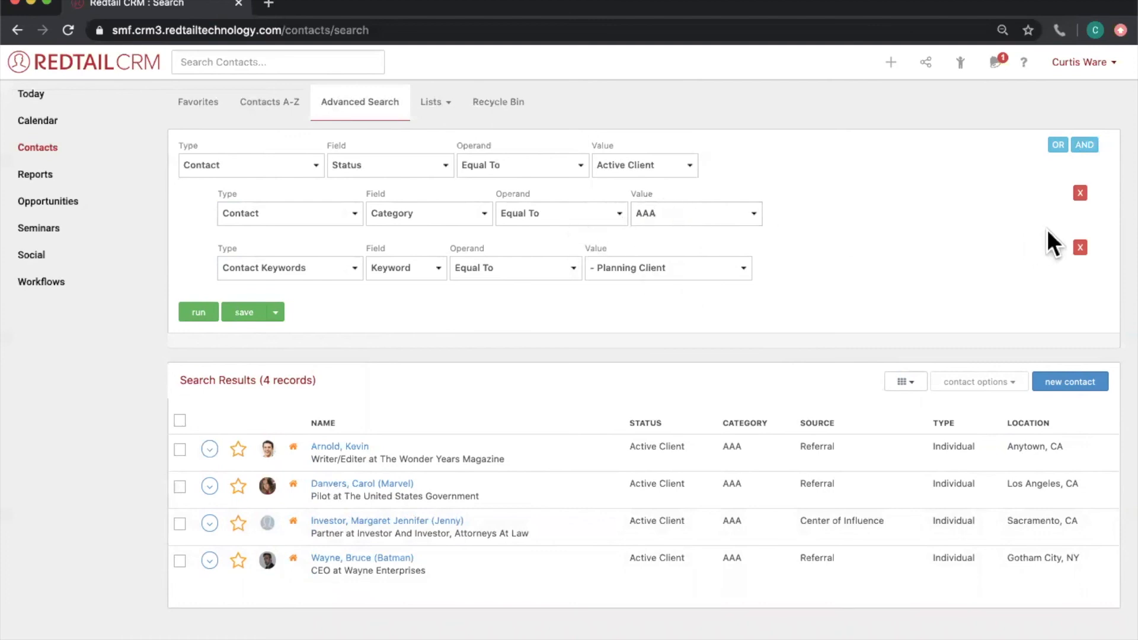
Remove the Category criterion, rerun the search and look over the matching contacts
left_click(1081, 195)
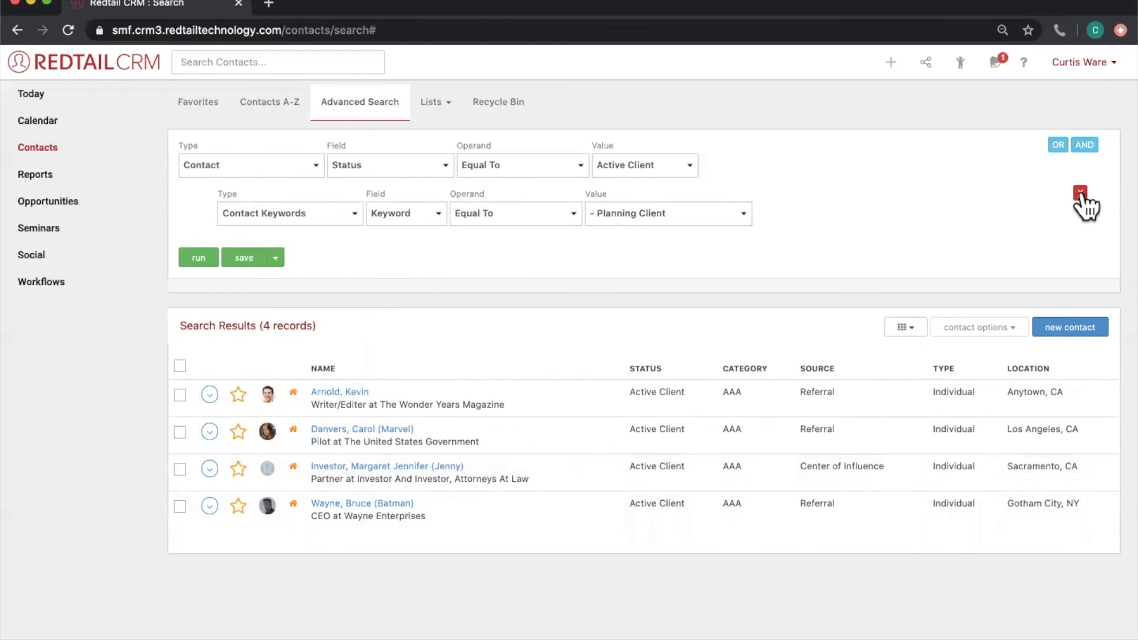
left_click(188, 260)
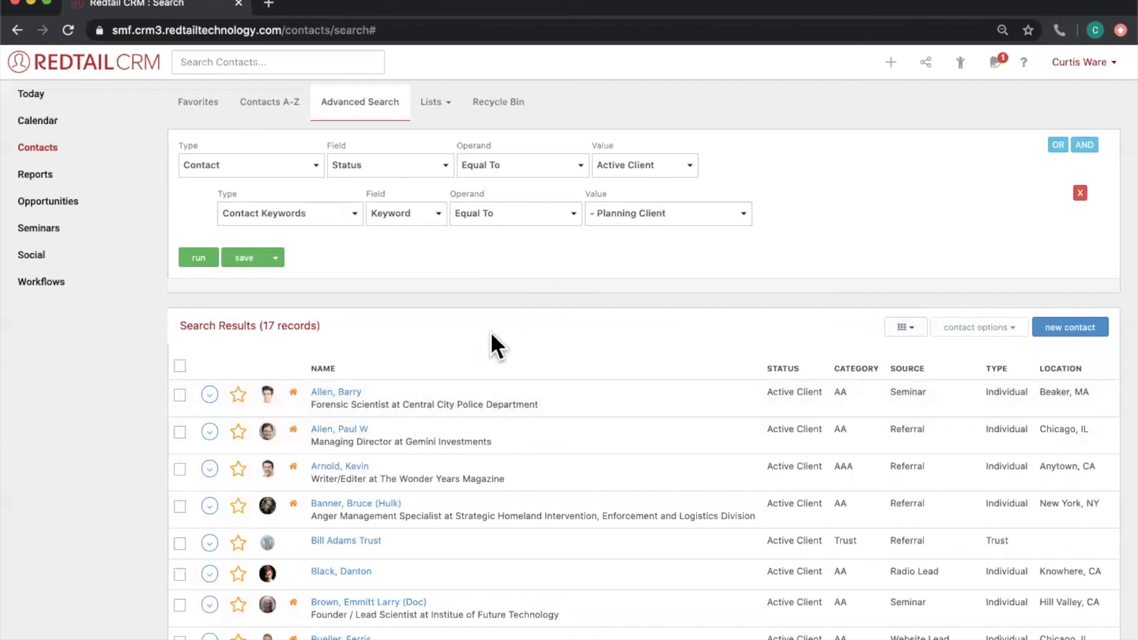
scroll(428, 339, "down", 1)
scroll(428, 339, "up", 1)
Add an AND criterion of Contact, Servicing Advisor, Equal To, the last advisor in the list, run the search and review the matches
left_click(1088, 148)
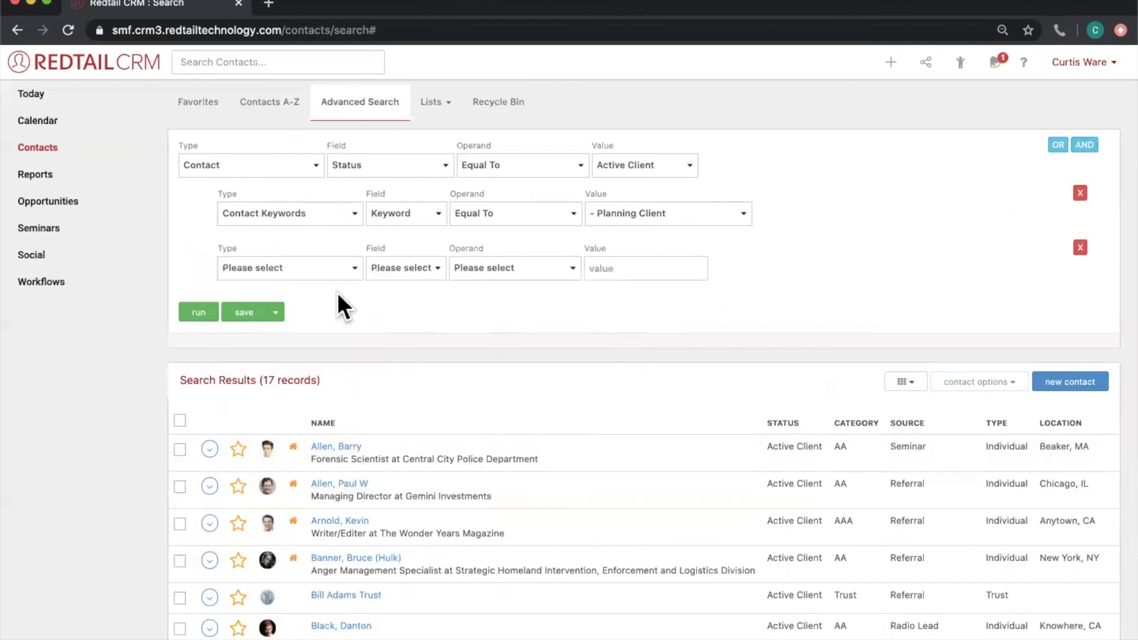
left_click(336, 272)
left_click(321, 332)
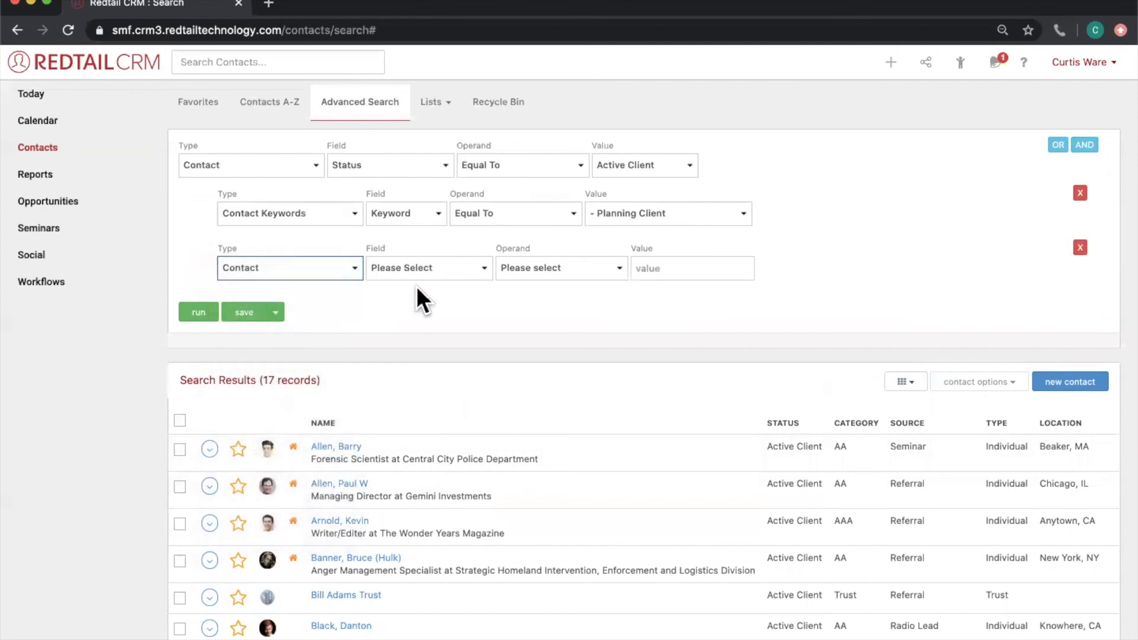
left_click(436, 268)
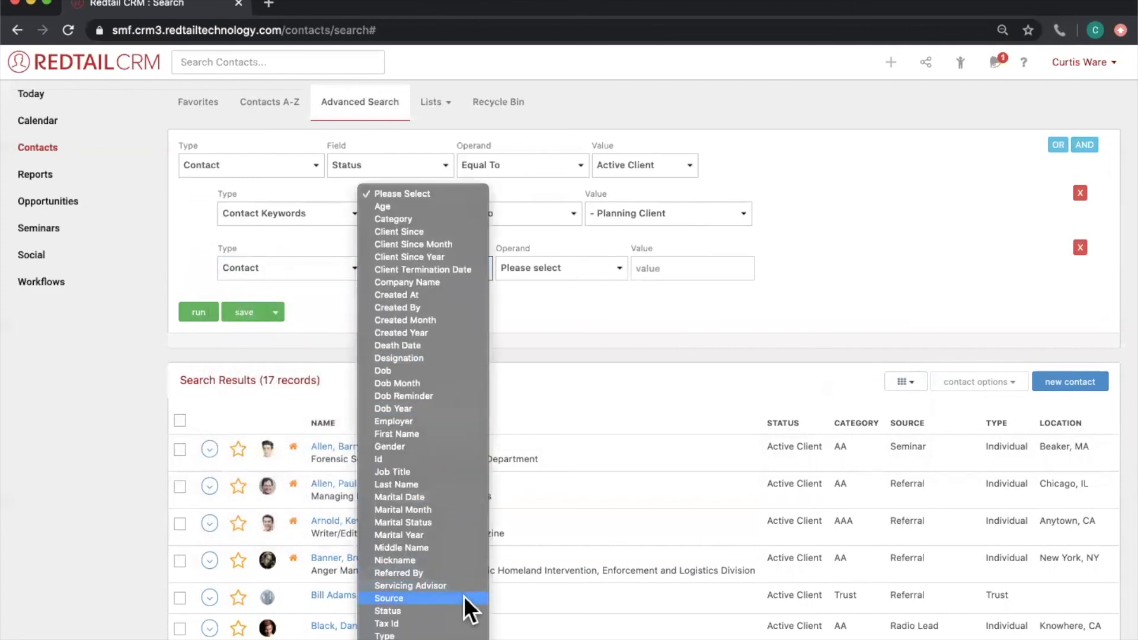
left_click(464, 587)
left_click(549, 268)
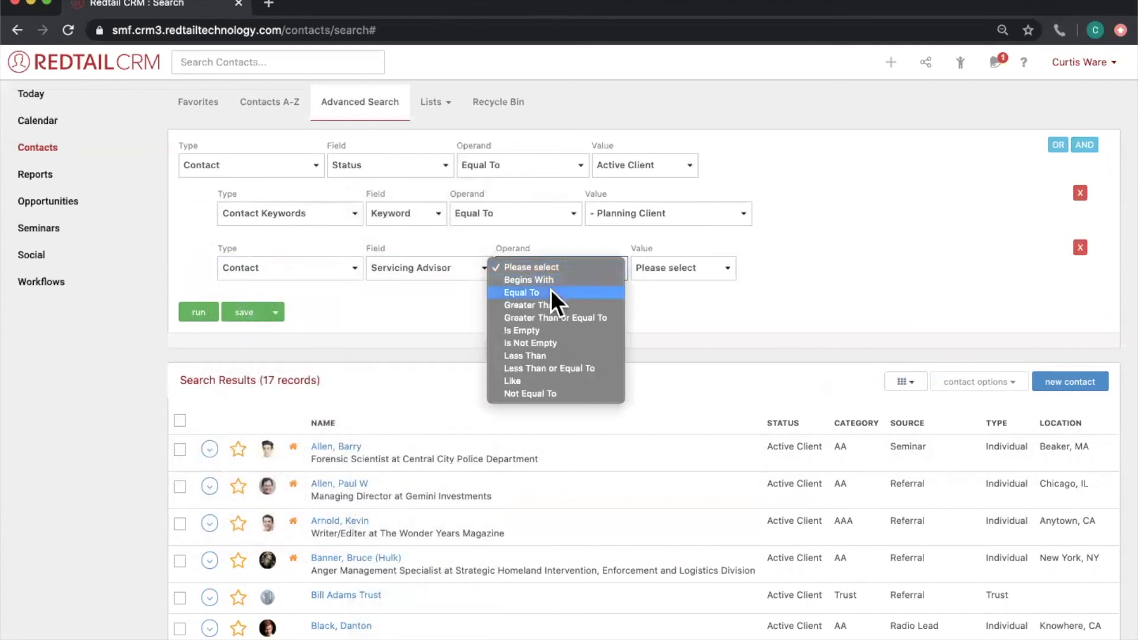
left_click(550, 293)
left_click(696, 268)
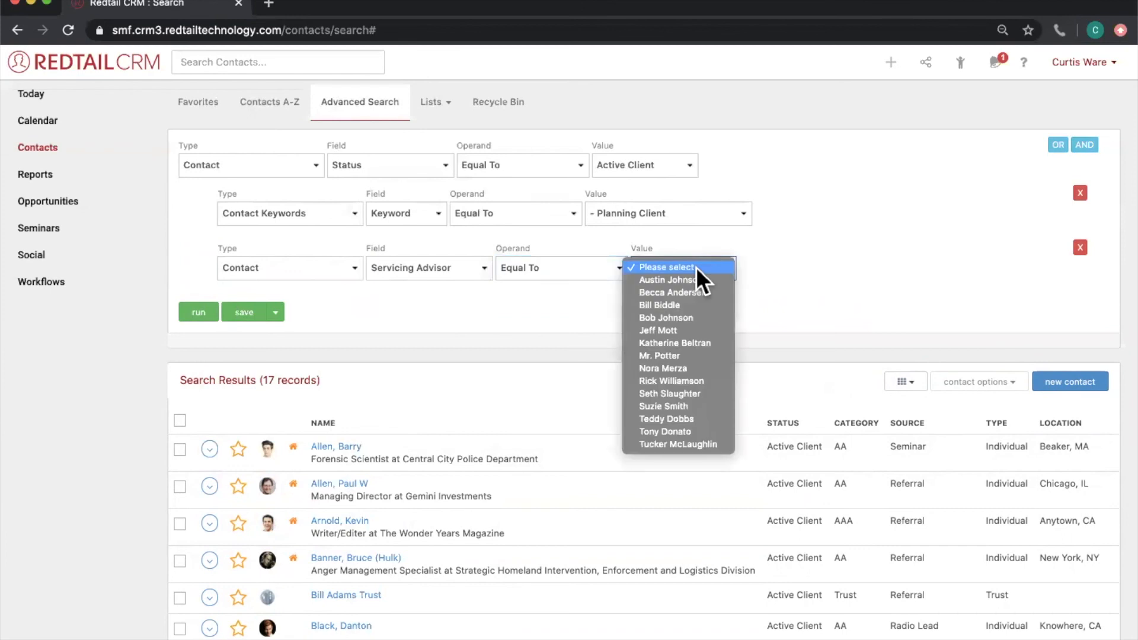
left_click(696, 445)
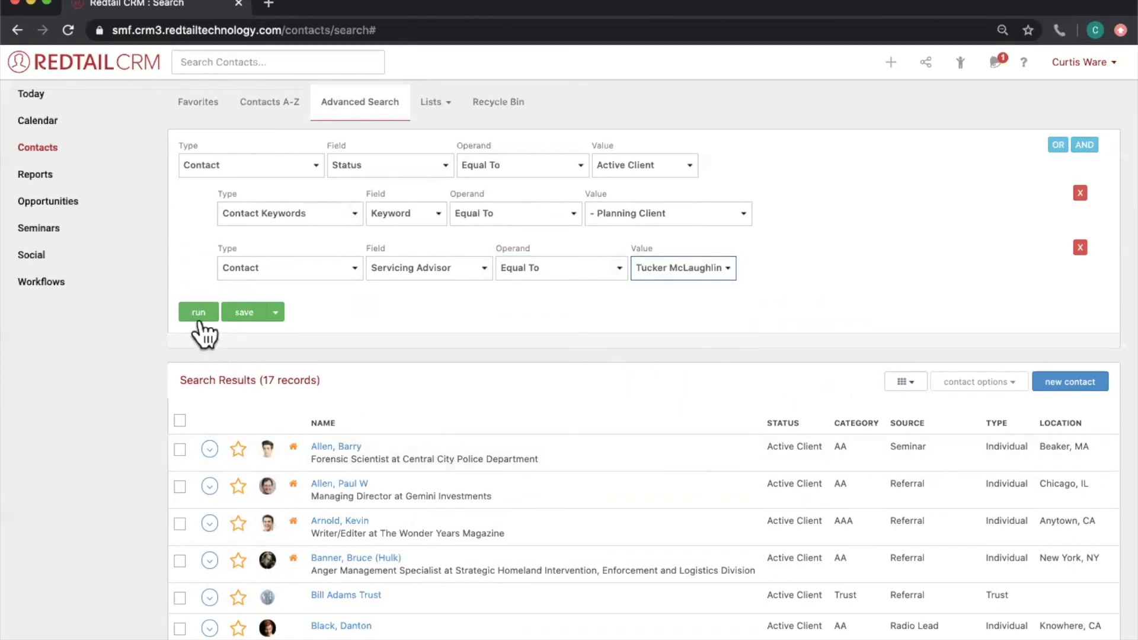
left_click(200, 319)
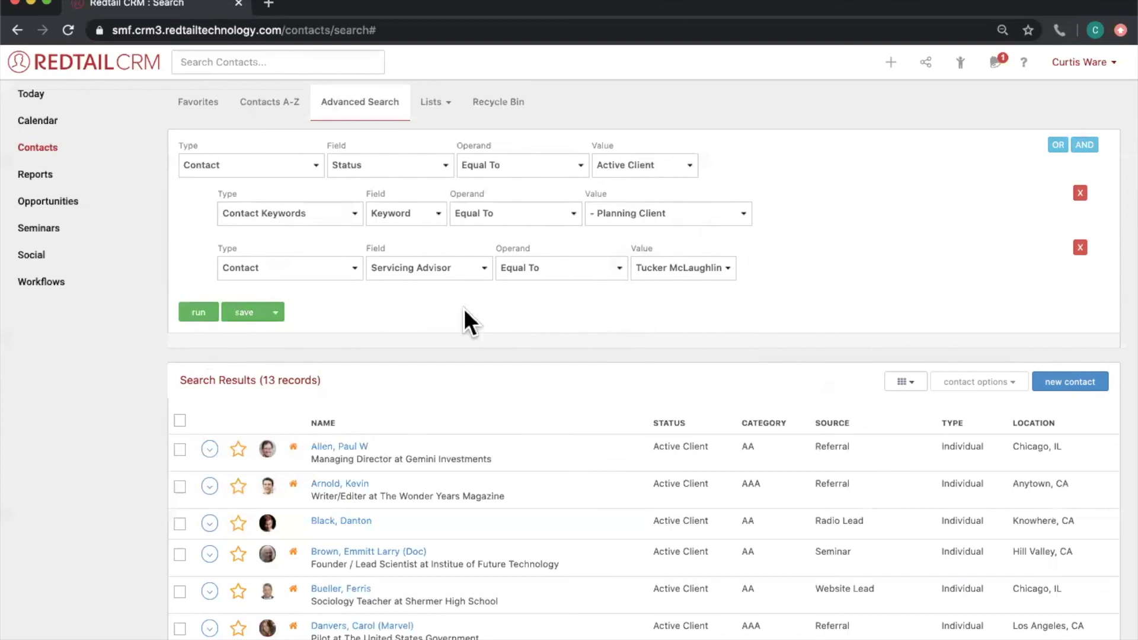
scroll(465, 309, "down", 3)
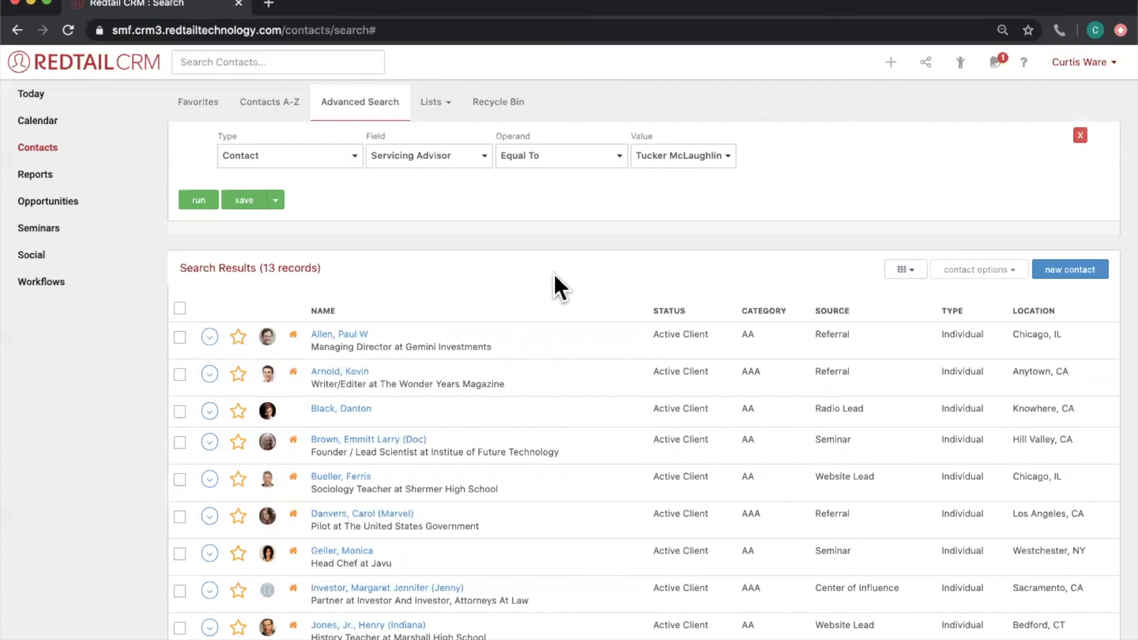
Go from the help resources to the Redtail Help Desk and open the Style Guide article in its CRM section
key("ctrl+Right")
left_click(1028, 64)
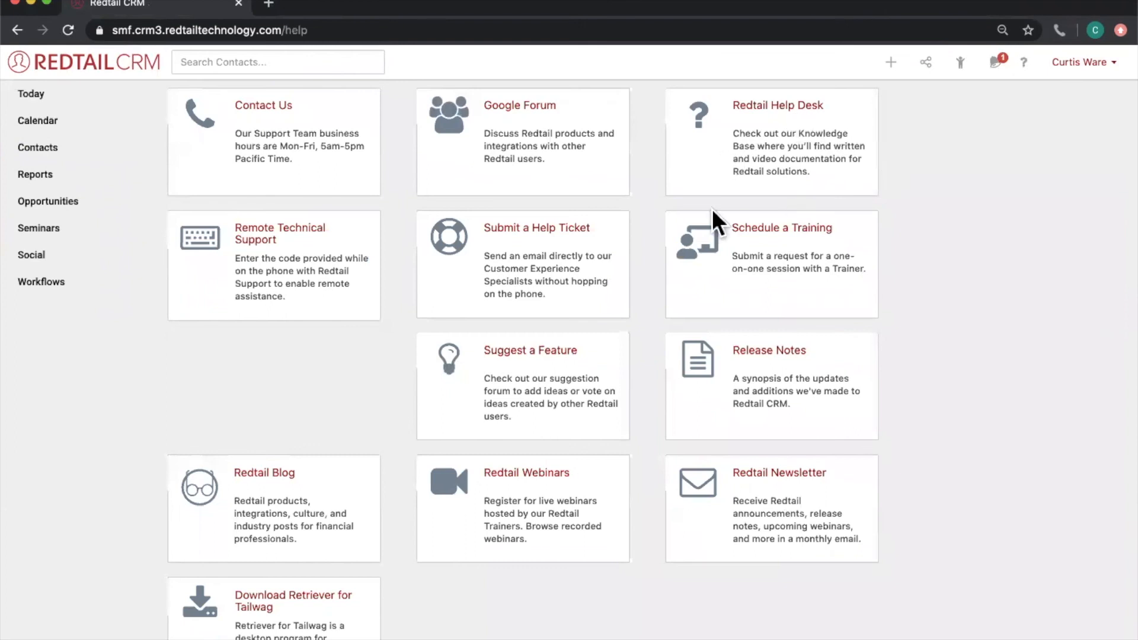
left_click(770, 144)
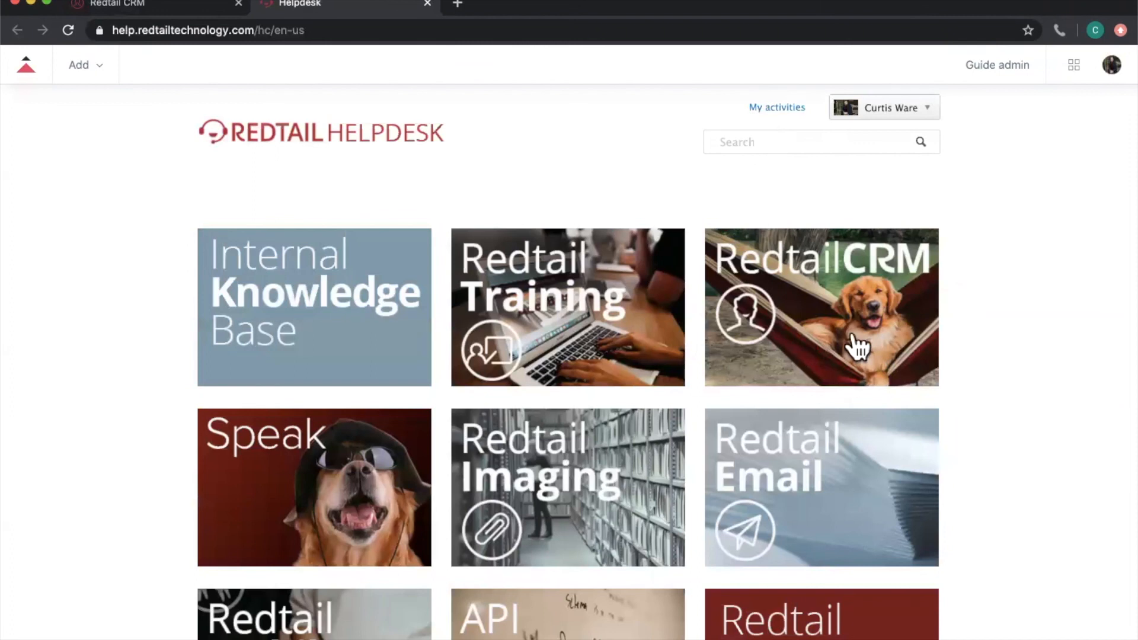
left_click(858, 297)
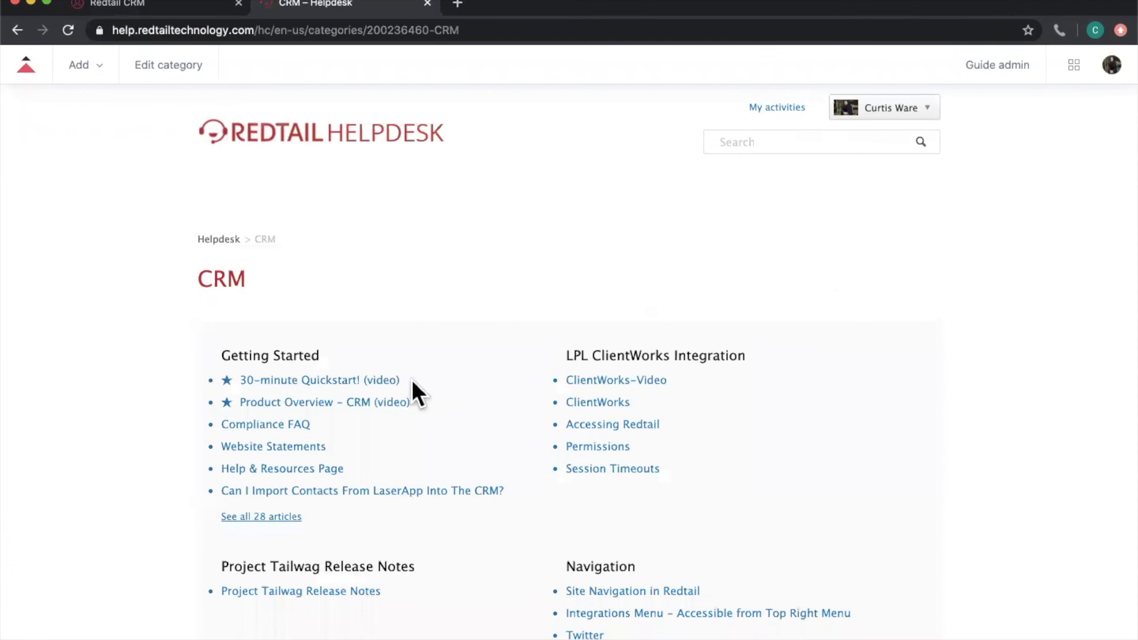
scroll(412, 379, "down", 6)
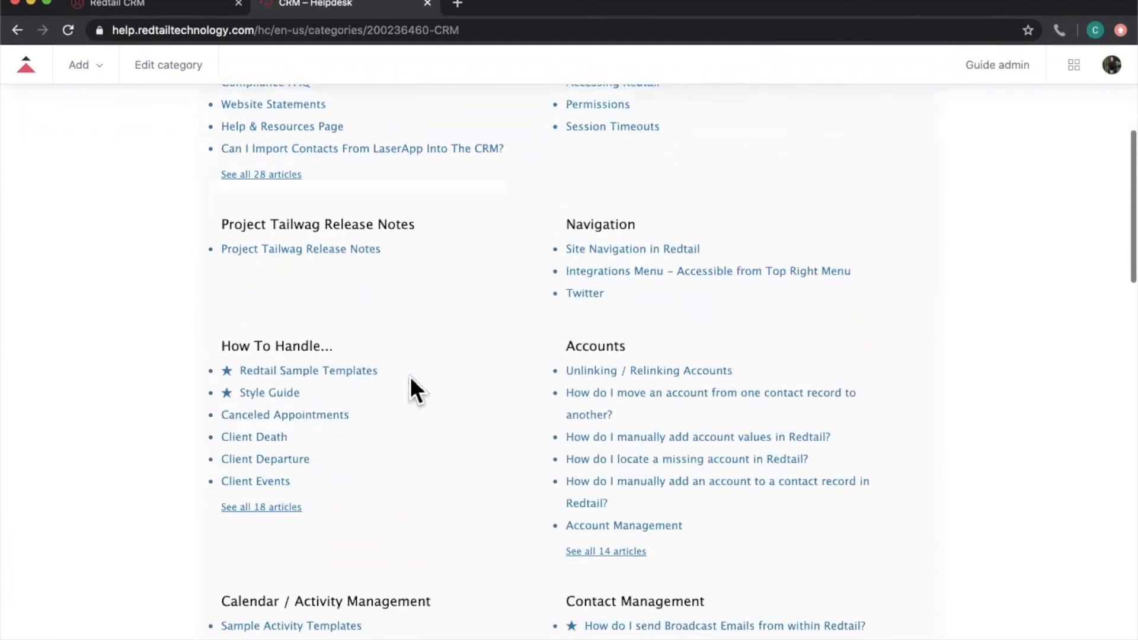
left_click(281, 394)
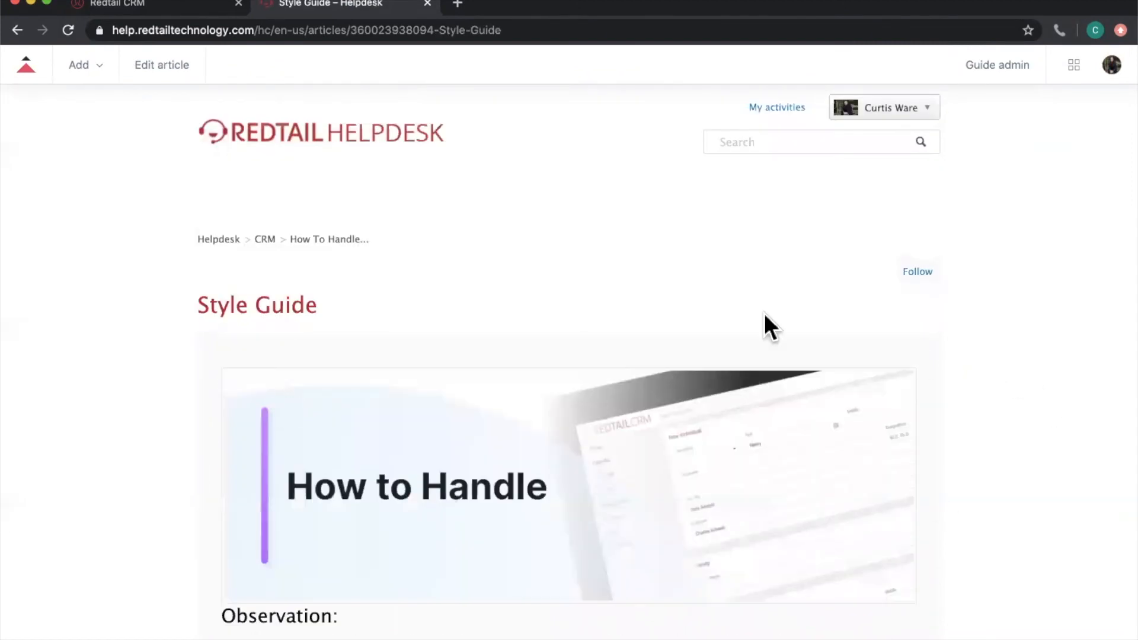
Return to the Helpdesk home page, search for "style guide" and open the Style Guide article from the results
left_click(217, 242)
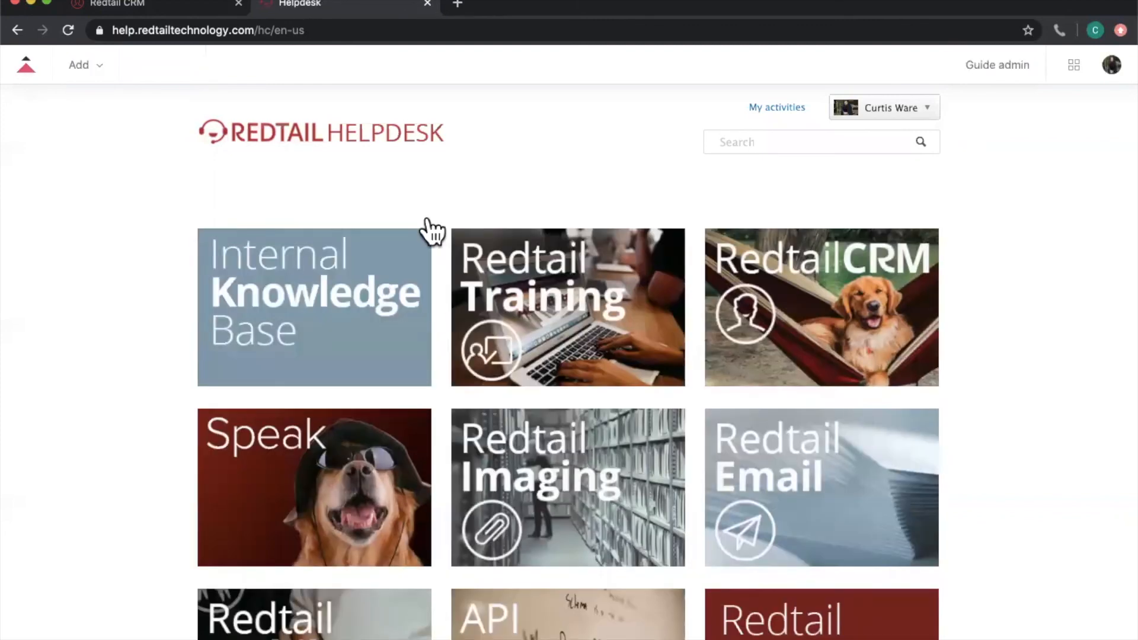
left_click(795, 133)
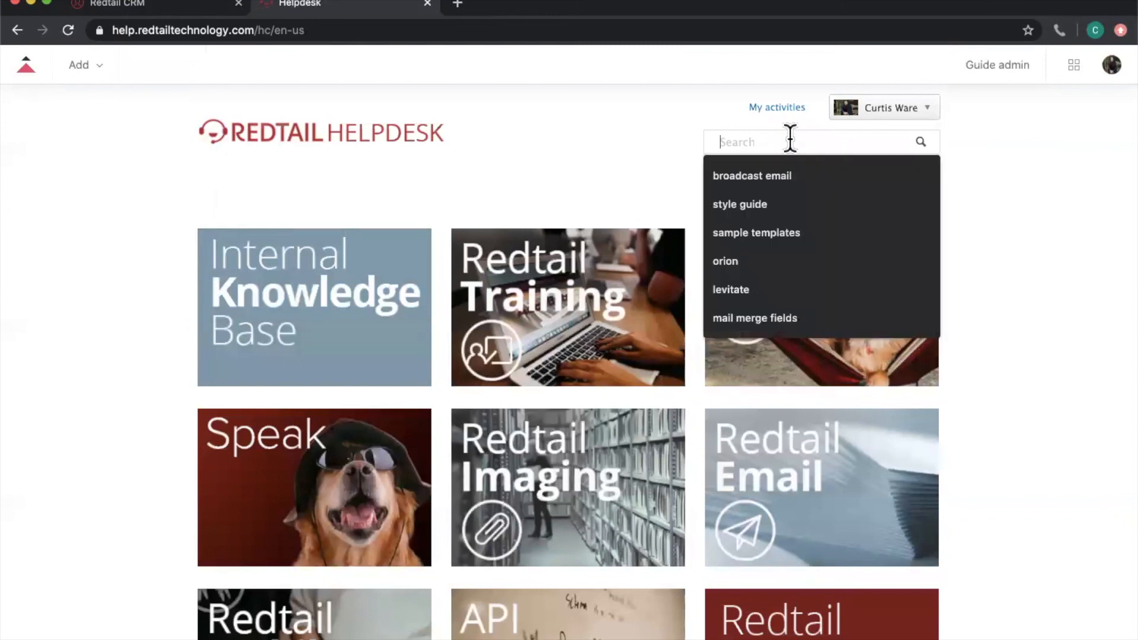
left_click(770, 202)
key("Return")
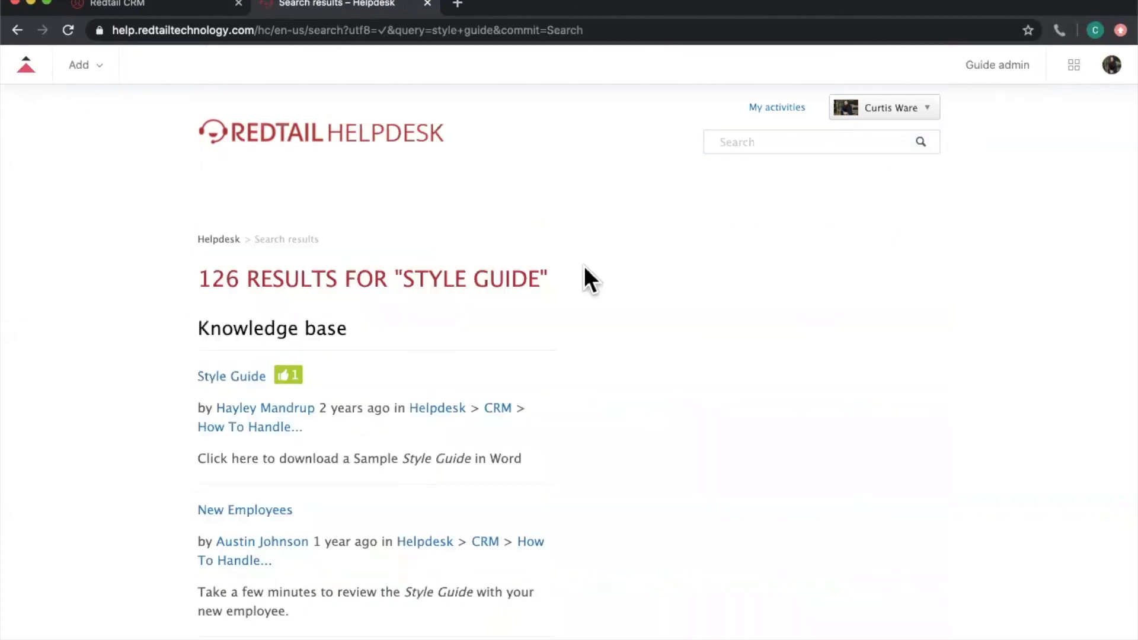
left_click(233, 386)
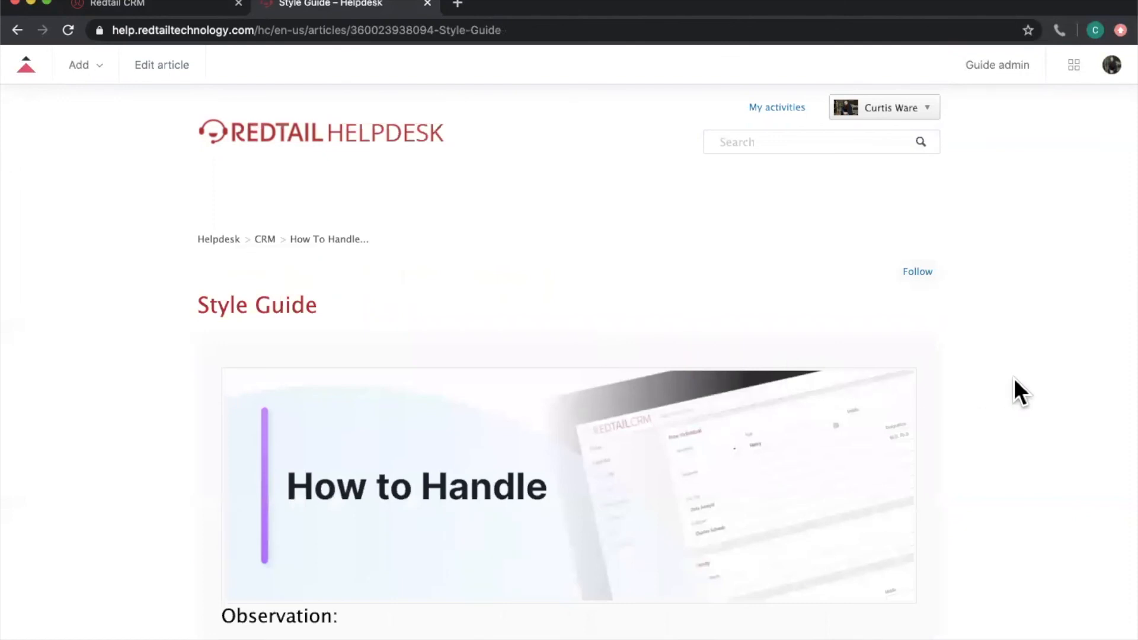
Review the Style Guide article's sample statuses, matching categories, client lifecycle, calendar activity types and sample downloads
scroll(1014, 378, "down", 3)
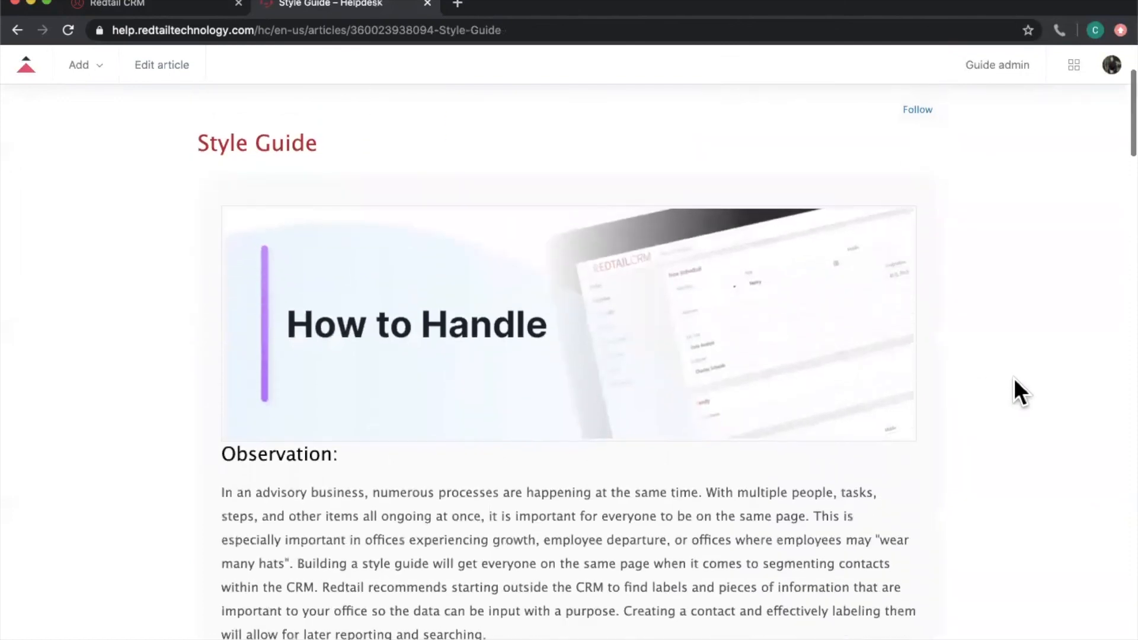
scroll(1014, 379, "down", 2)
scroll(1013, 379, "down", 6)
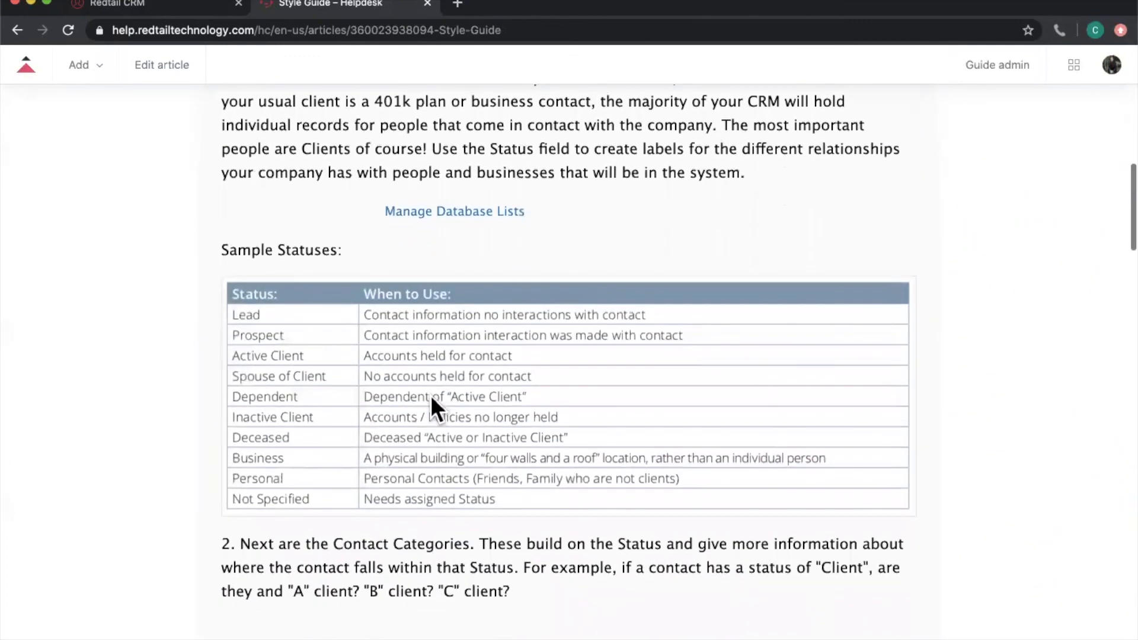
scroll(553, 429, "down", 7)
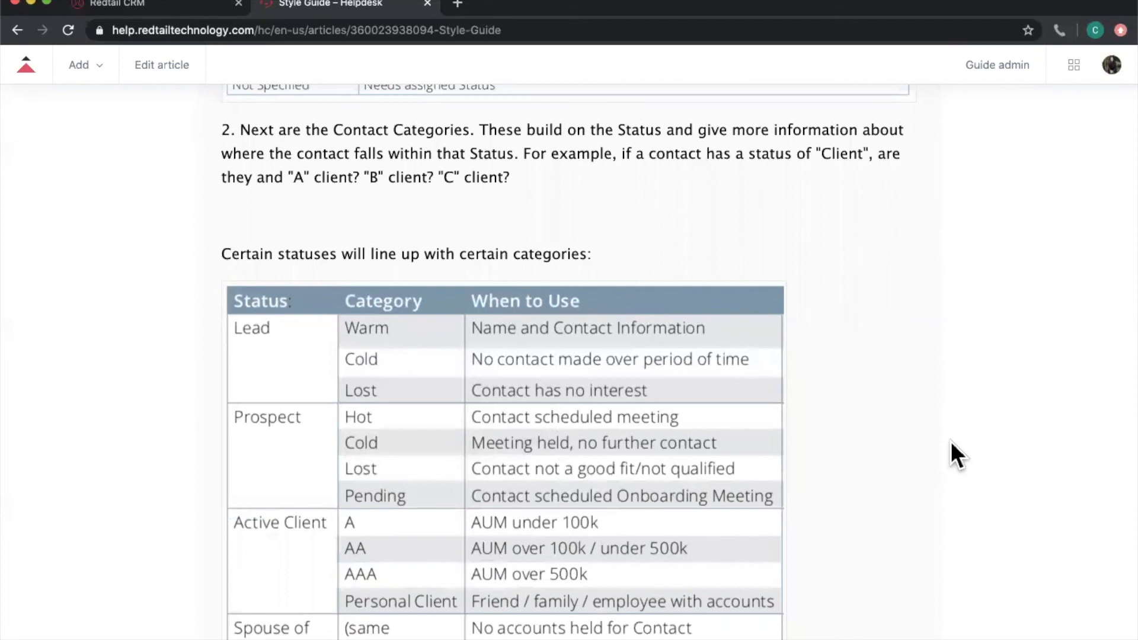
scroll(956, 456, "down", 10)
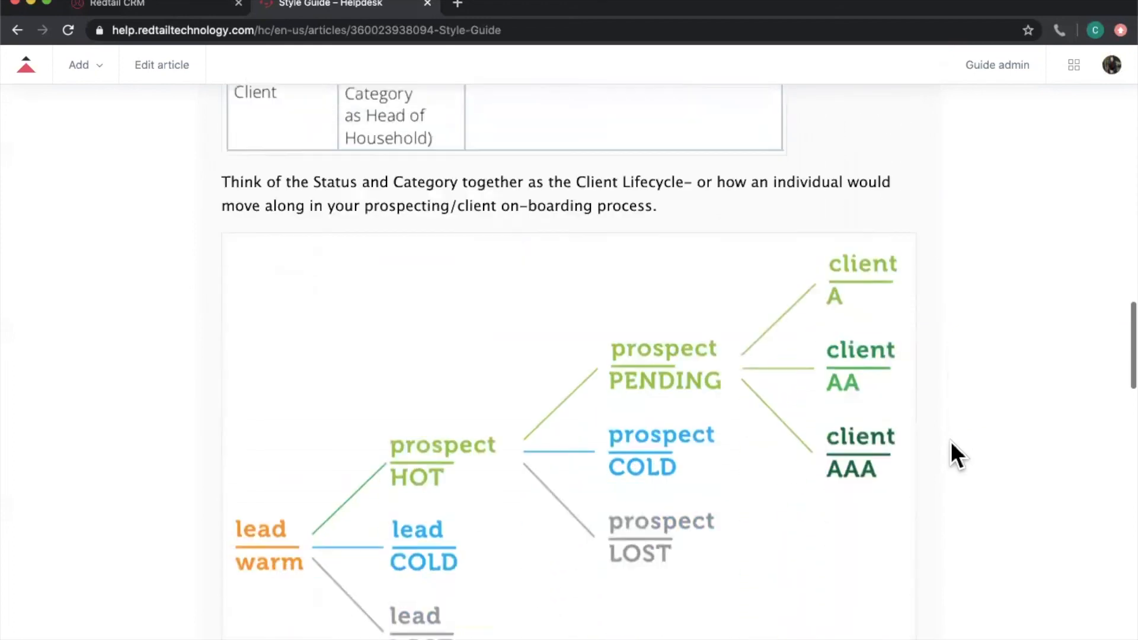
scroll(951, 441, "down", 2)
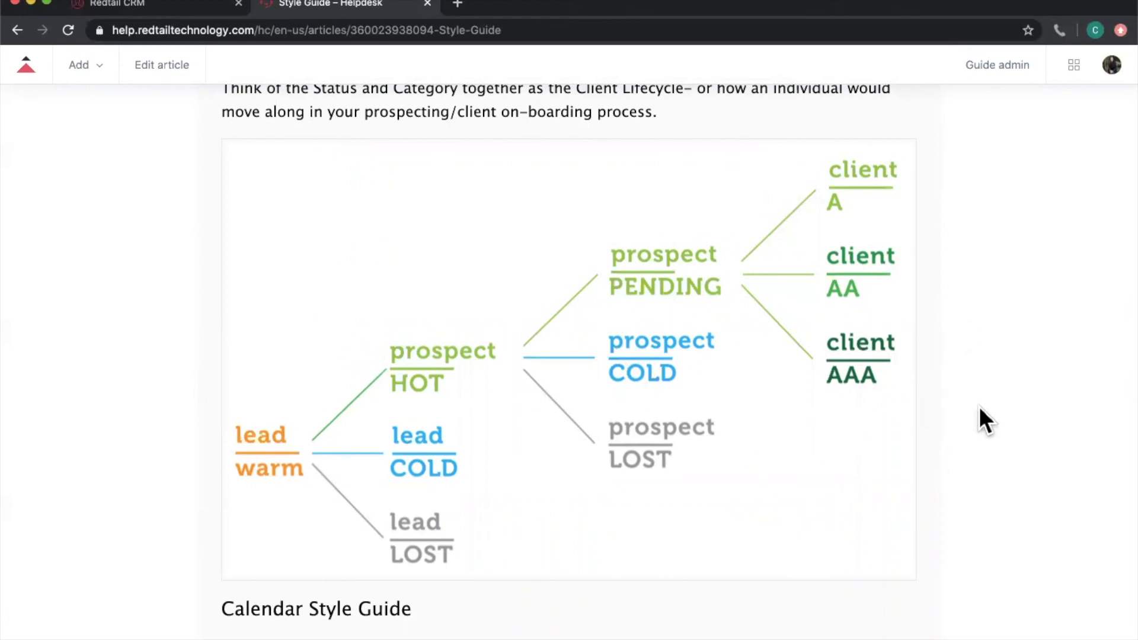
scroll(980, 407, "down", 7)
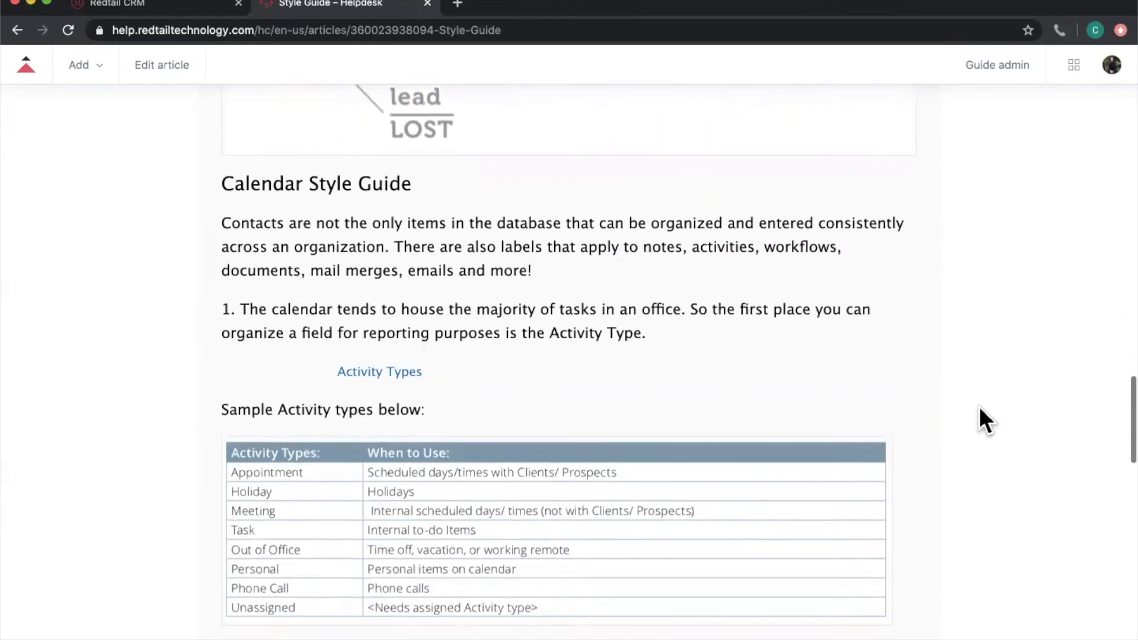
scroll(980, 407, "down", 4)
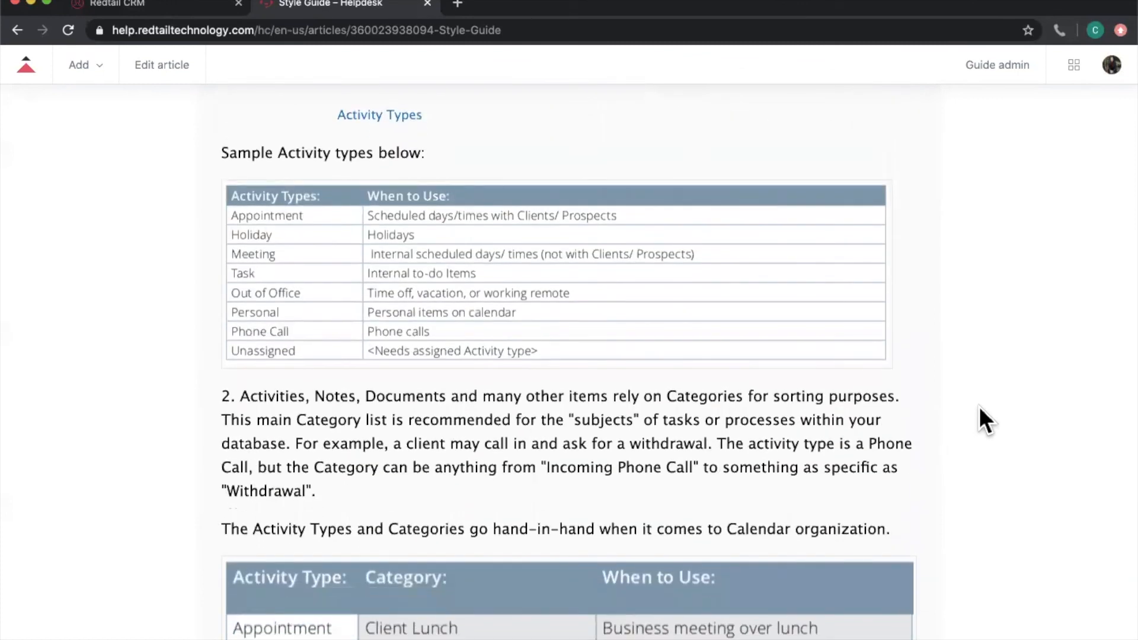
scroll(980, 407, "down", 10)
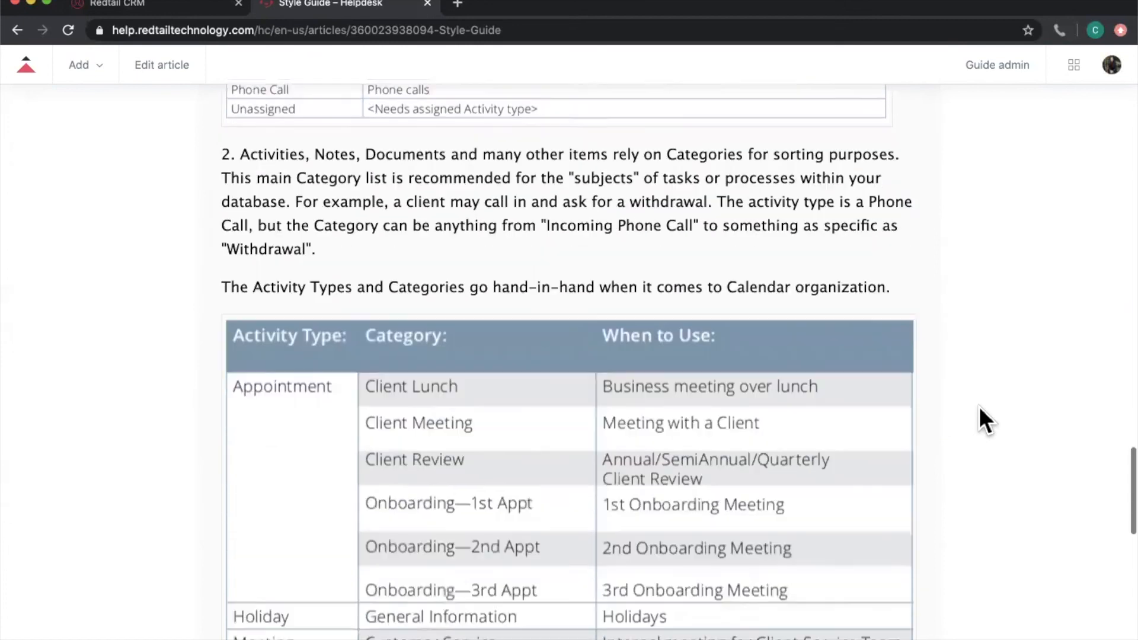
scroll(979, 406, "down", 9)
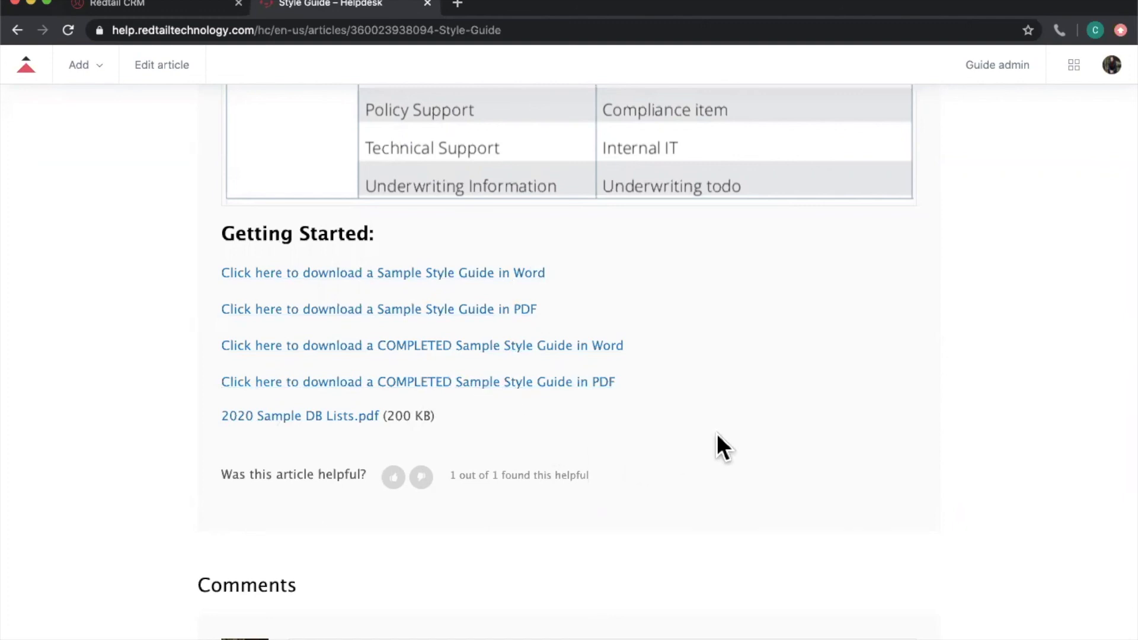
scroll(717, 435, "up", 20)
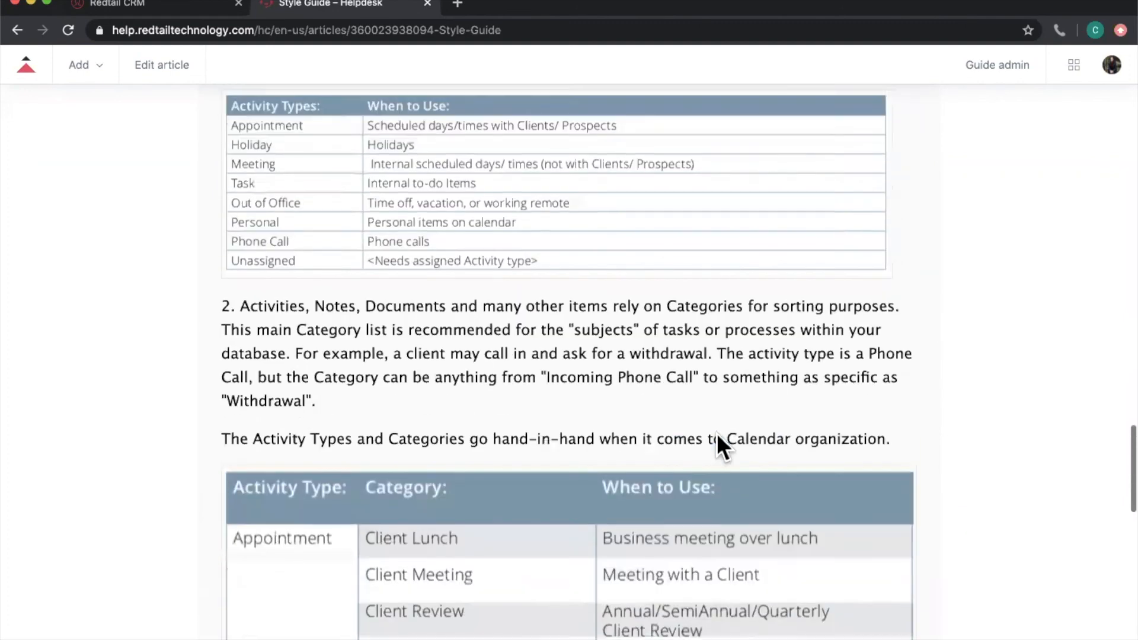
scroll(717, 435, "up", 12)
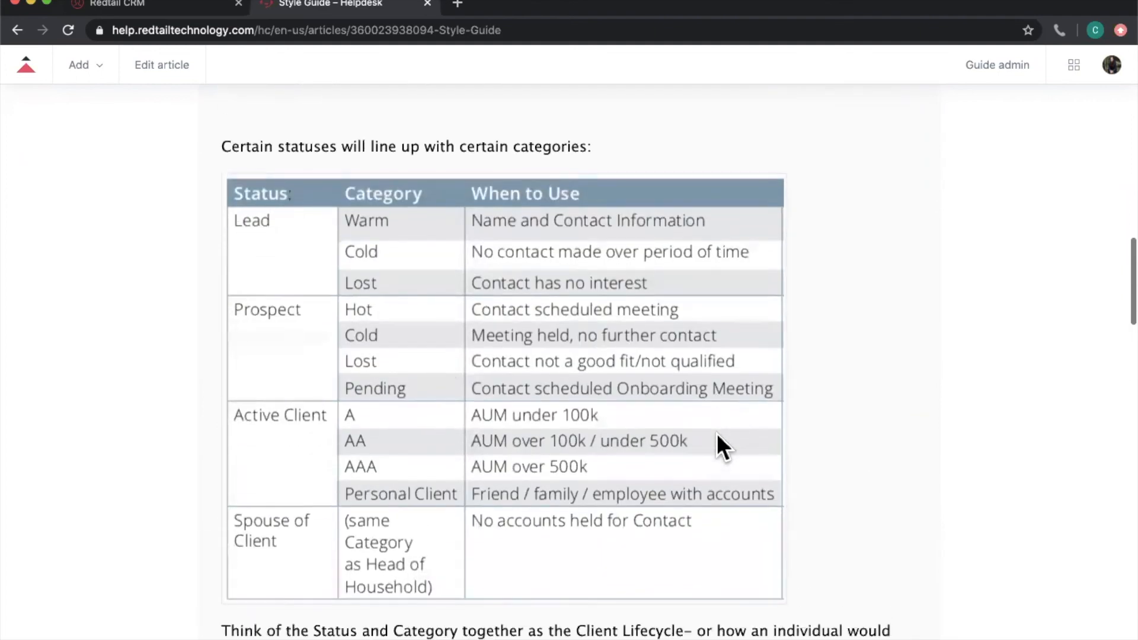